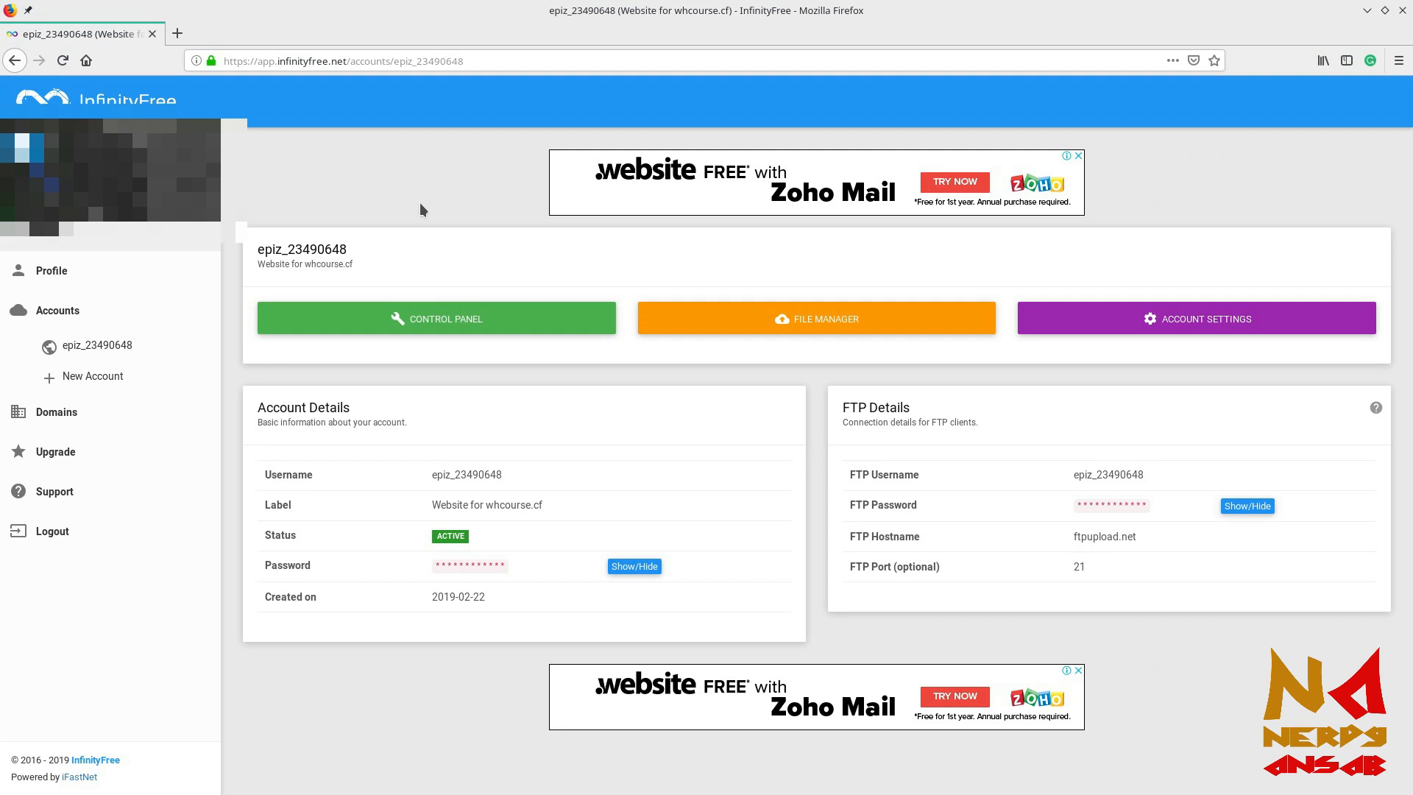
# Step: Open a new browser tab
pyautogui.click(187, 37)
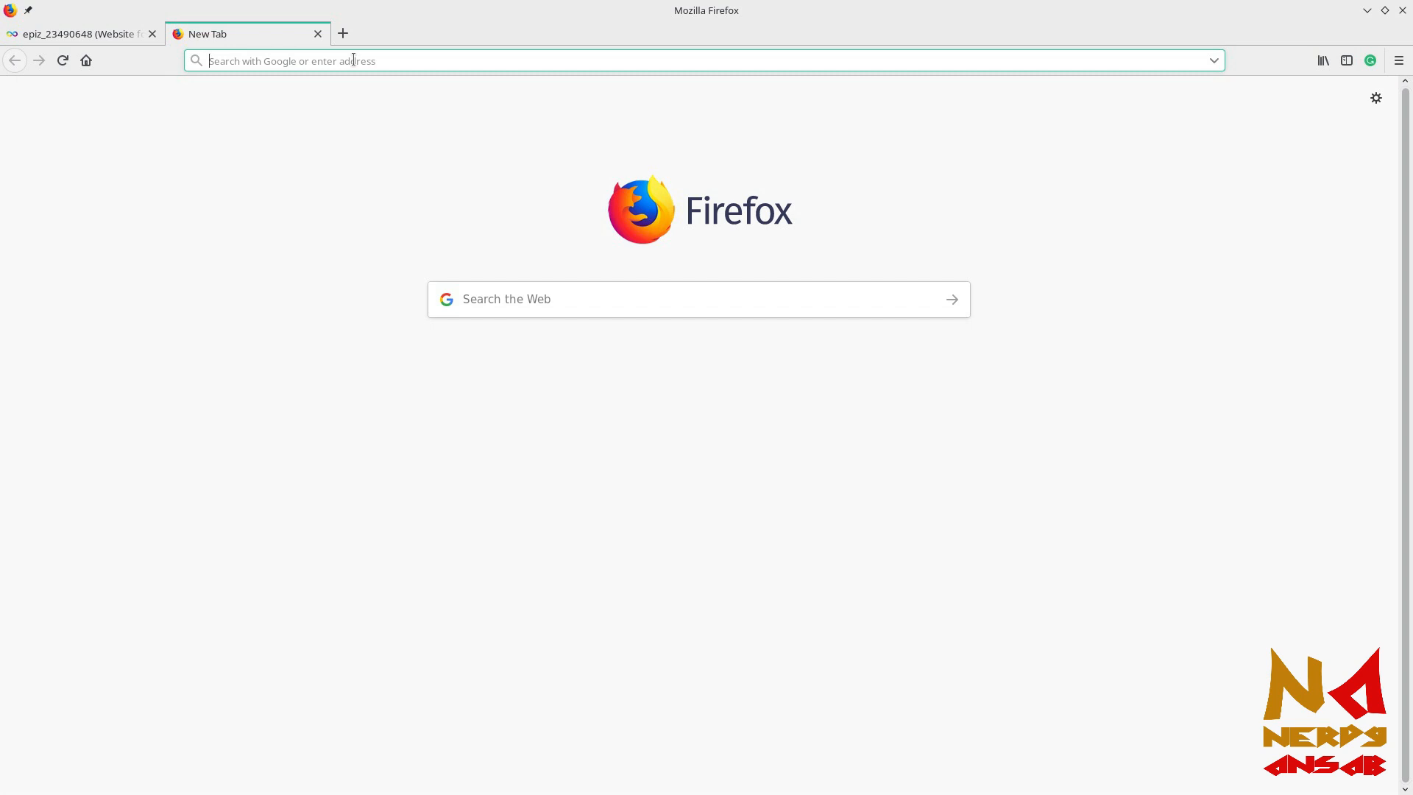
pyautogui.write('bog')
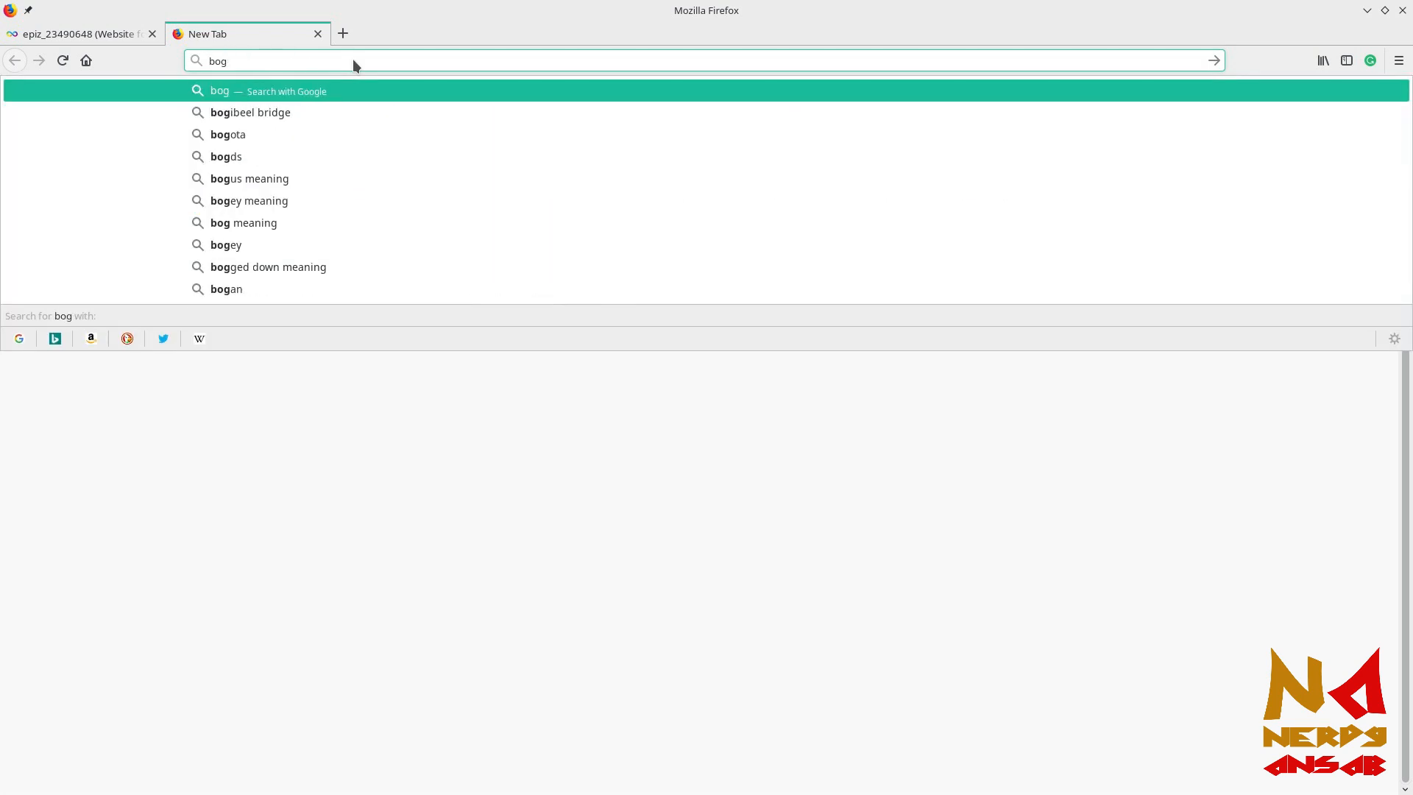
pyautogui.write('.webiis')
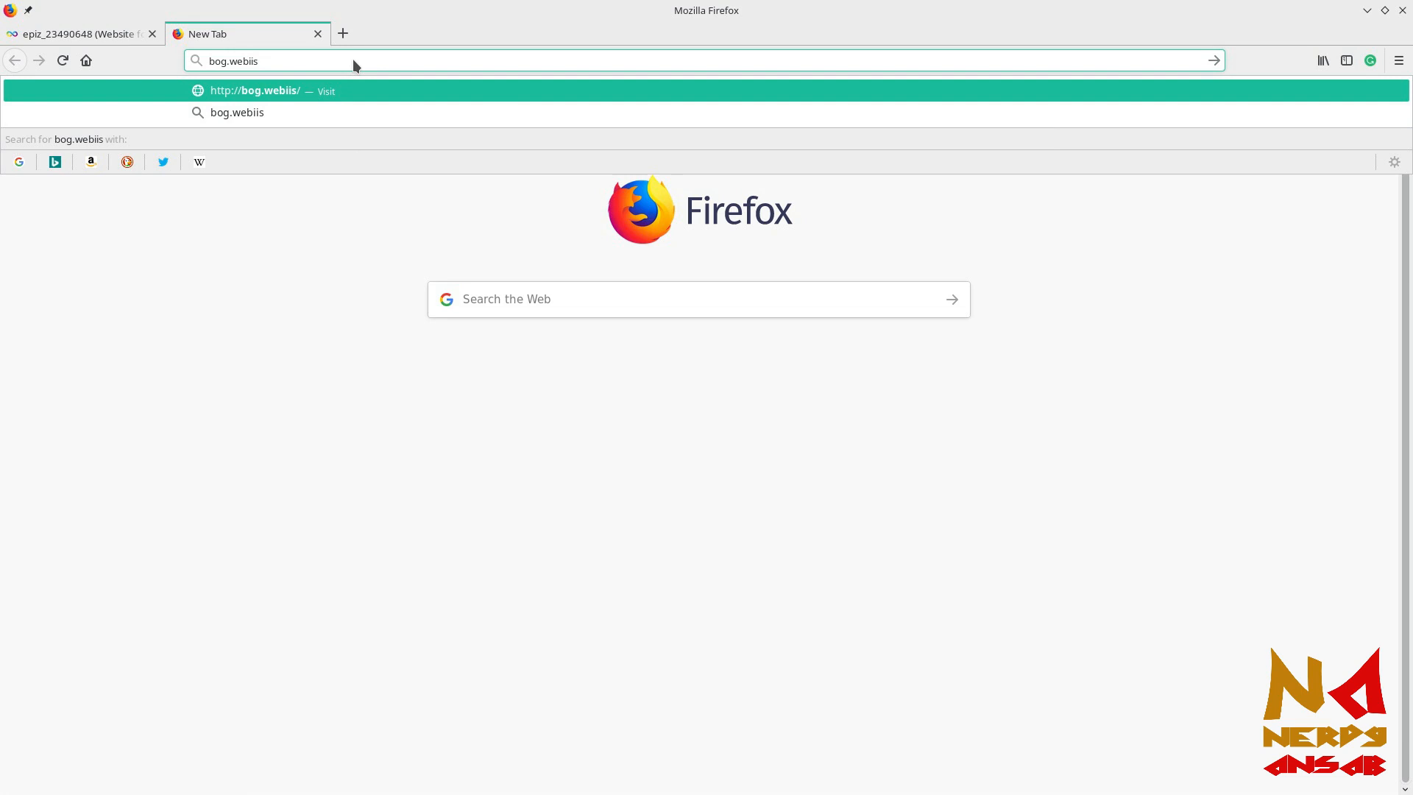
pyautogui.press('BackSpace')
pyautogui.press('BackSpace')
pyautogui.press('BackSpace')
pyautogui.press('BackSpace')
pyautogui.press('BackSpace')
pyautogui.press('BackSpace')
pyautogui.press('BackSpace')
pyautogui.press('BackSpace')
pyautogui.press('BackSpace')
pyautogui.press('BackSpace')
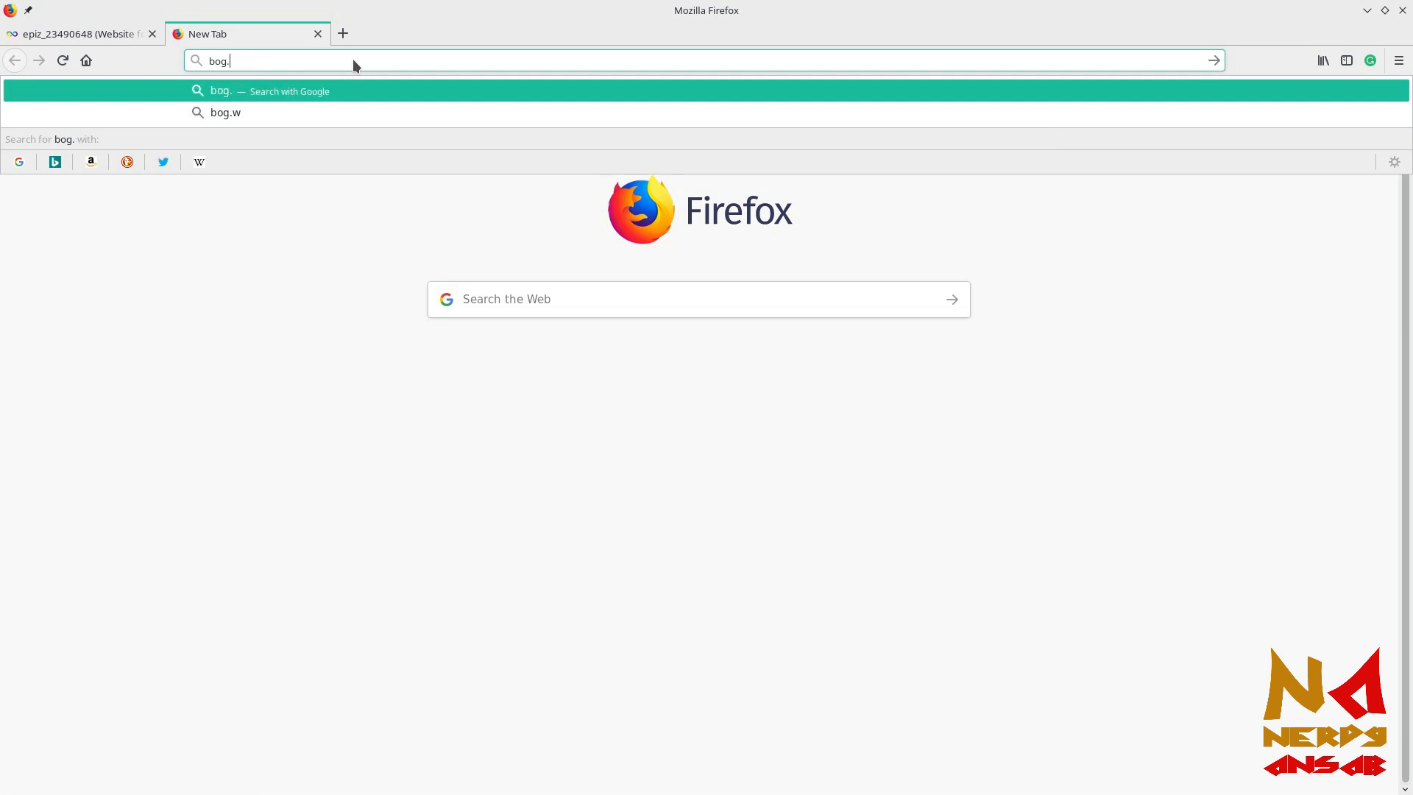
# Step: Load mozilla.org in the empty tab and open blog.mozilla.org in a second new tab
pyautogui.write('mozilla.org/')
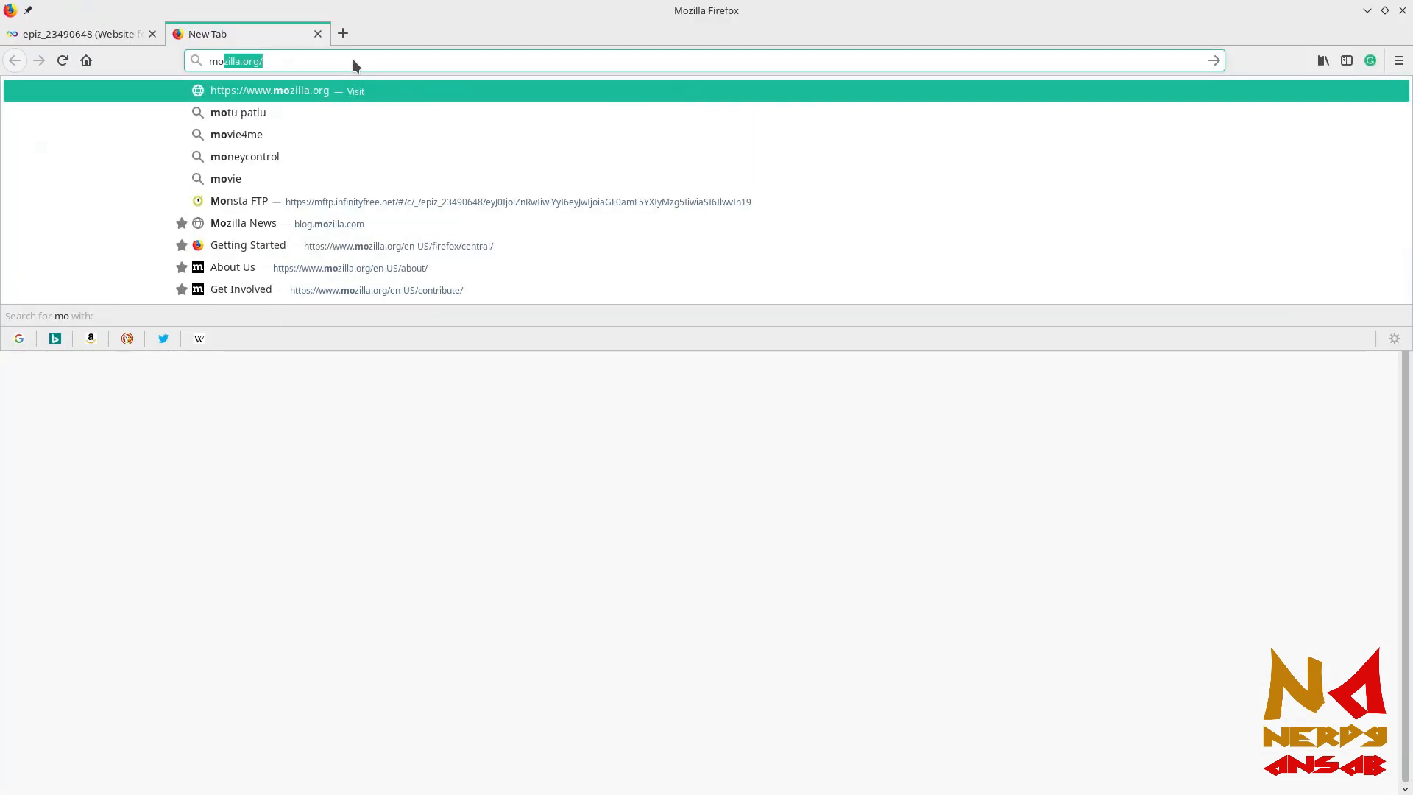
pyautogui.press('Return')
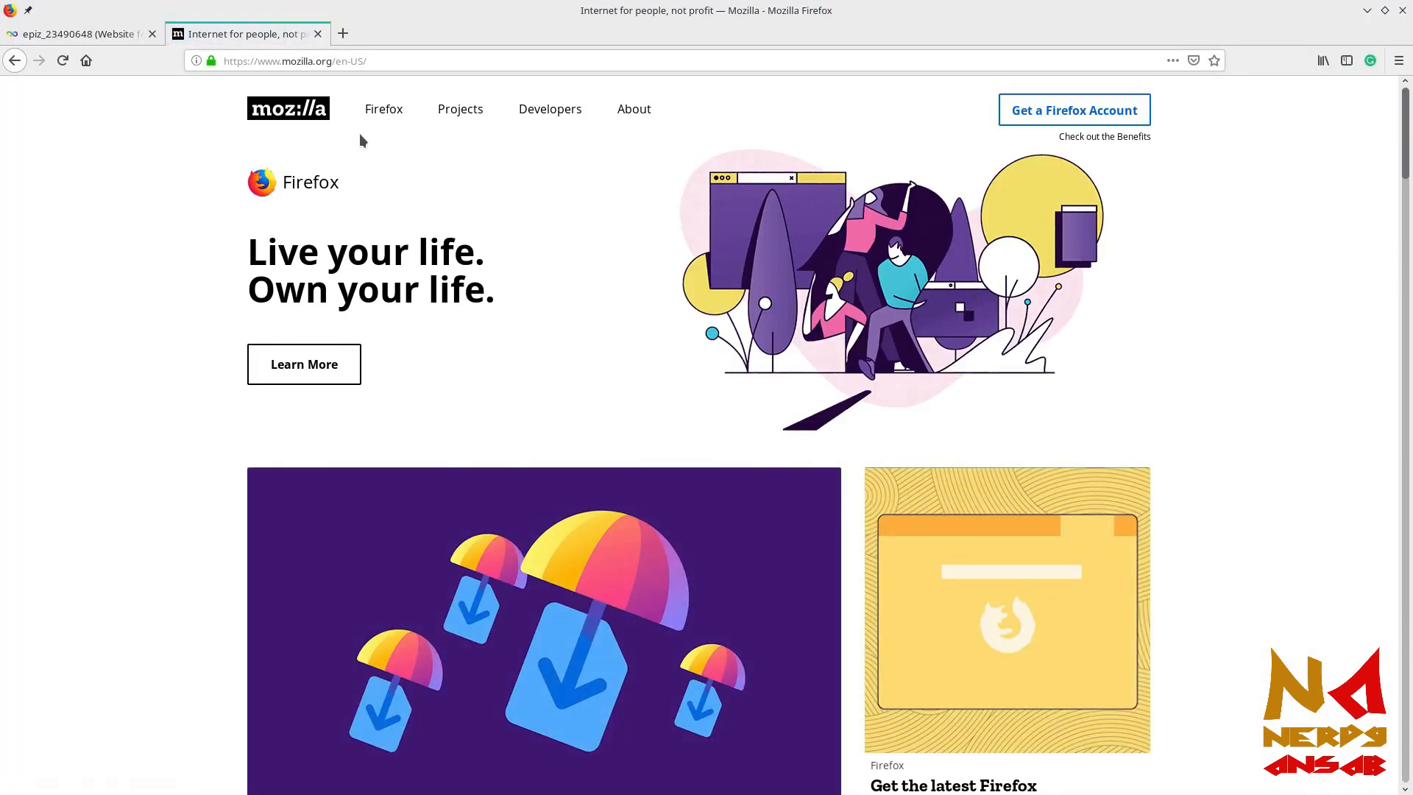
pyautogui.click(340, 31)
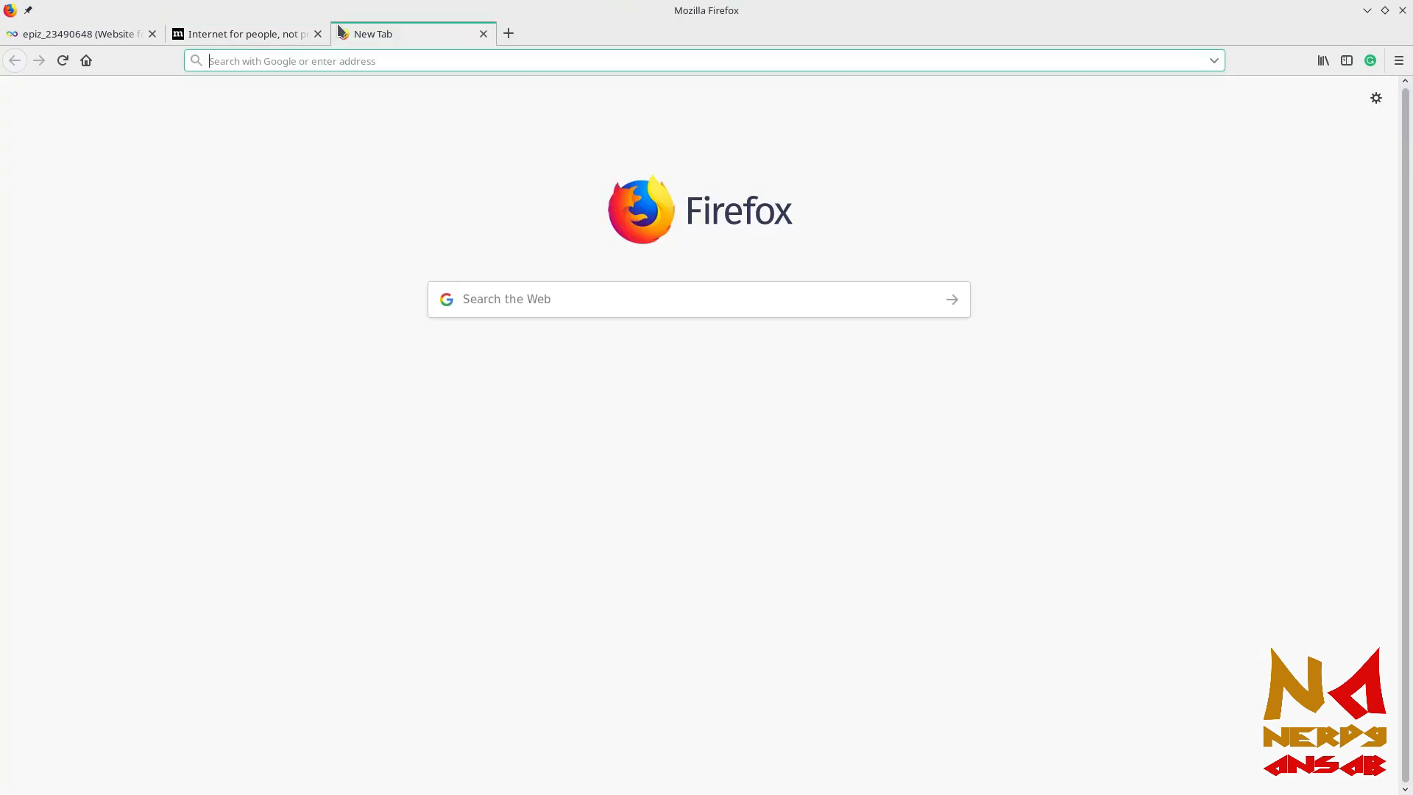
pyautogui.write('blog')
pyautogui.press('Return')
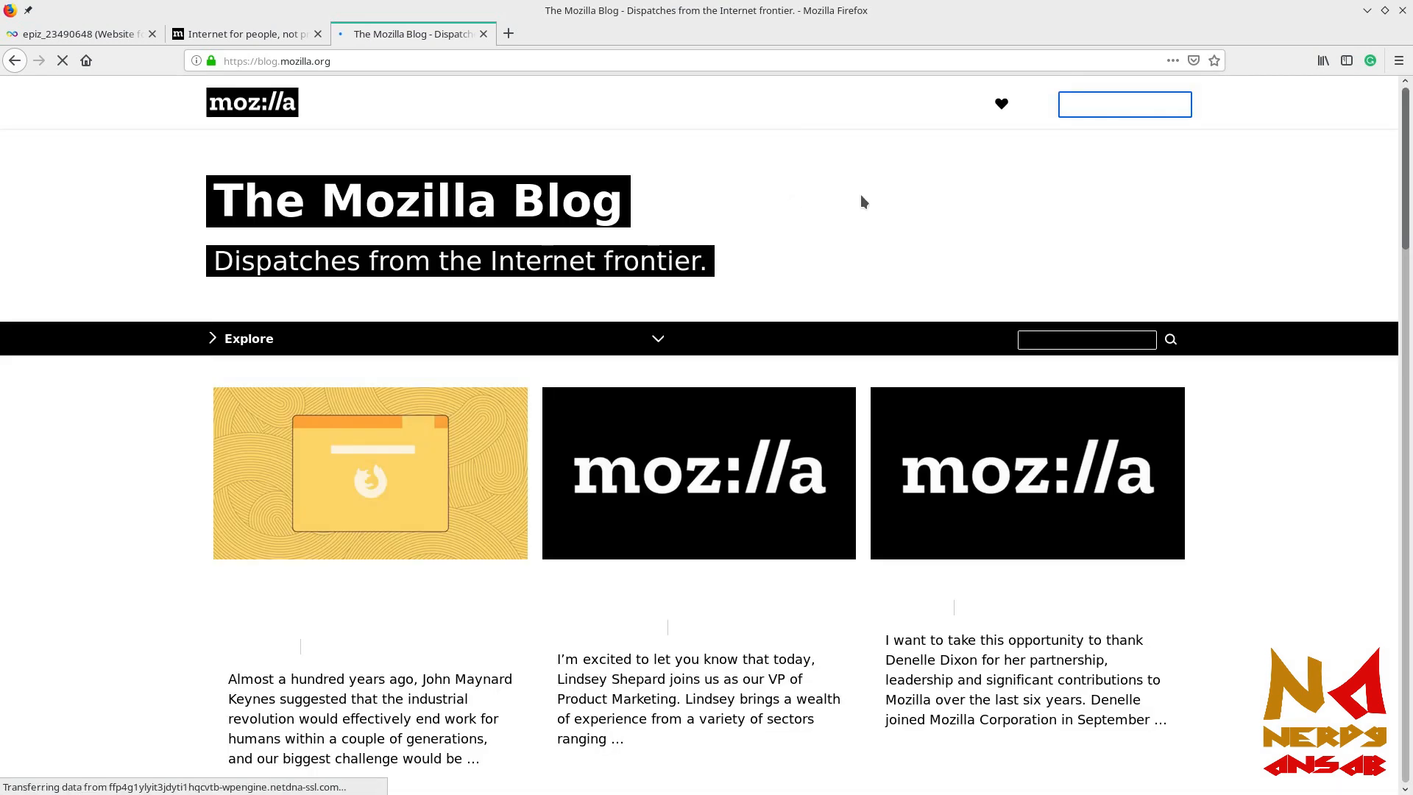
# Step: Examine the Mozilla Blog and the main mozilla.org home page, comparing the content of the subdomain with that of the main site
pyautogui.scroll(-10, 831, 305)
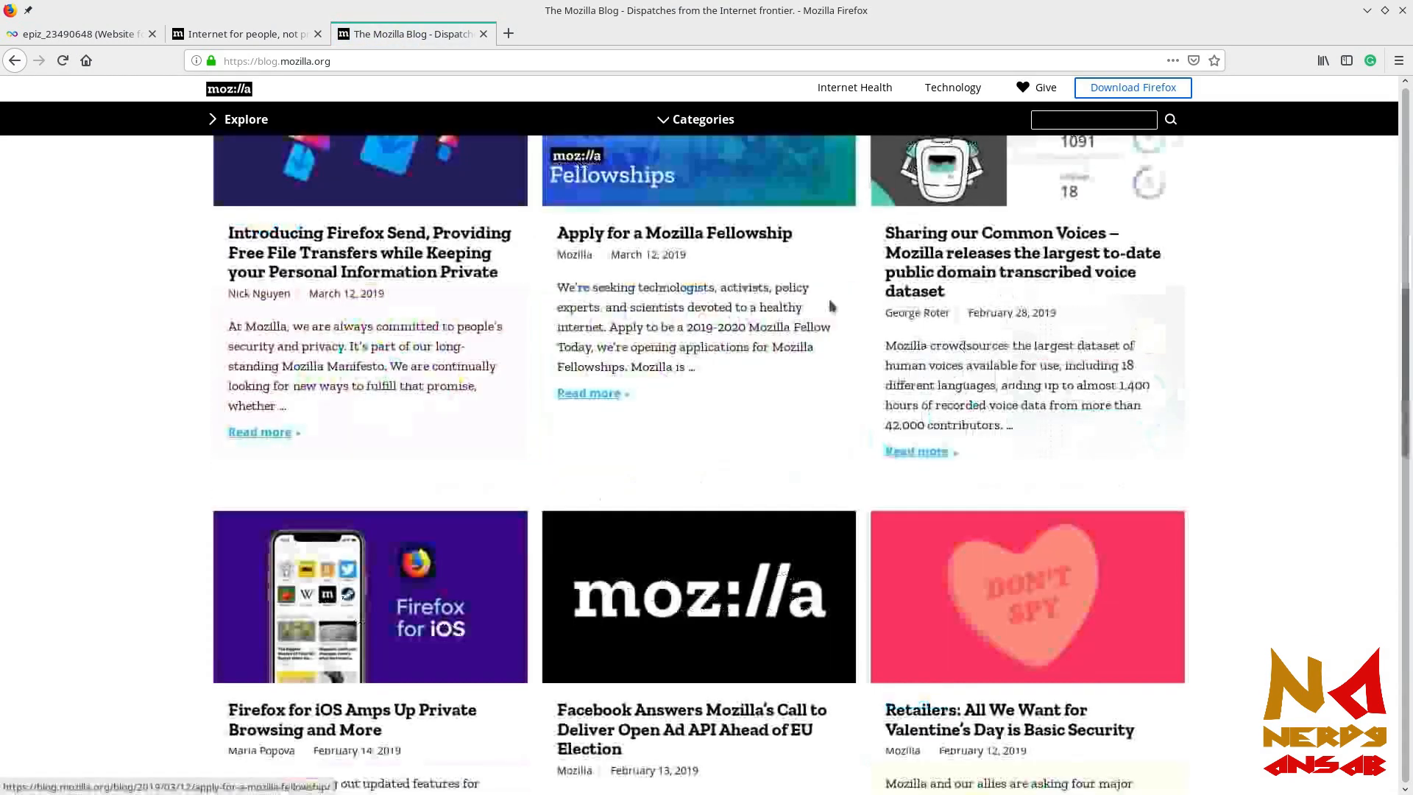
pyautogui.scroll(-5, 831, 305)
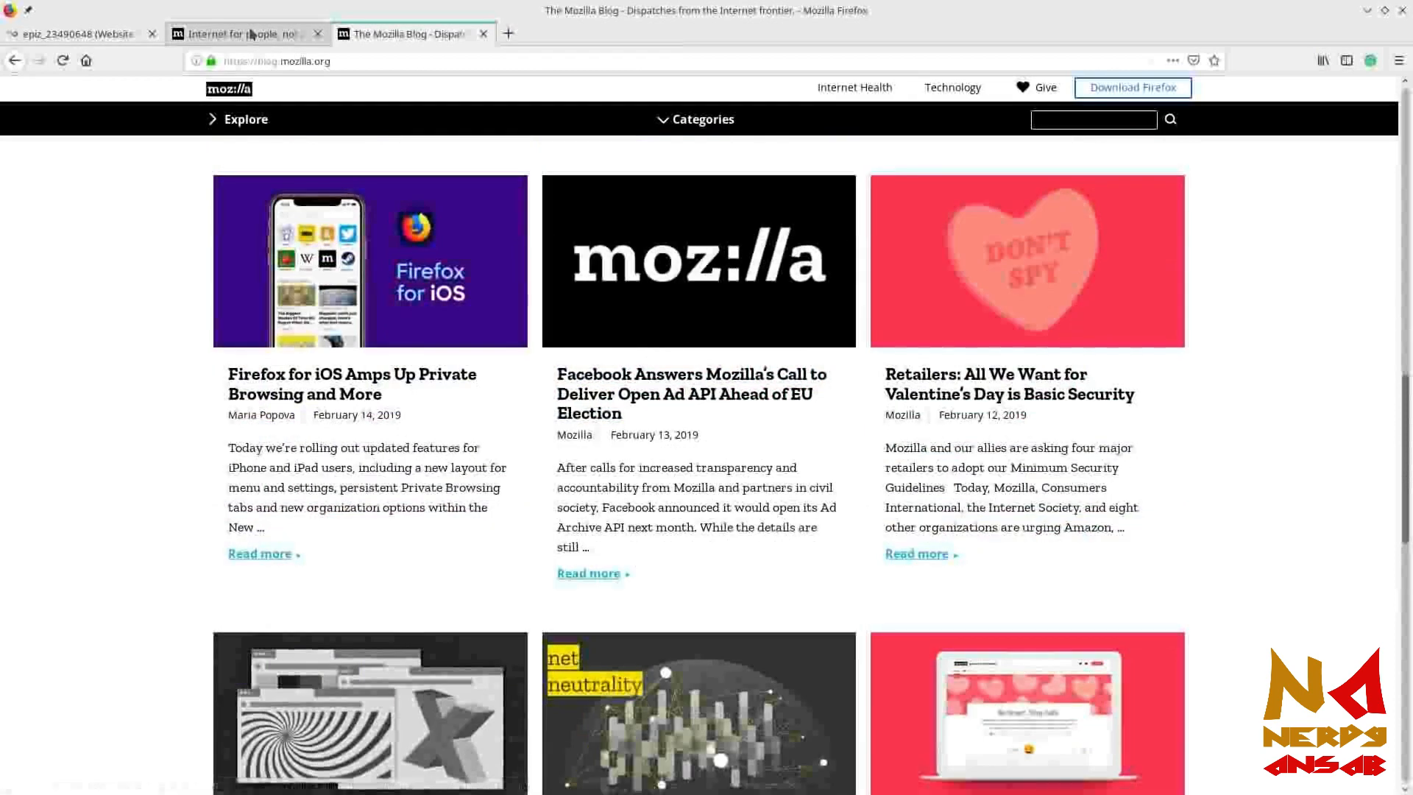
pyautogui.click(251, 34)
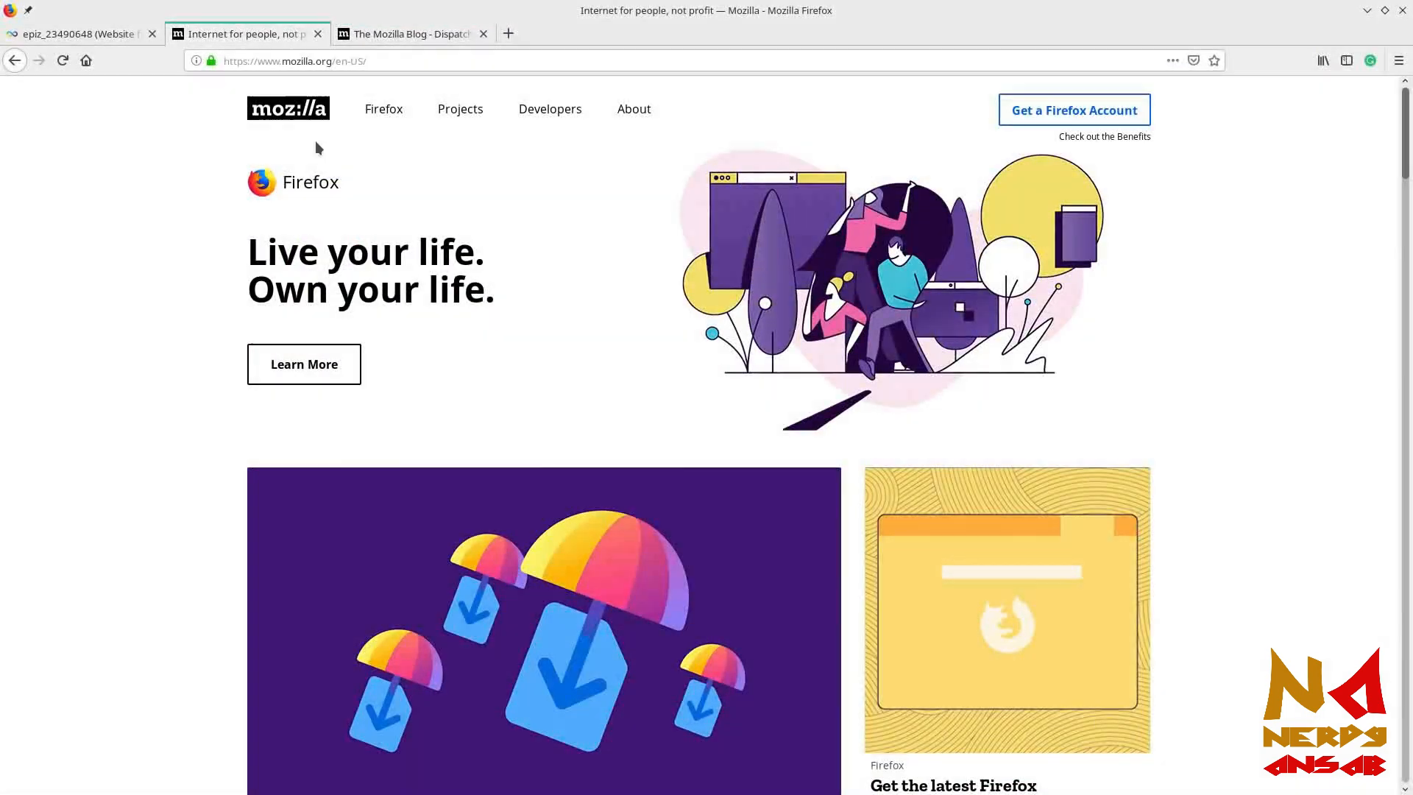
pyautogui.scroll(-14, 661, 305)
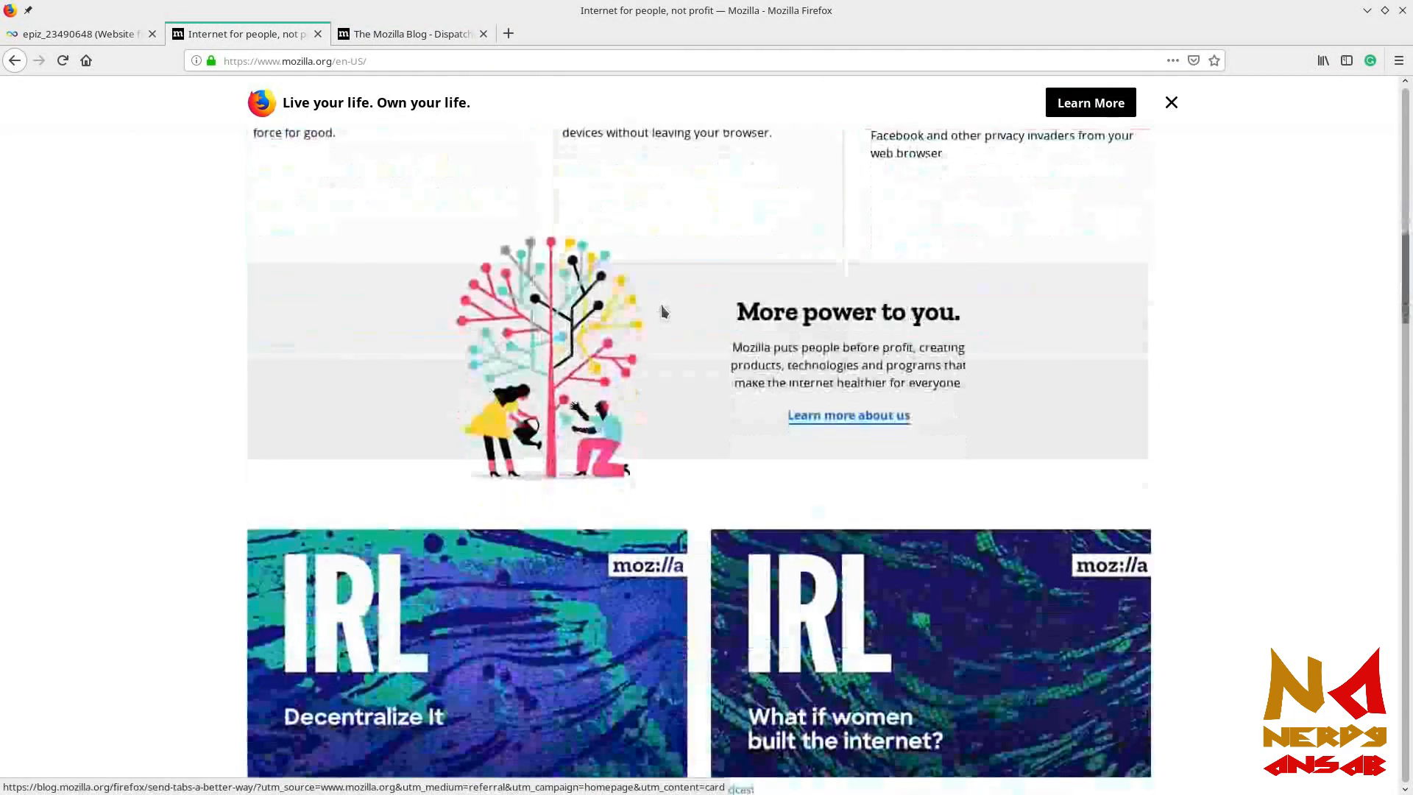
pyautogui.scroll(4, 661, 305)
pyautogui.scroll(10, 633, 228)
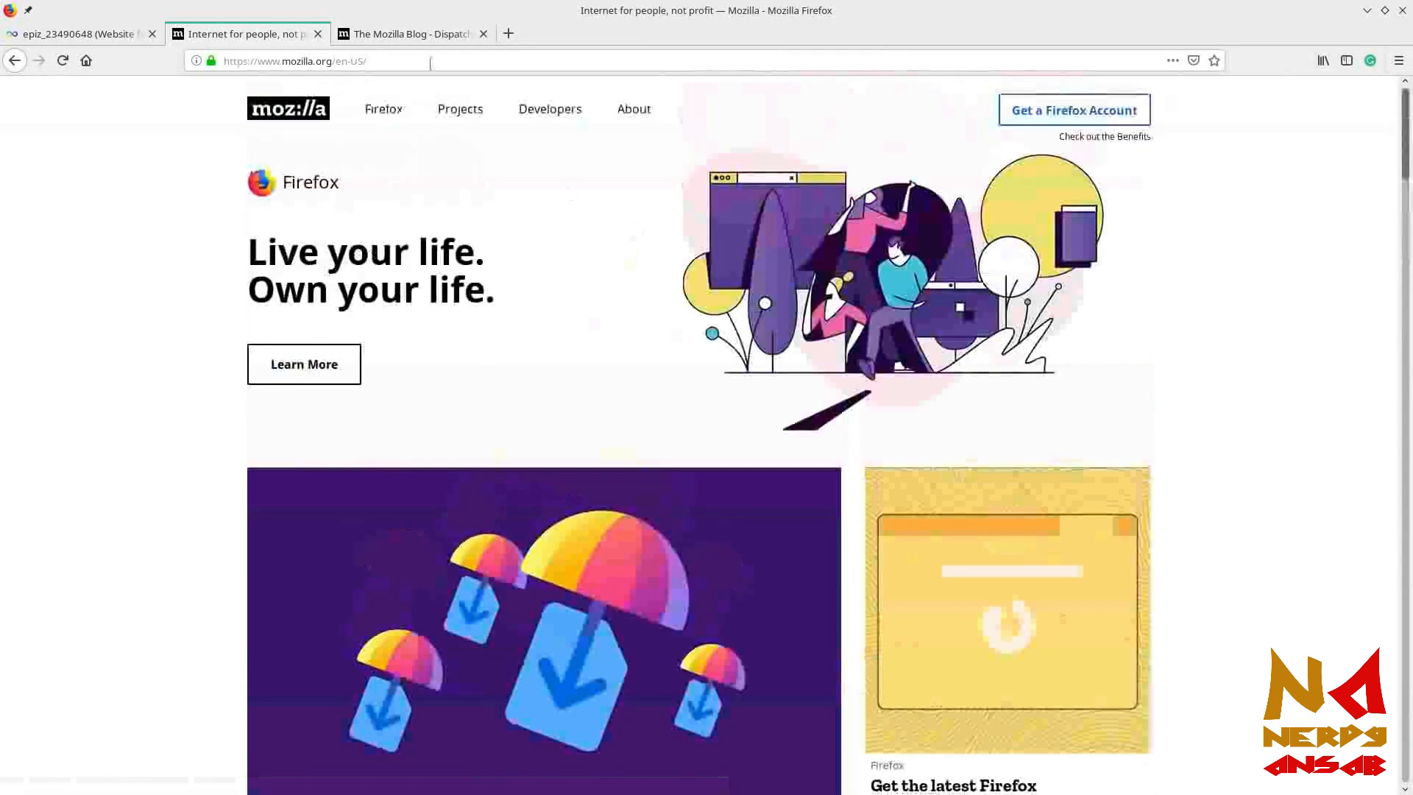
pyautogui.click(431, 31)
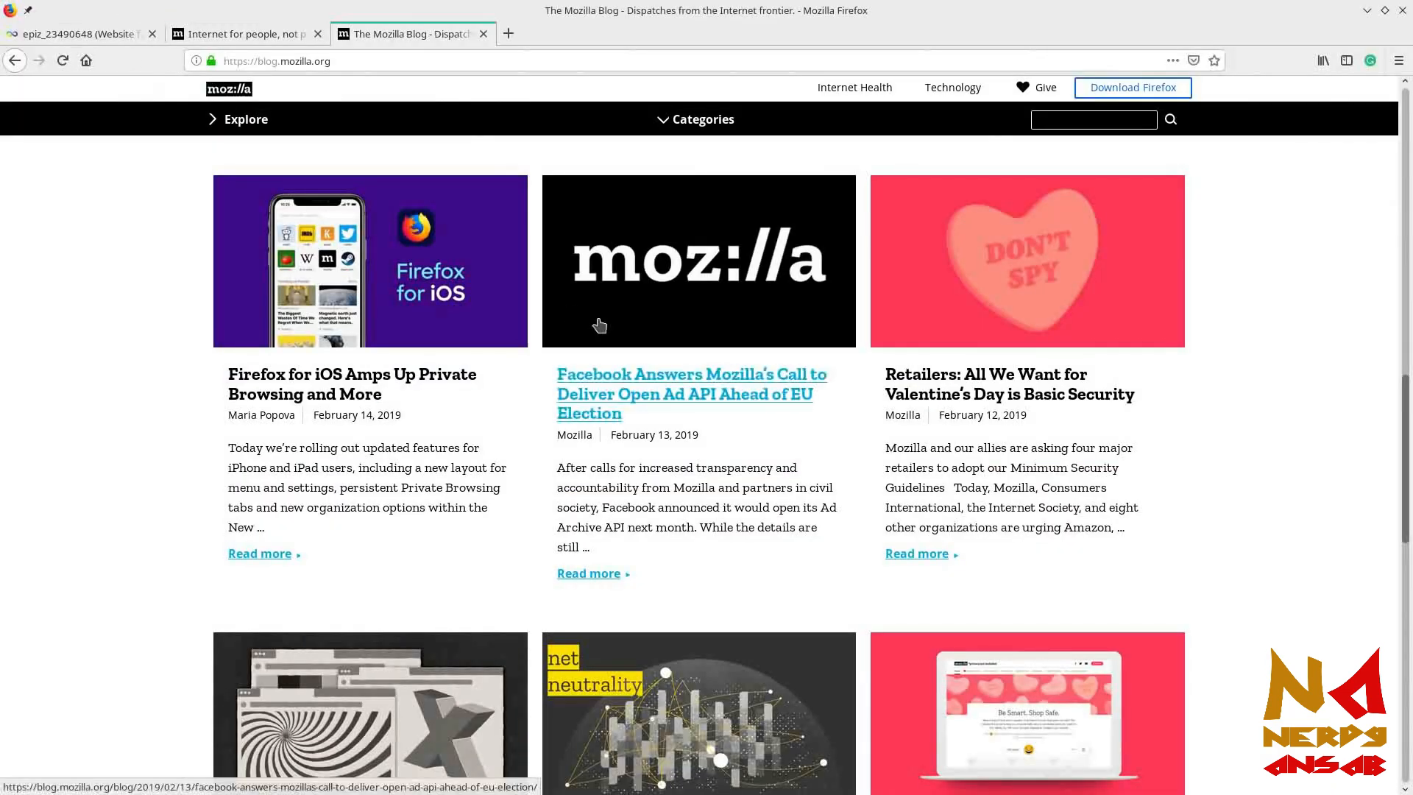
pyautogui.scroll(-4, 581, 317)
pyautogui.scroll(-3, 599, 318)
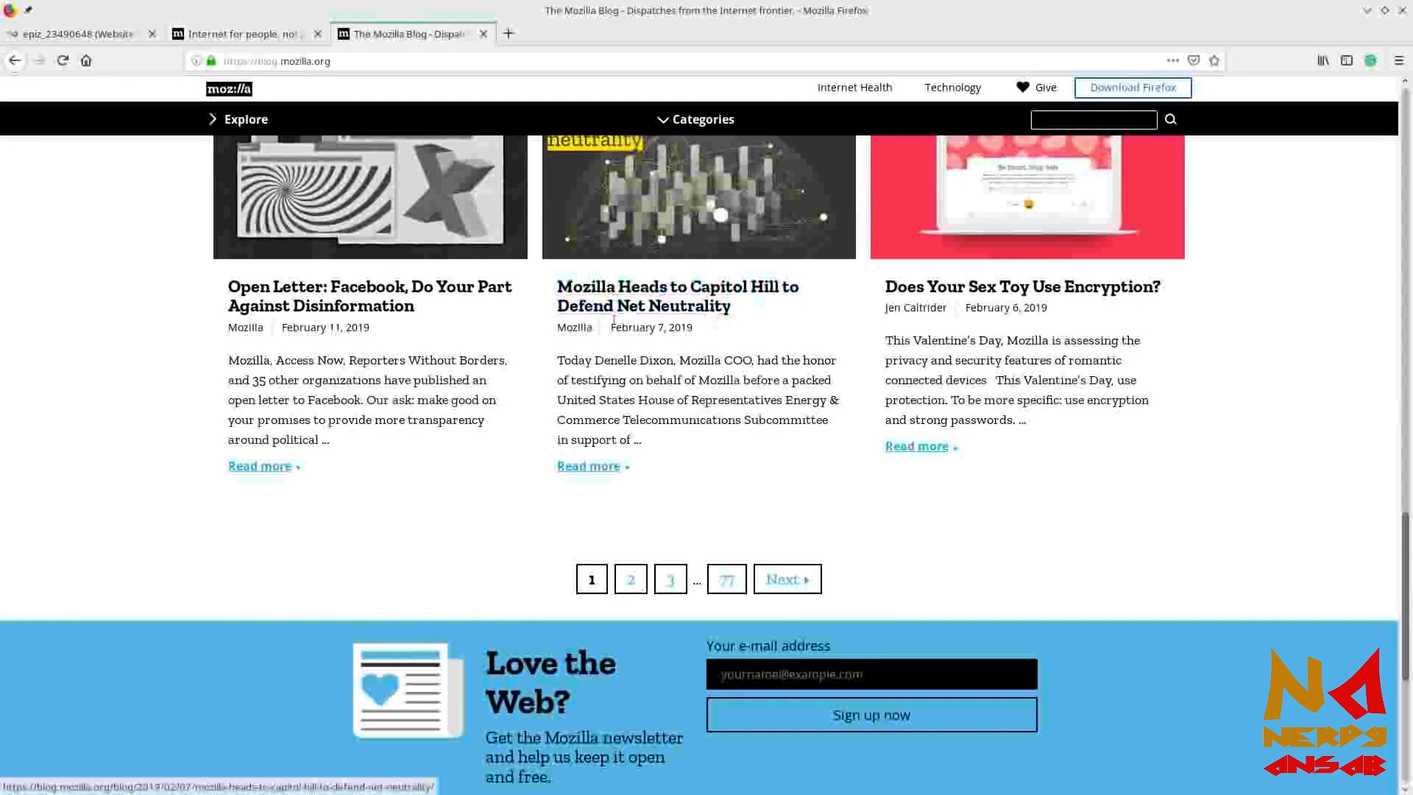
pyautogui.scroll(-5, 748, 500)
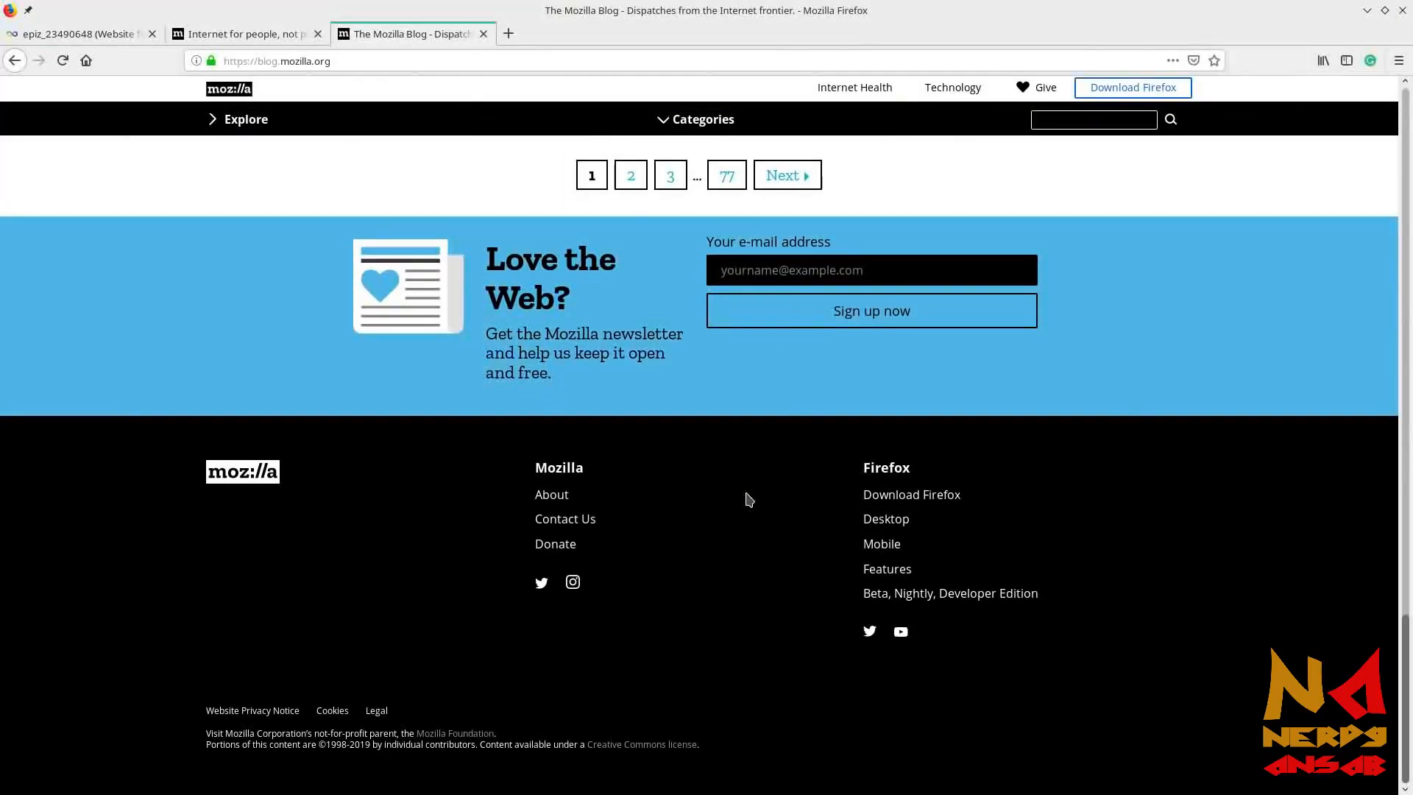
pyautogui.scroll(10, 353, 460)
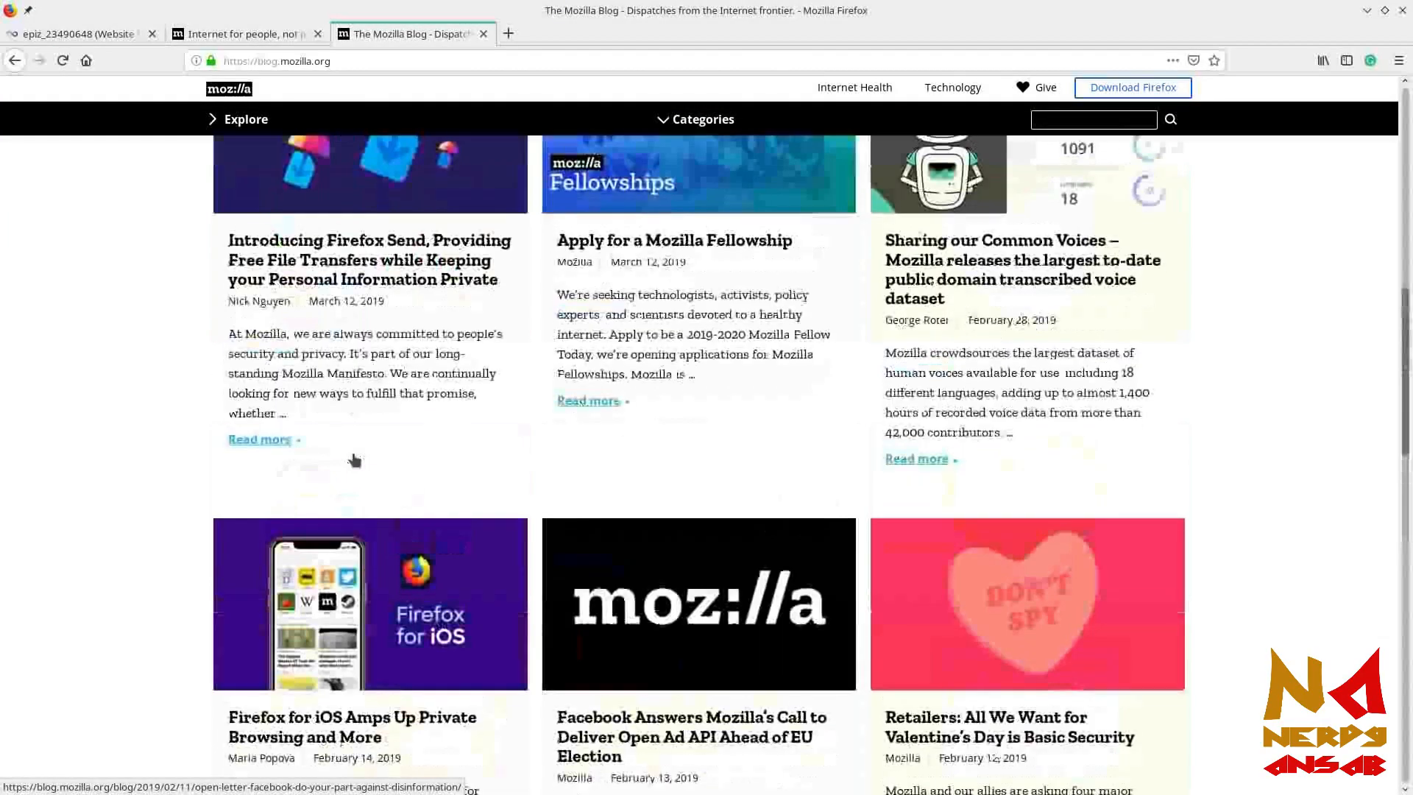
pyautogui.scroll(10, 739, 404)
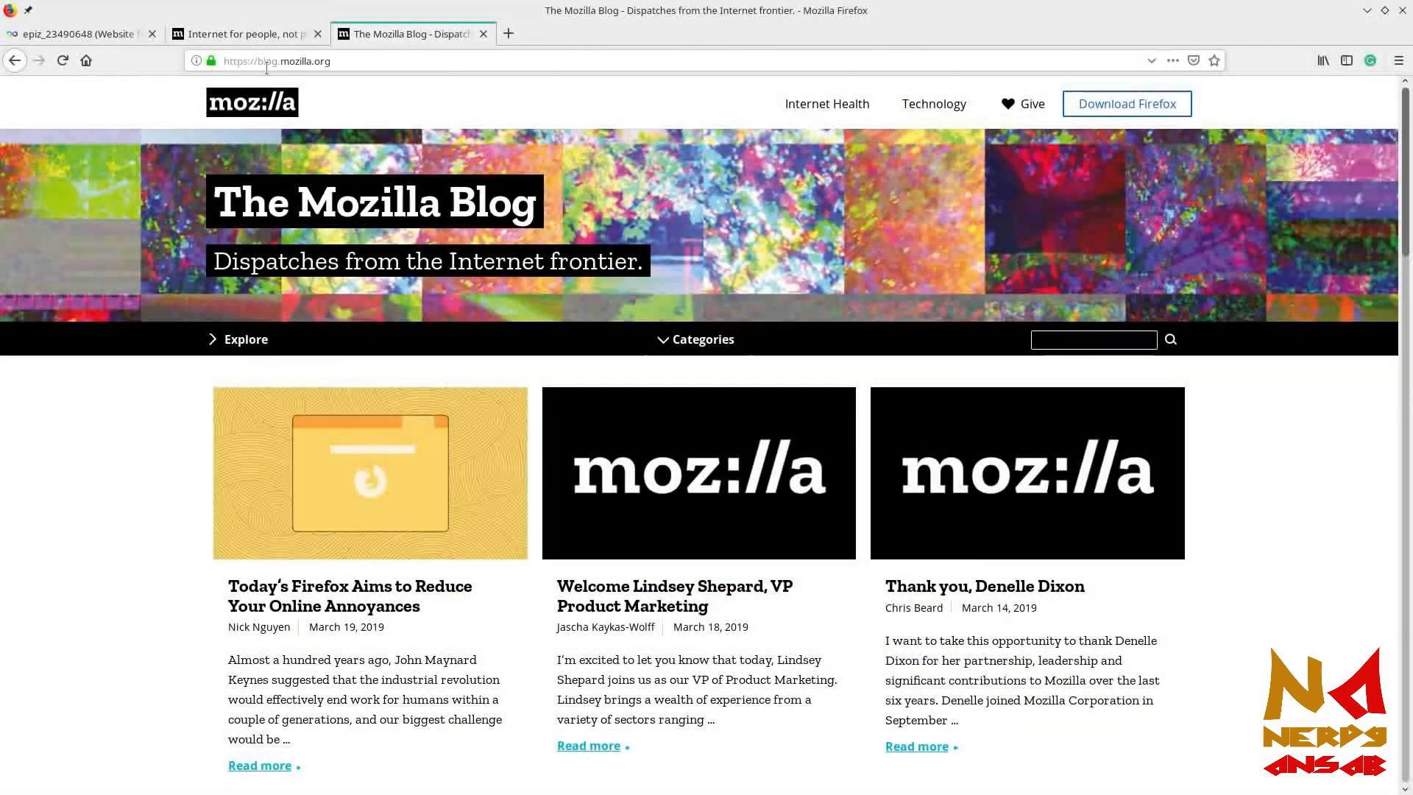
# Step: Close both Mozilla tabs and open google.com in a new tab
pyautogui.click(318, 34)
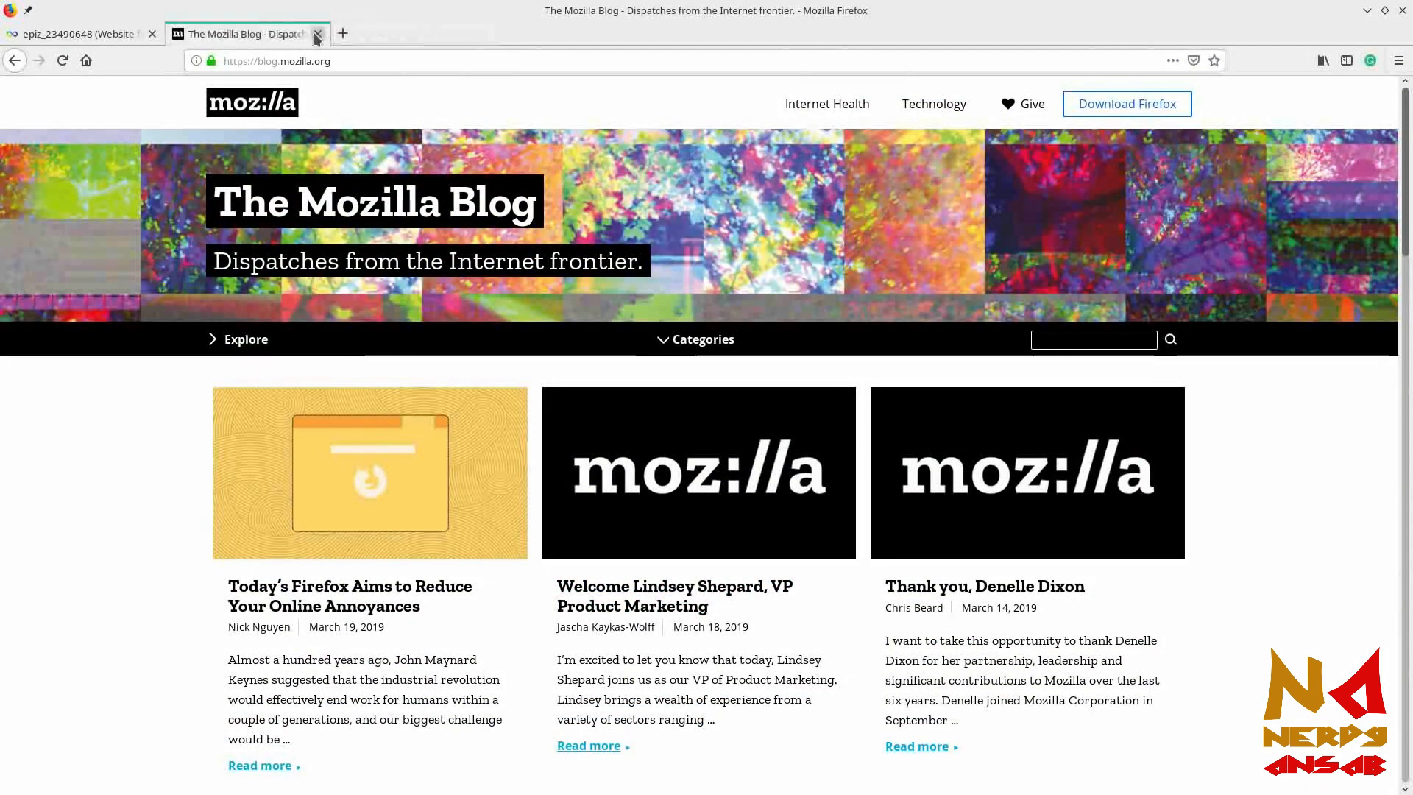
pyautogui.click(317, 34)
pyautogui.click(186, 34)
pyautogui.write('goo')
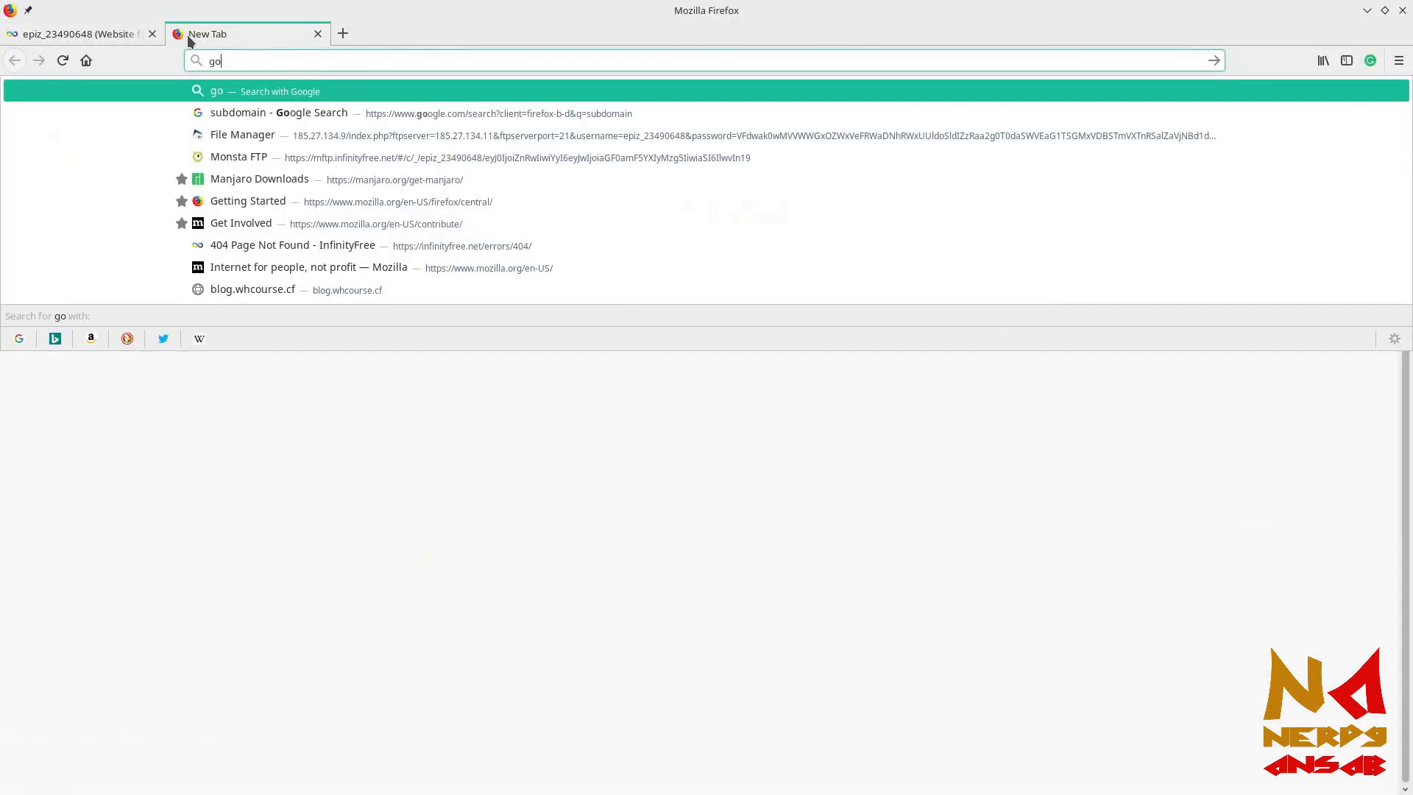
pyautogui.press('Return')
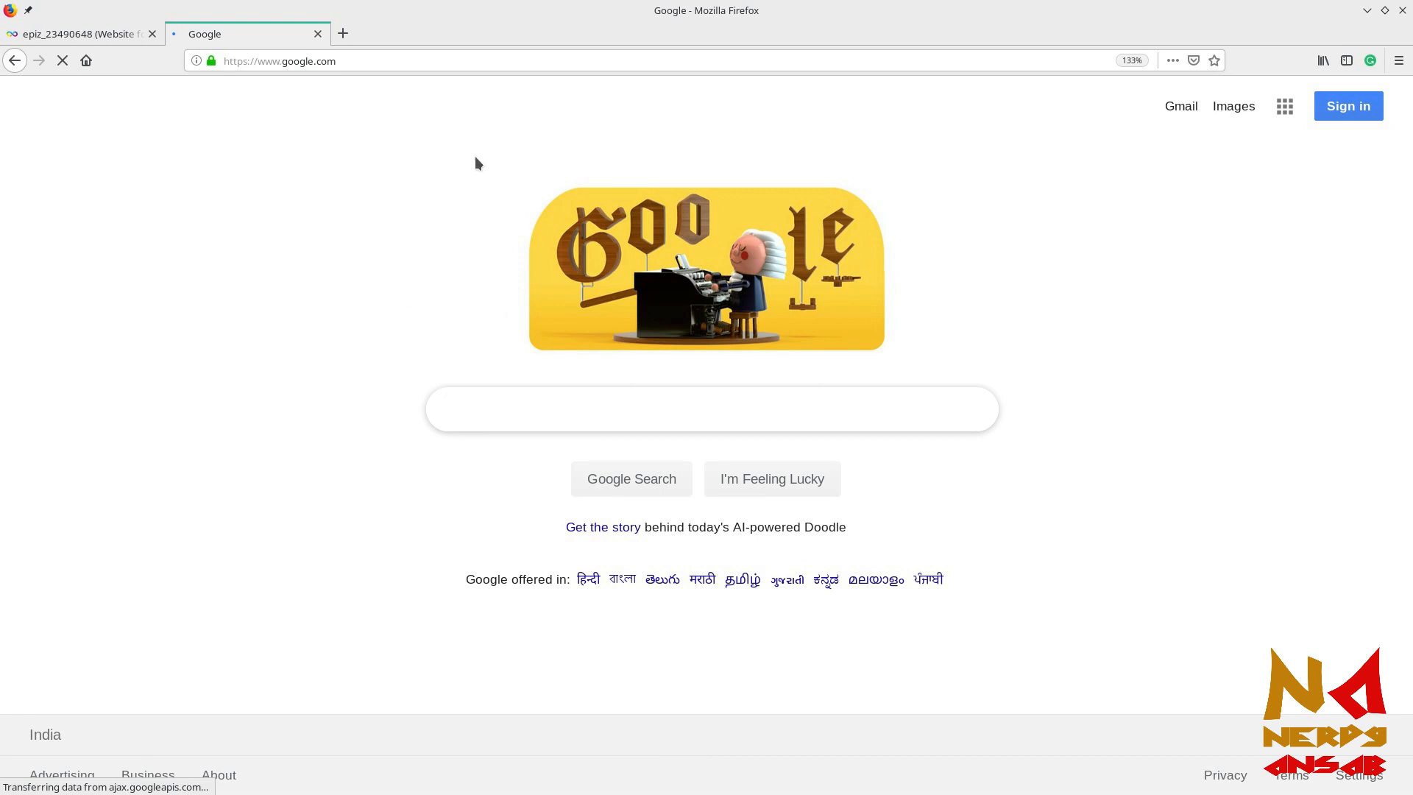
# Step: Open drive.google.com in another new tab and look over the Google Drive landing page
pyautogui.click(341, 33)
pyautogui.write('d')
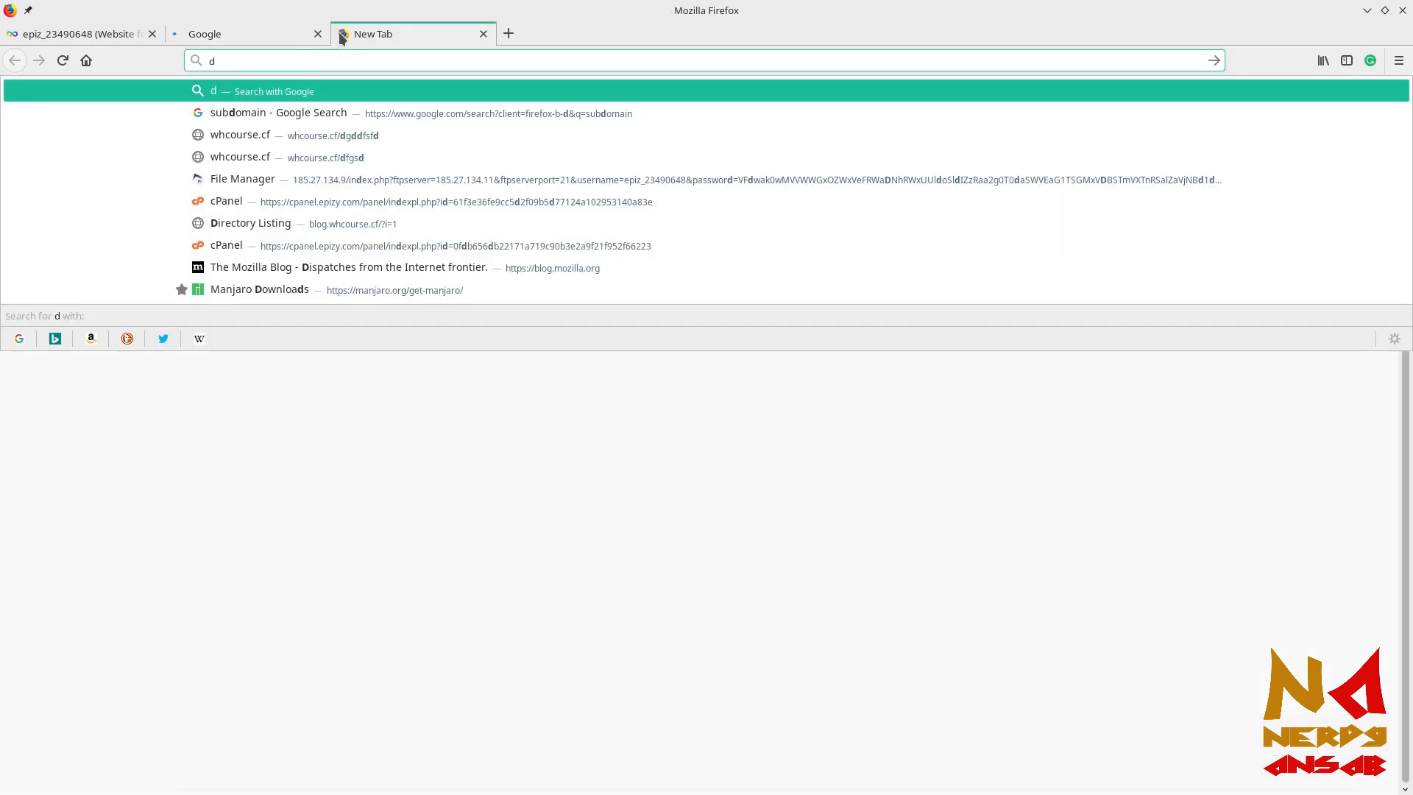
pyautogui.write('rive.google.com')
pyautogui.press('Return')
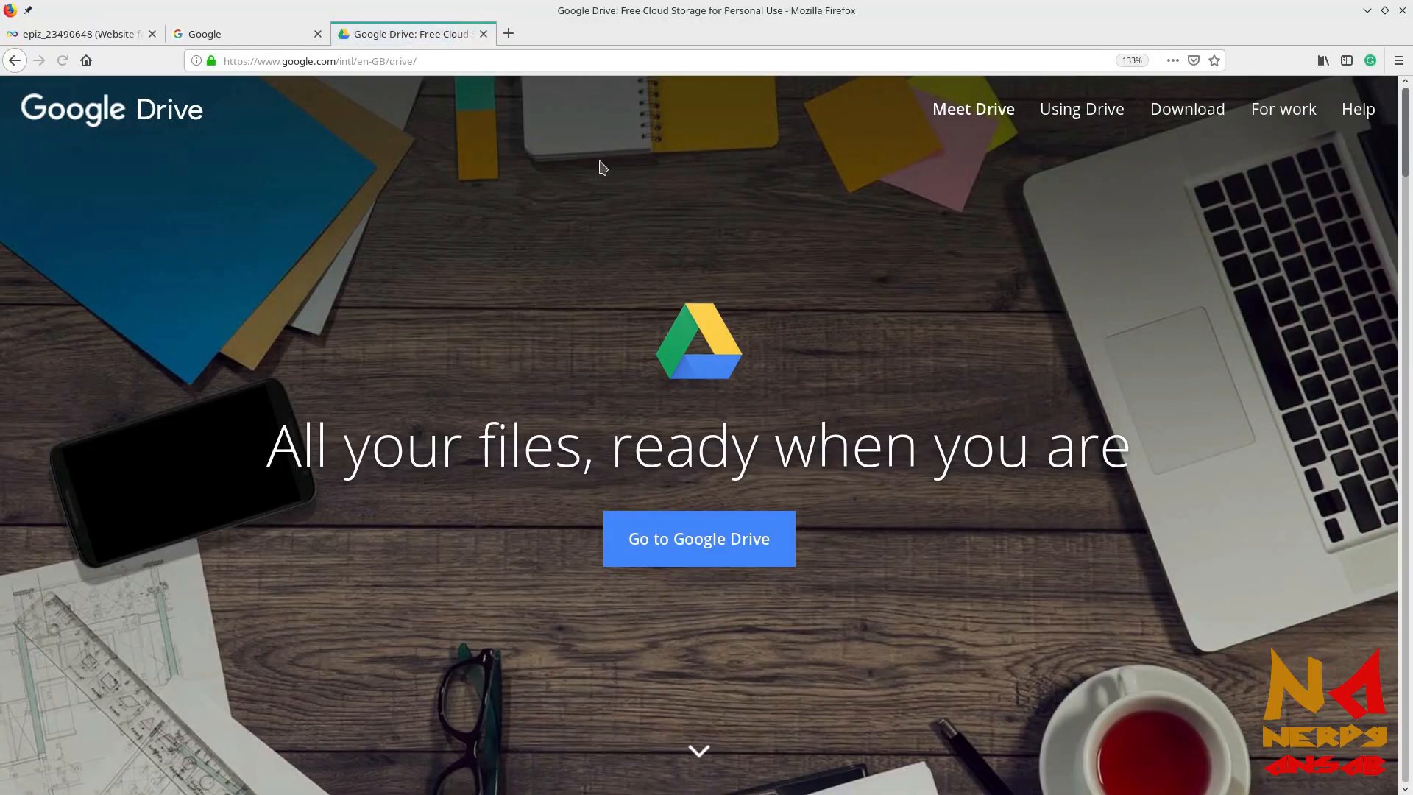
pyautogui.scroll(-3, 600, 164)
pyautogui.scroll(5, 605, 164)
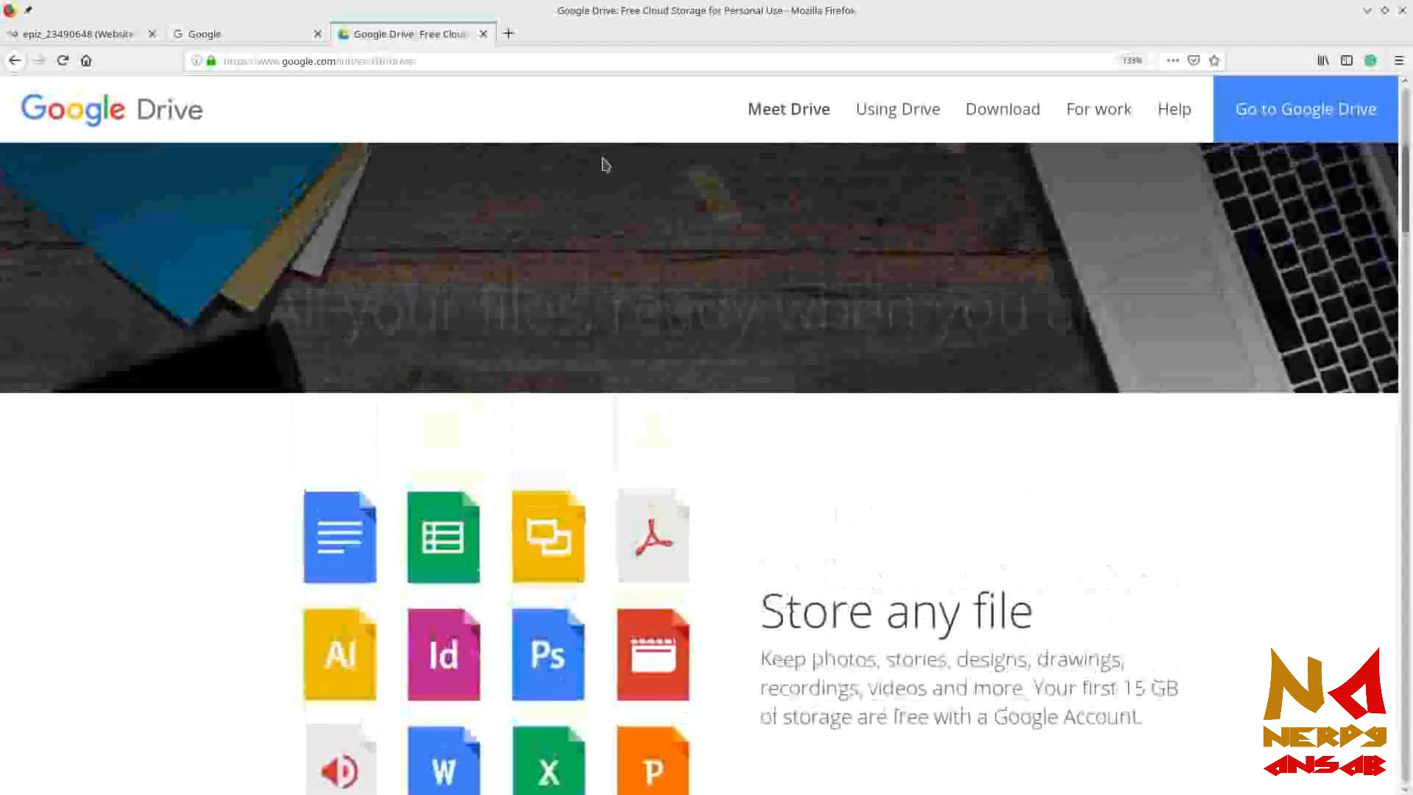
# Step: Return to the Google home page, then close the Google and Google Drive tabs
pyautogui.click(274, 38)
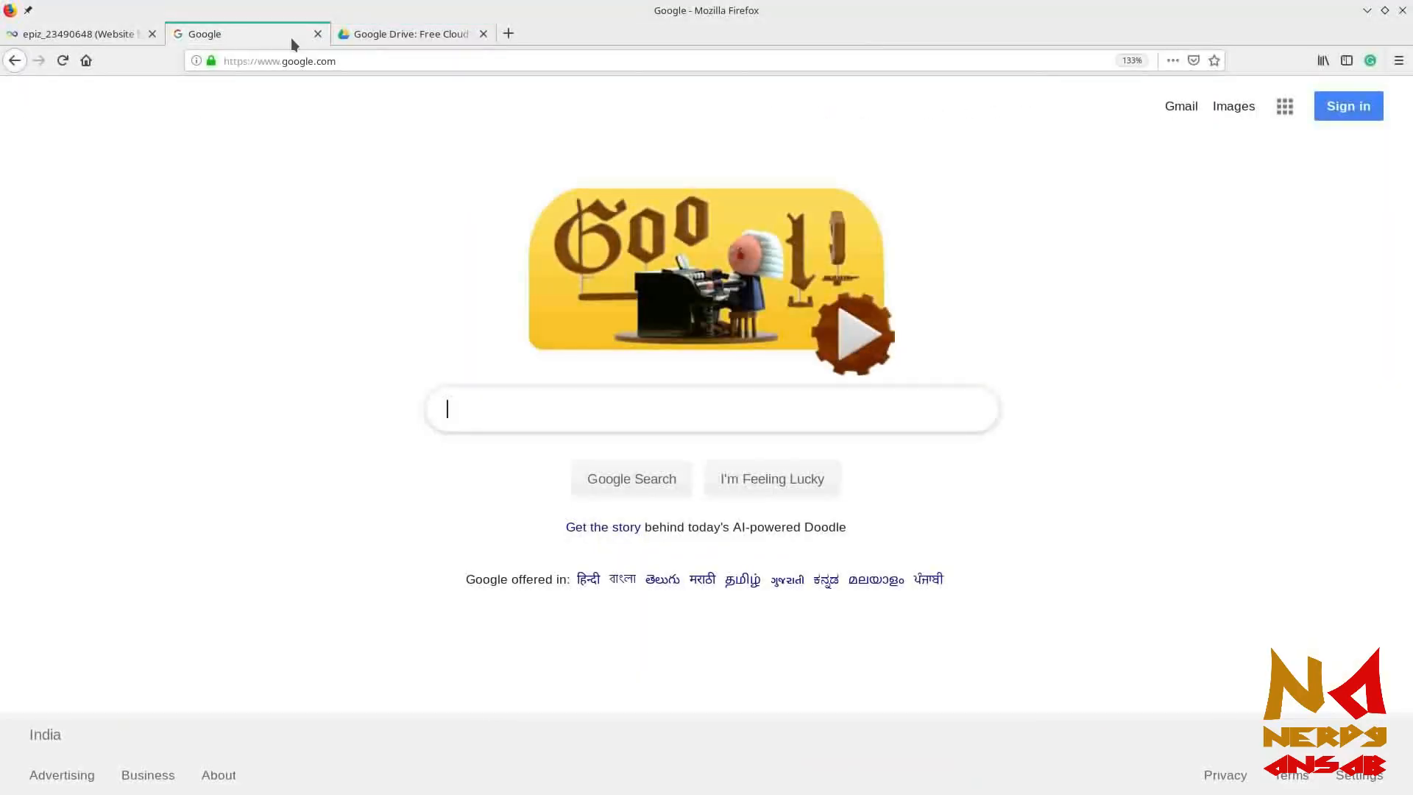
pyautogui.click(316, 34)
pyautogui.click(314, 36)
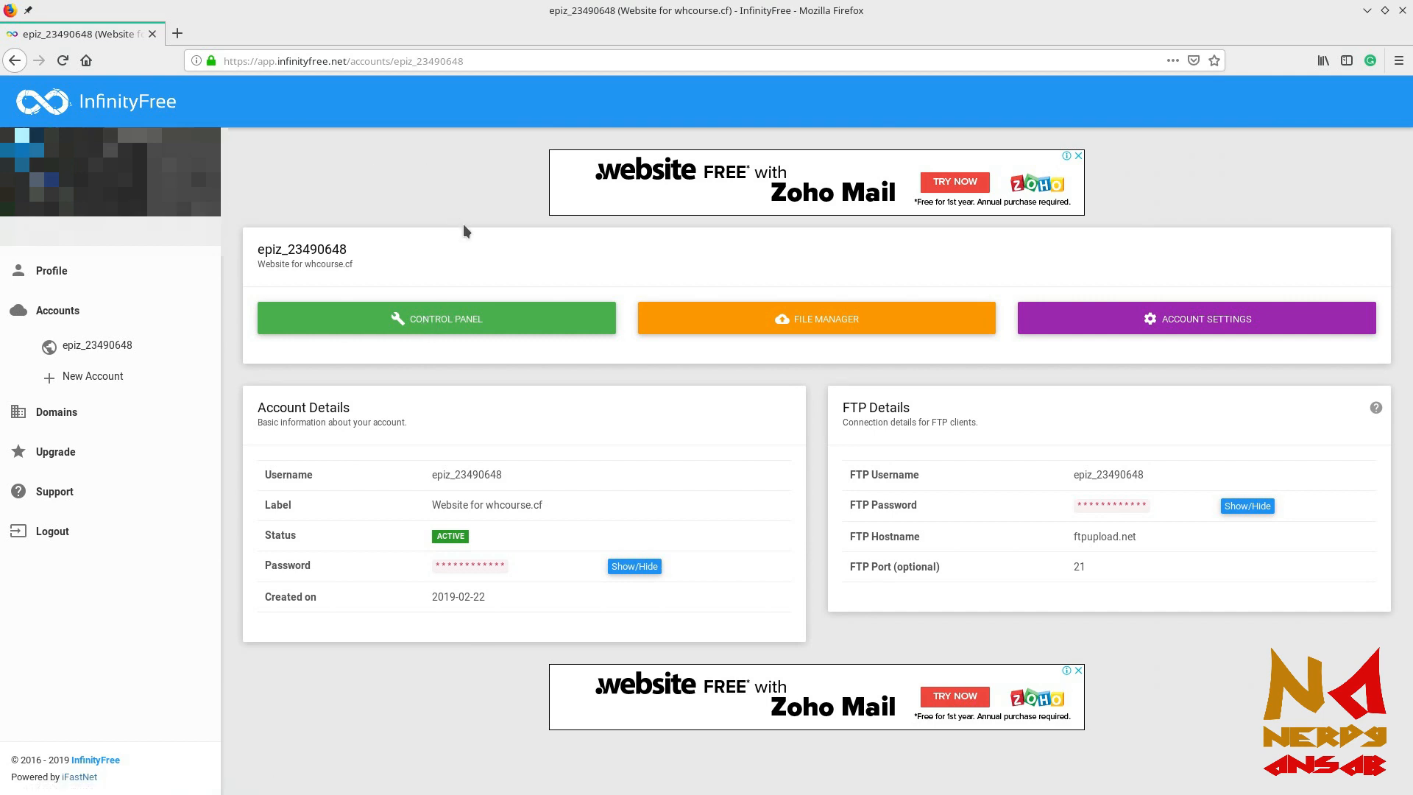
pyautogui.hotkey('ctrl', 'alt', 't')
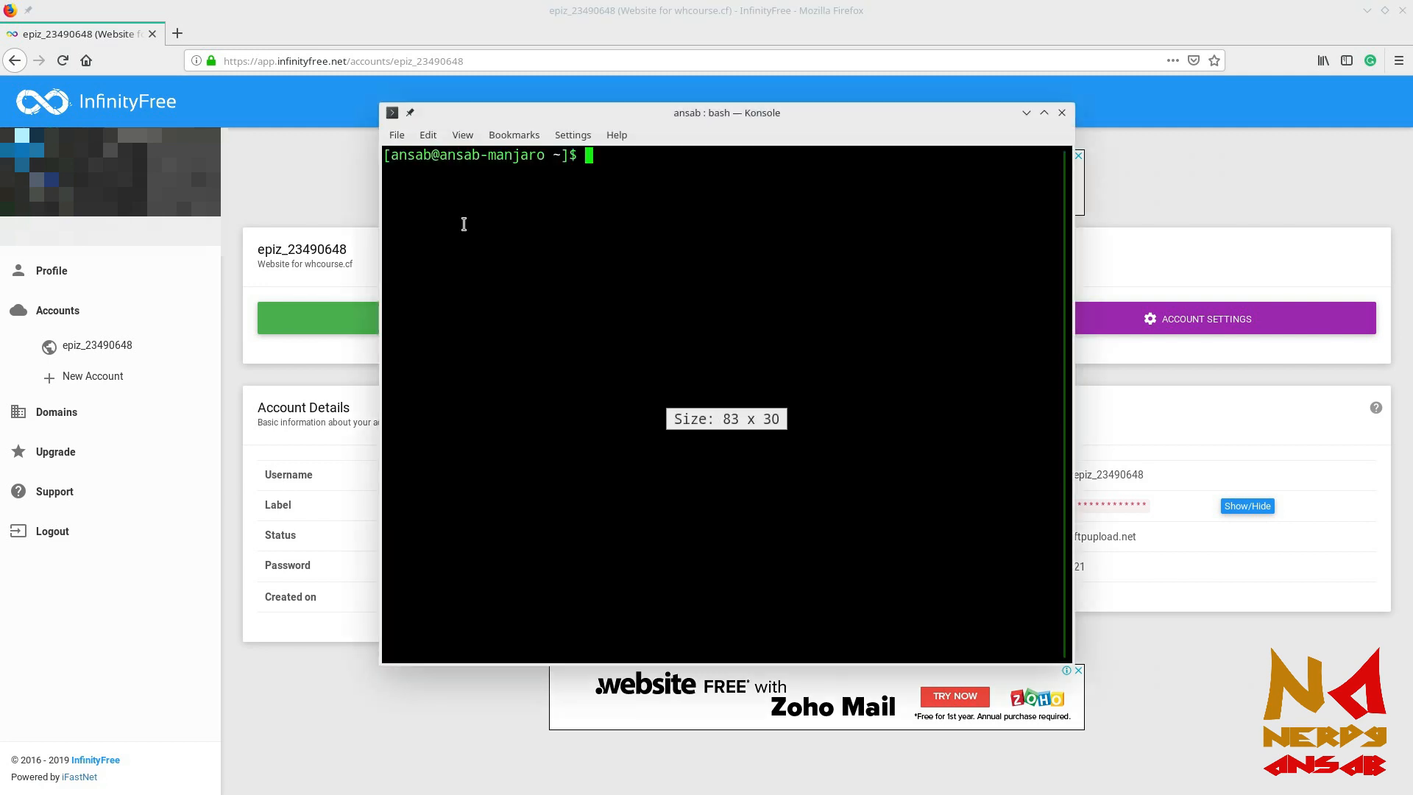
pyautogui.write('we')
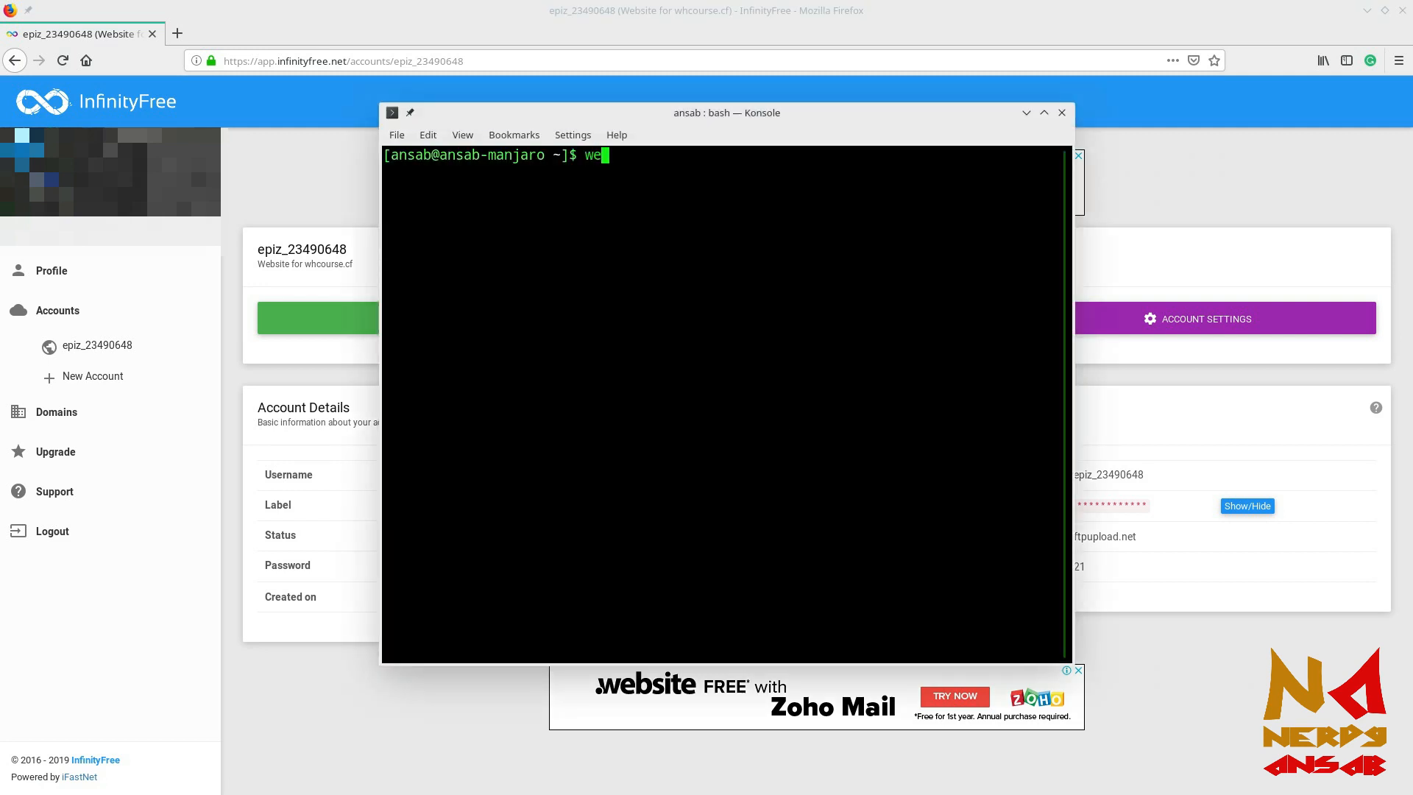
pyautogui.write('bsit')
pyautogui.write('/bog')
pyautogui.press('BackSpace')
pyautogui.press('BackSpace')
pyautogui.press('BackSpace')
pyautogui.write('shop')
pyautogui.press('BackSpace')
pyautogui.press('BackSpace')
pyautogui.press('BackSpace')
pyautogui.press('BackSpace')
pyautogui.press('BackSpace')
pyautogui.press('BackSpace')
pyautogui.press('BackSpace')
pyautogui.press('BackSpace')
pyautogui.press('BackSpace')
pyautogui.press('BackSpace')
pyautogui.press('BackSpace')
pyautogui.write('website')
pyautogui.press('BackSpace')
pyautogui.press('BackSpace')
pyautogui.press('BackSpace')
pyautogui.press('BackSpace')
pyautogui.press('BackSpace')
pyautogui.press('BackSpace')
pyautogui.press('BackSpace')
pyautogui.write('bog')
pyautogui.press('BackSpace')
pyautogui.press('BackSpace')
pyautogui.write('log')
pyautogui.press('BackSpace')
pyautogui.press('BackSpace')
pyautogui.press('BackSpace')
pyautogui.press('BackSpace')
pyautogui.write('shop')
pyautogui.press('BackSpace')
pyautogui.press('BackSpace')
pyautogui.press('BackSpace')
pyautogui.press('BackSpace')
pyautogui.click(1062, 113)
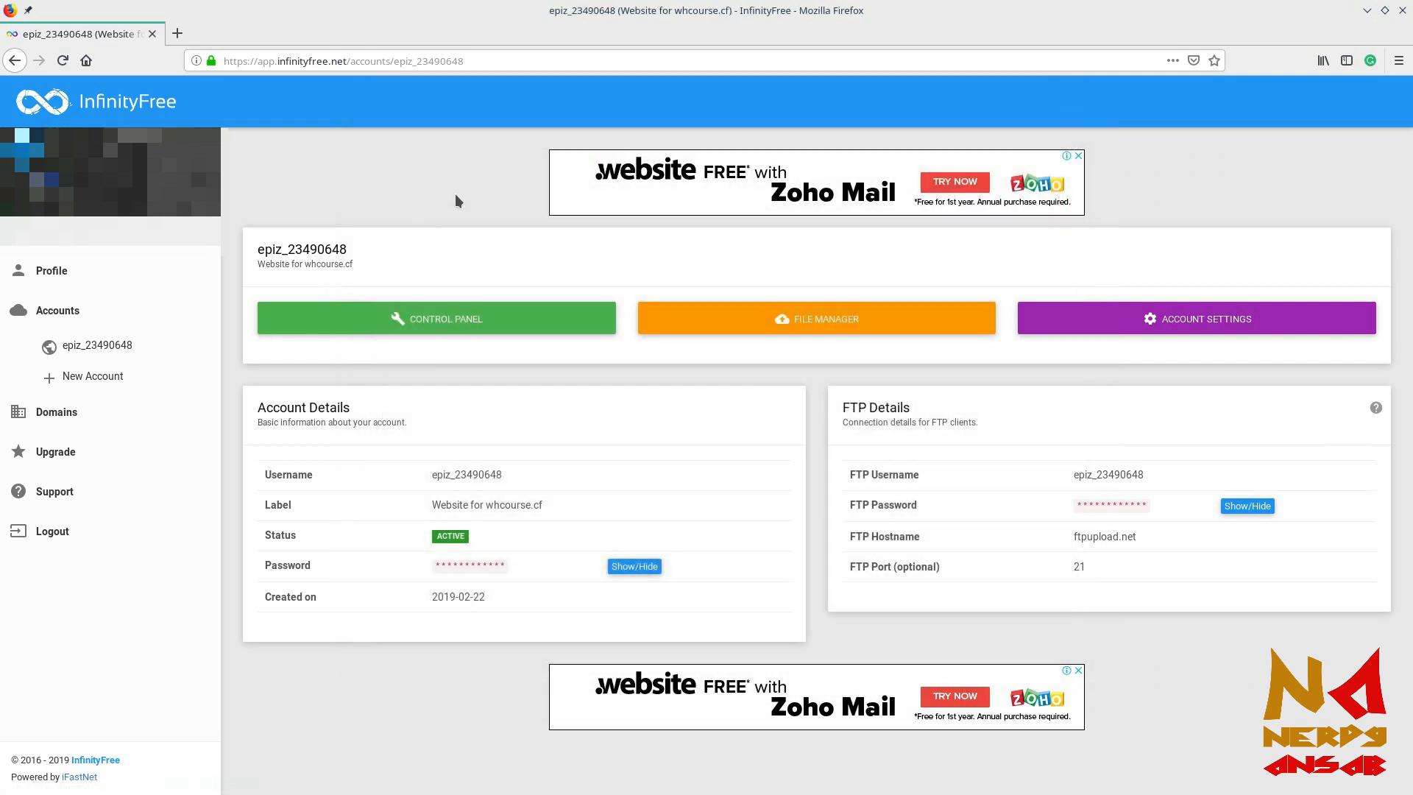
# Step: Open the hosting account's control panel and find its Domains section with the Sub Domains option
pyautogui.click(429, 322)
pyautogui.click(274, 33)
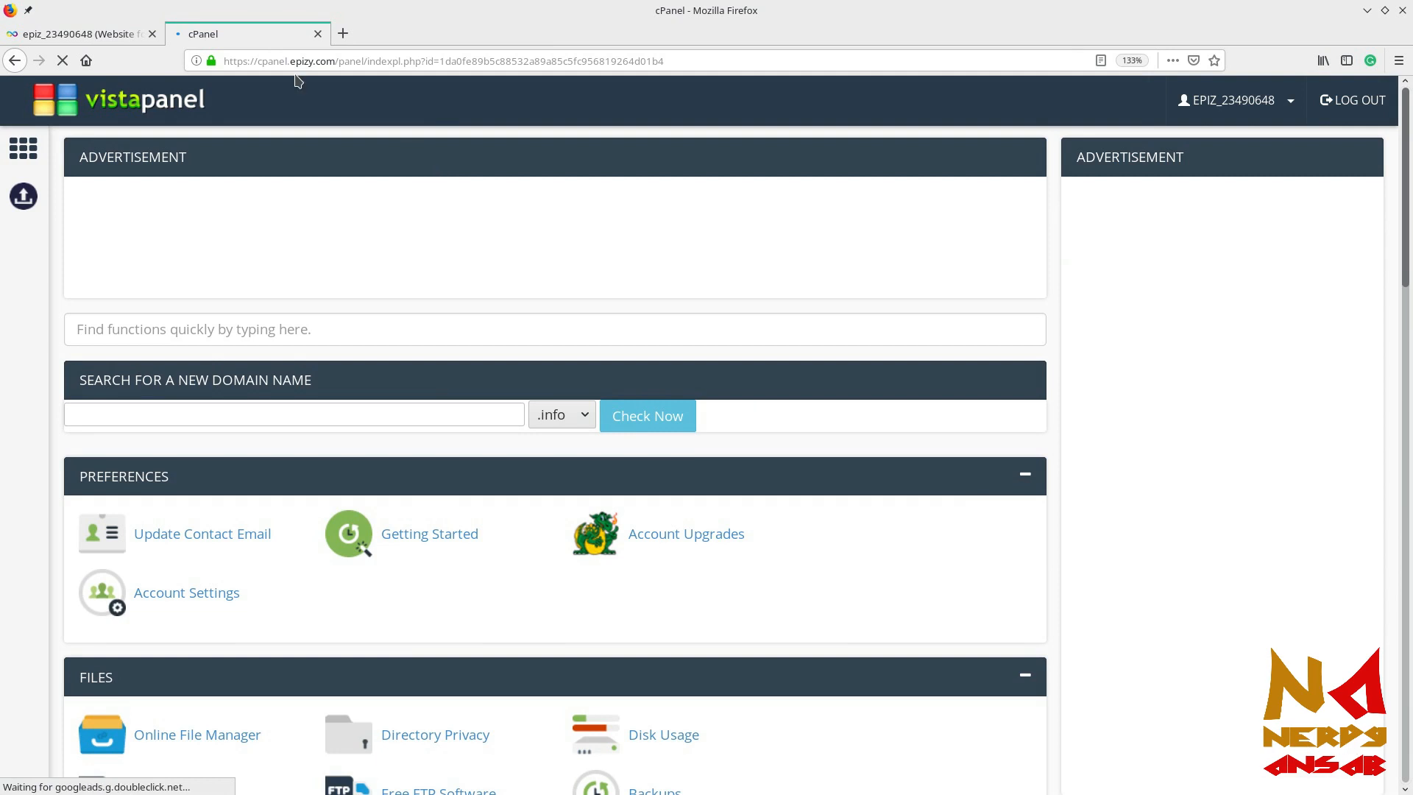
pyautogui.scroll(-5, 377, 182)
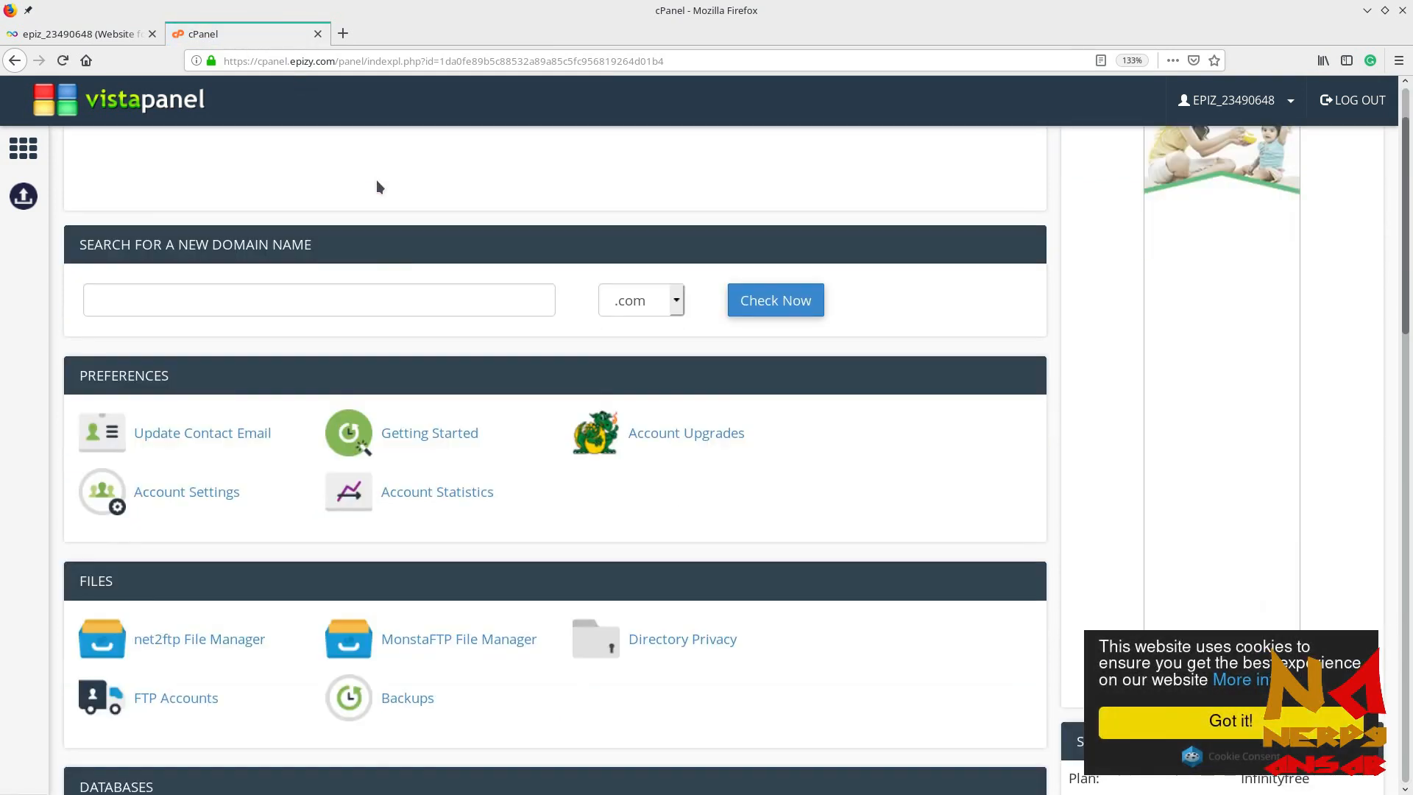
pyautogui.scroll(-5, 376, 184)
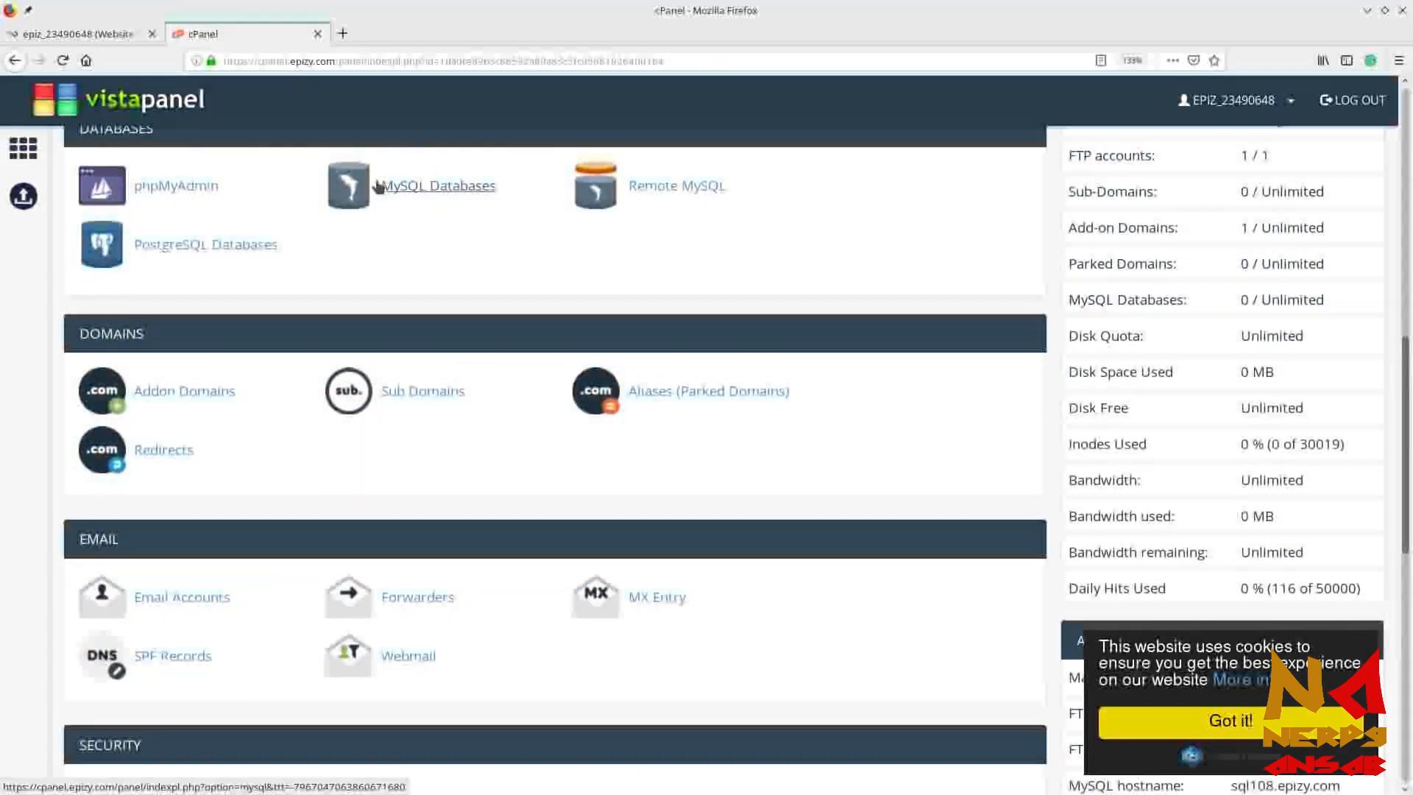
pyautogui.scroll(-1, 376, 185)
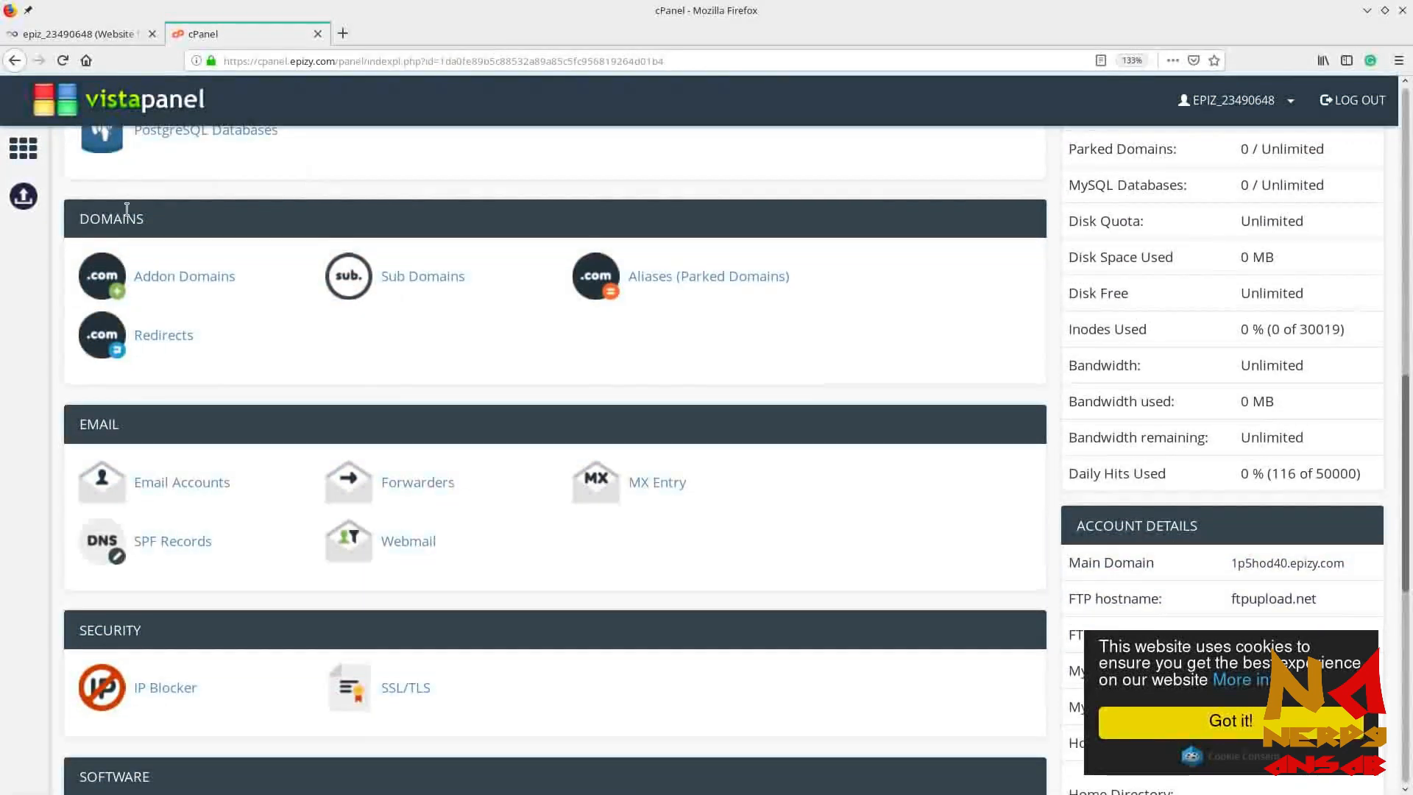
pyautogui.click(89, 35)
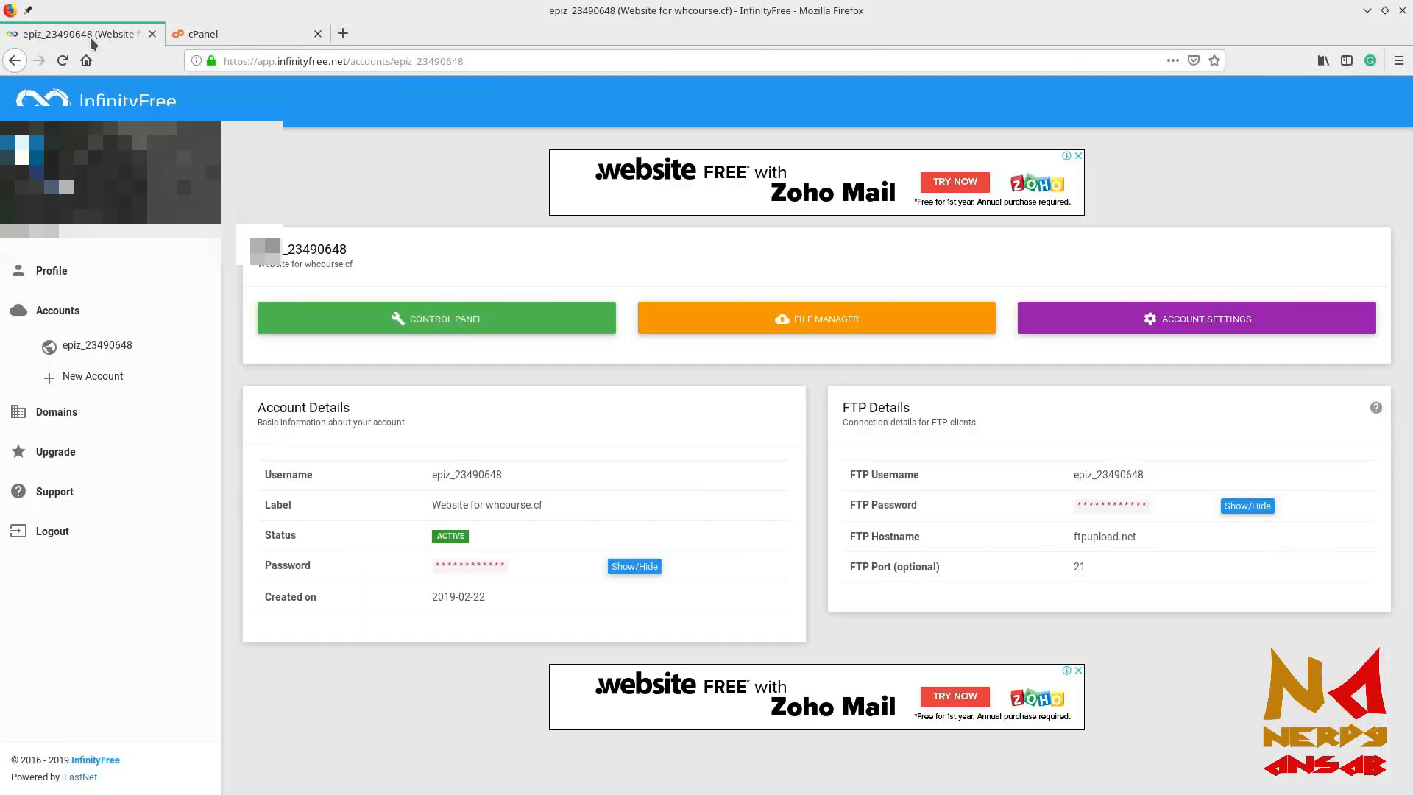
pyautogui.click(211, 34)
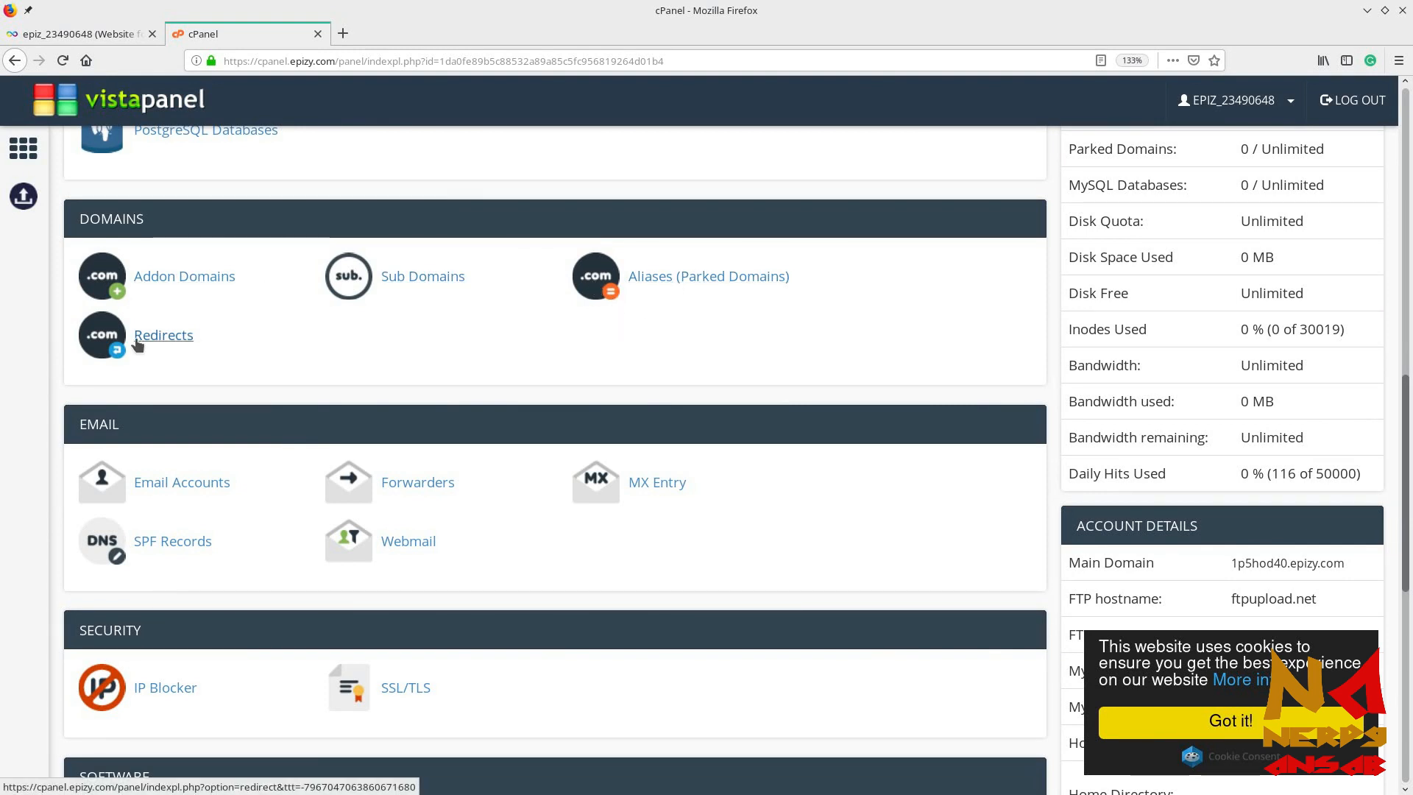
# Step: Open the control panel's Sub Domains page in a new tab and go to its subdomain creation form
pyautogui.middleClick(414, 278)
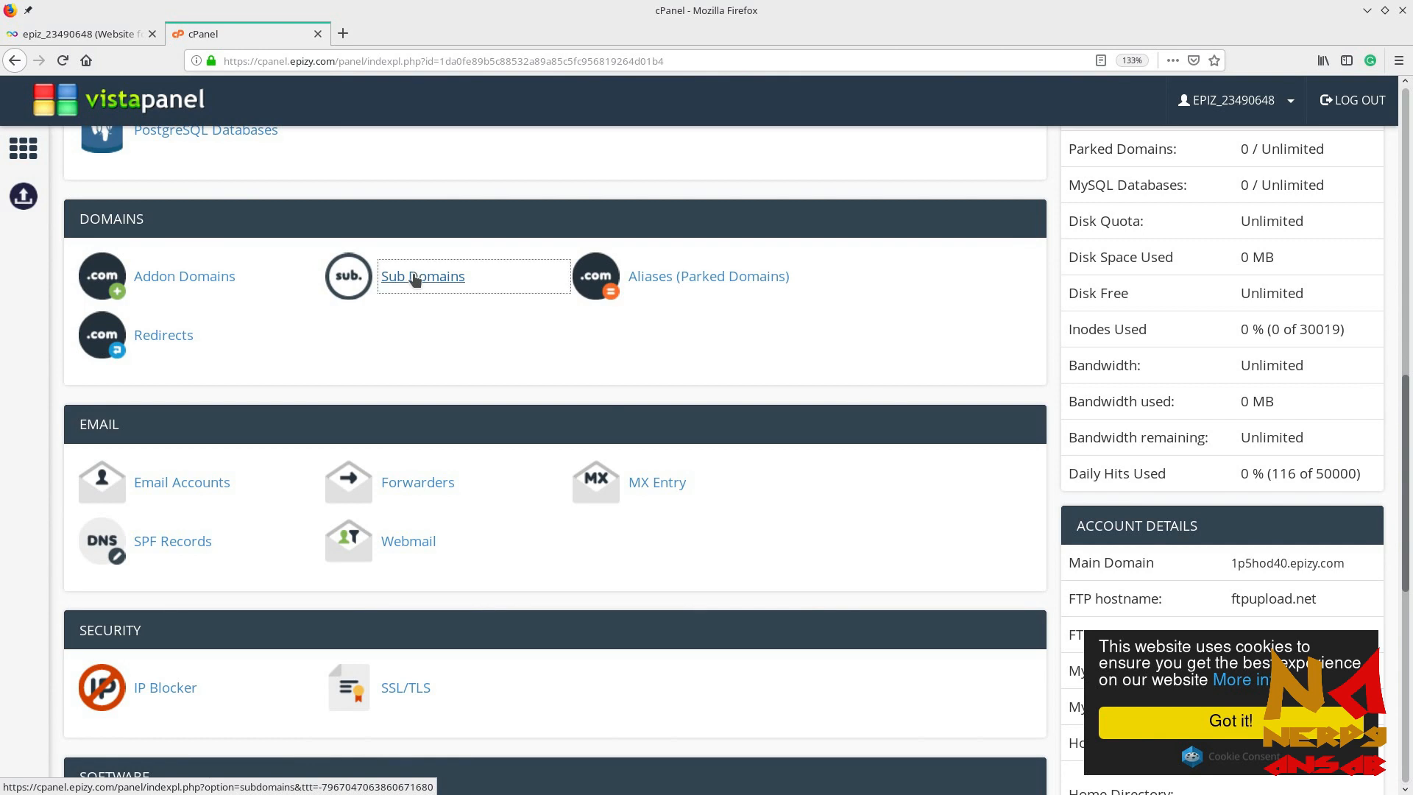
pyautogui.click(416, 36)
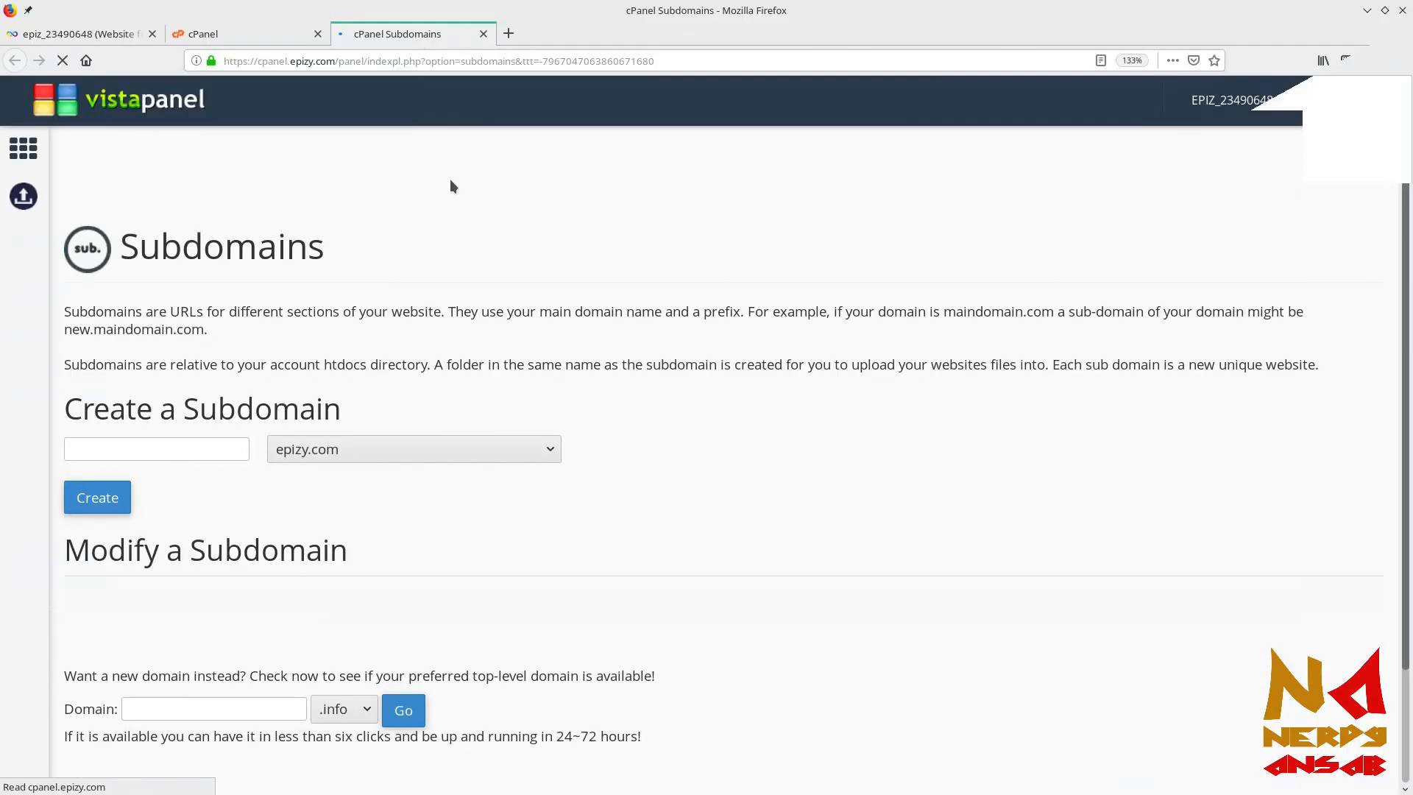
pyautogui.scroll(-1, 633, 302)
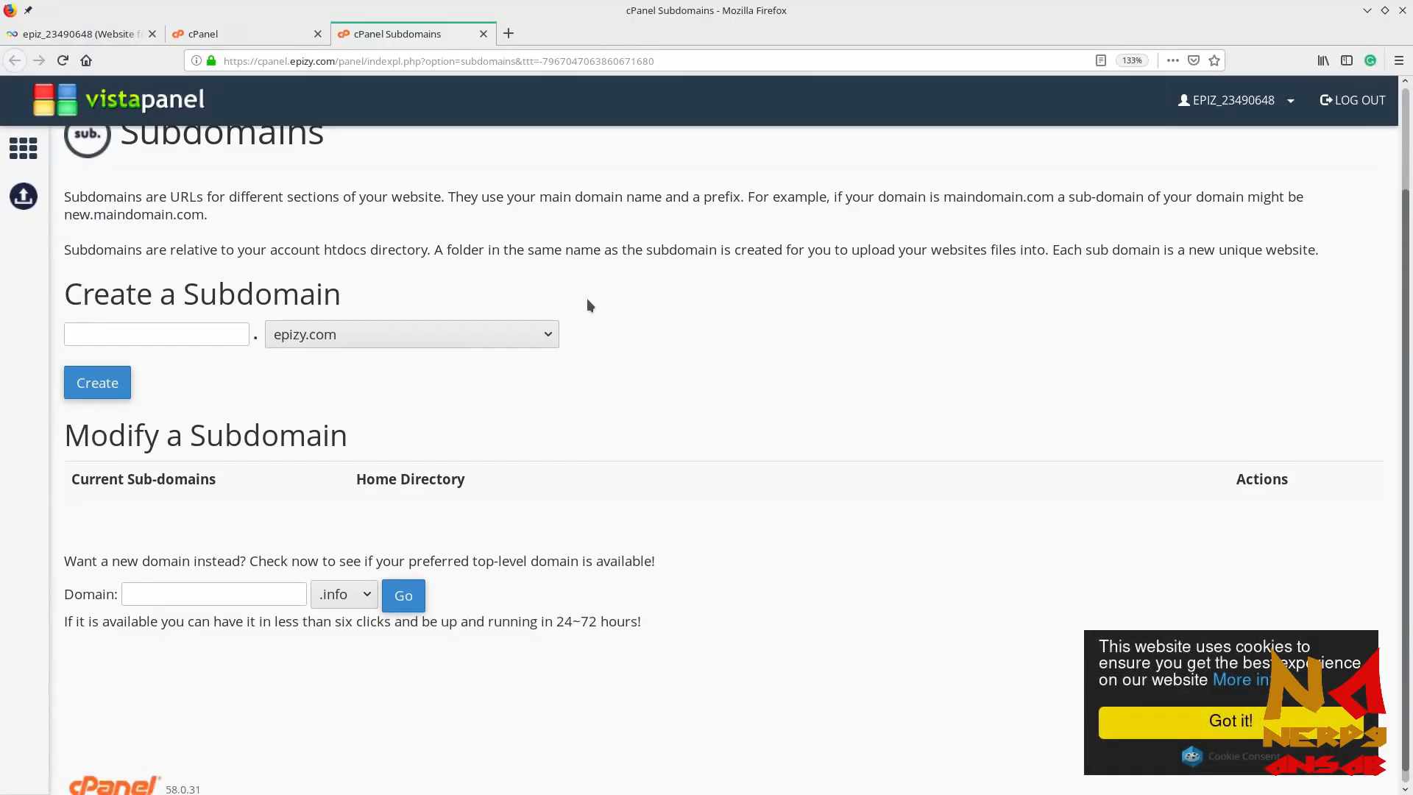
# Step: Create a subdomain named blog under the whcourse.cf domain
pyautogui.click(188, 340)
pyautogui.write('blog')
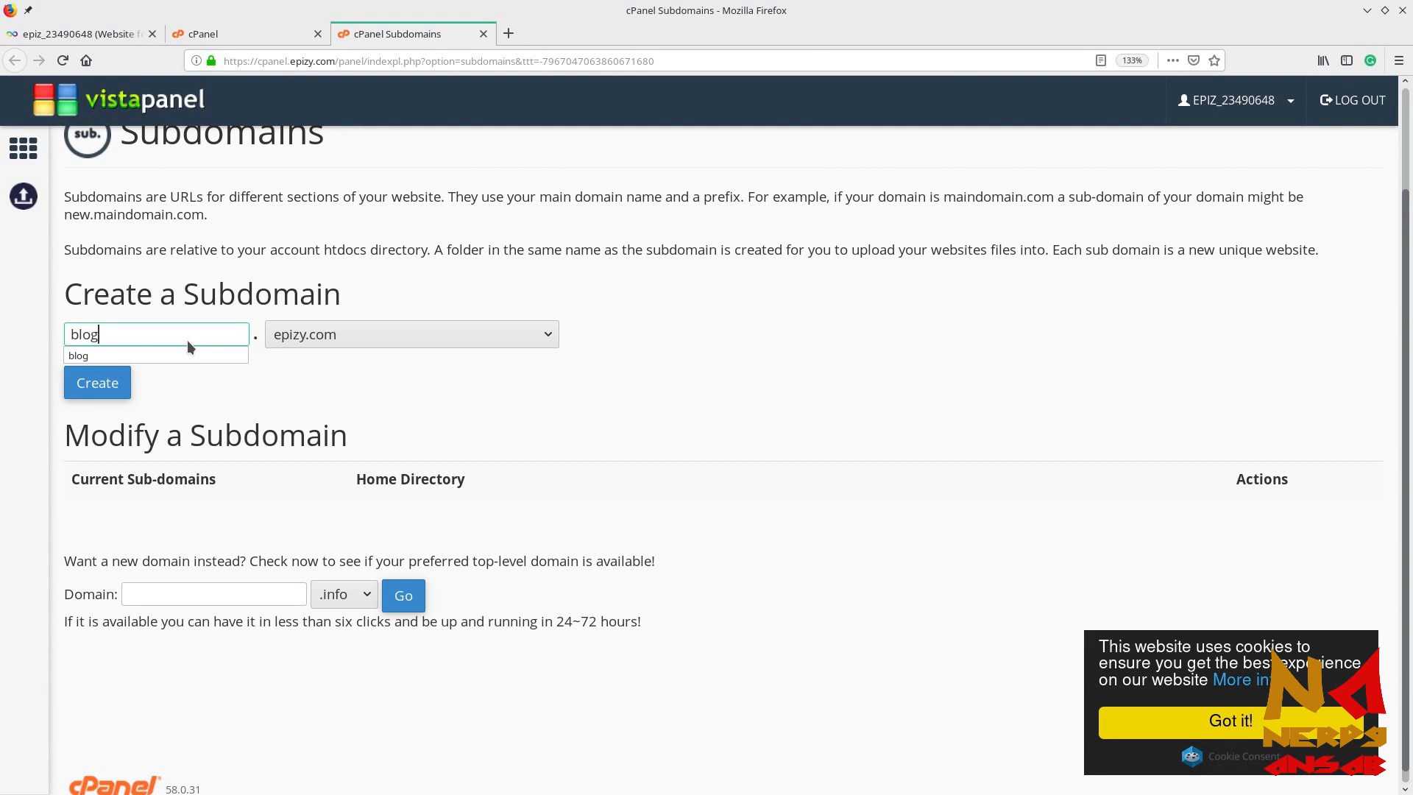
pyautogui.click(193, 350)
pyautogui.click(359, 334)
pyautogui.scroll(-4, 354, 400)
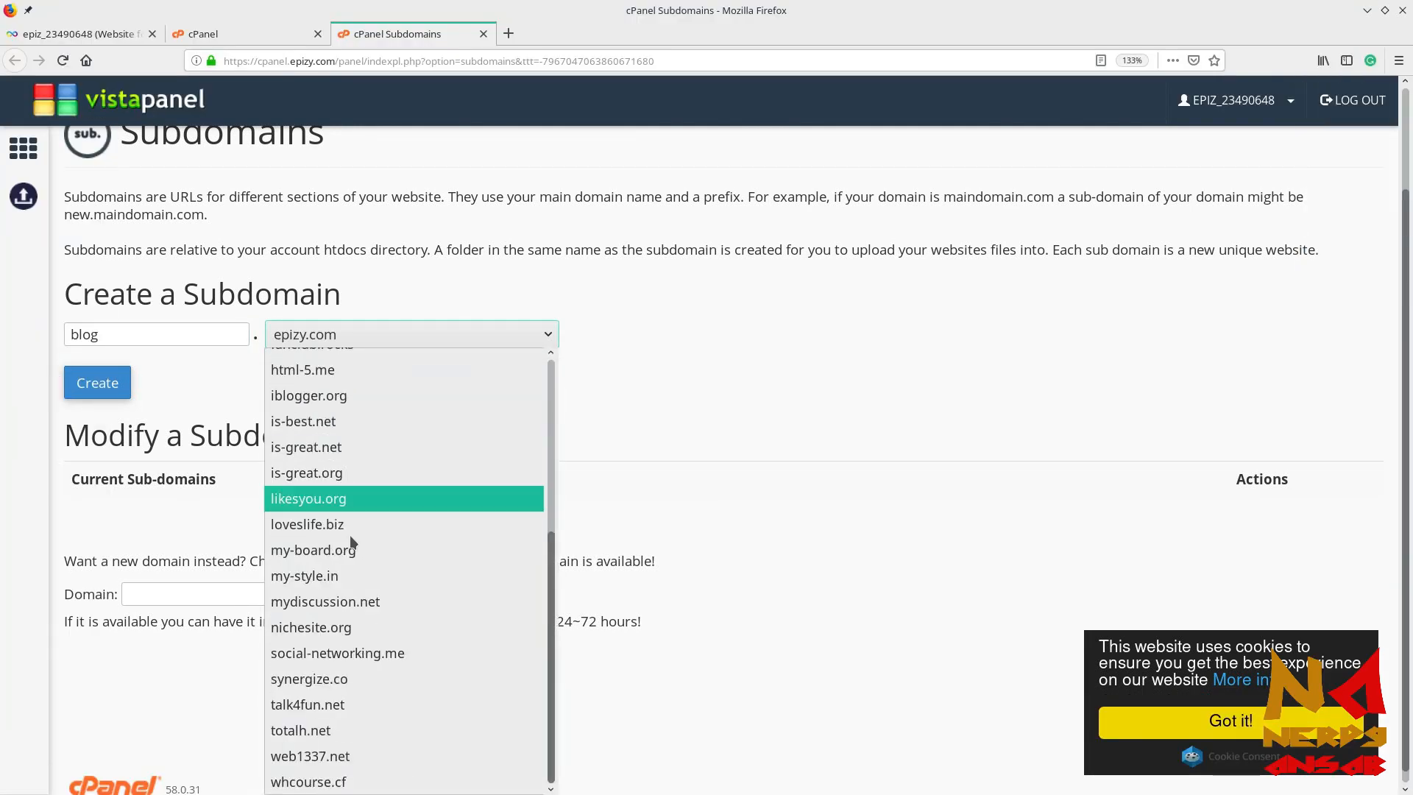
pyautogui.click(330, 785)
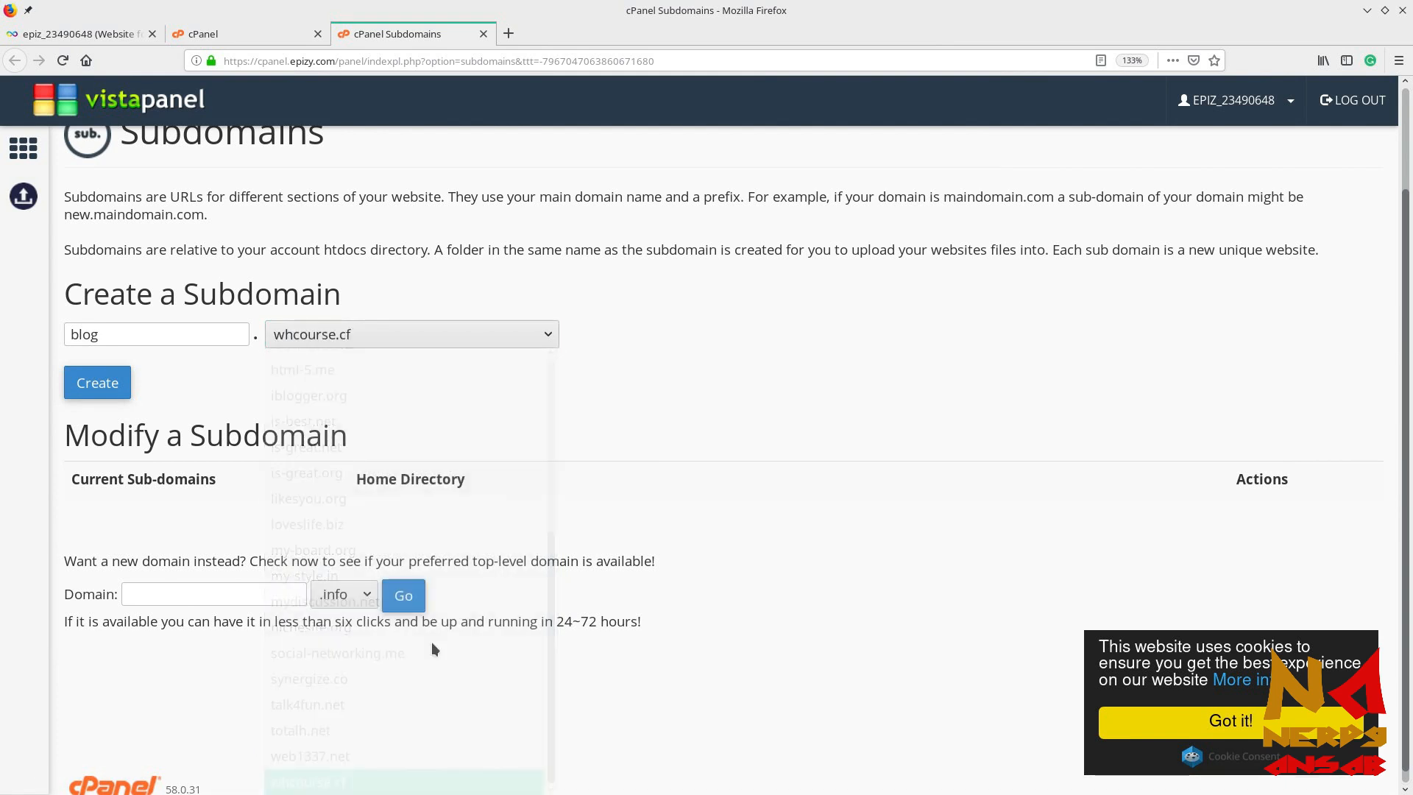
pyautogui.hotkey('ctrl', '+')
pyautogui.hotkey('ctrl', '+')
pyautogui.scroll(-3, 770, 353)
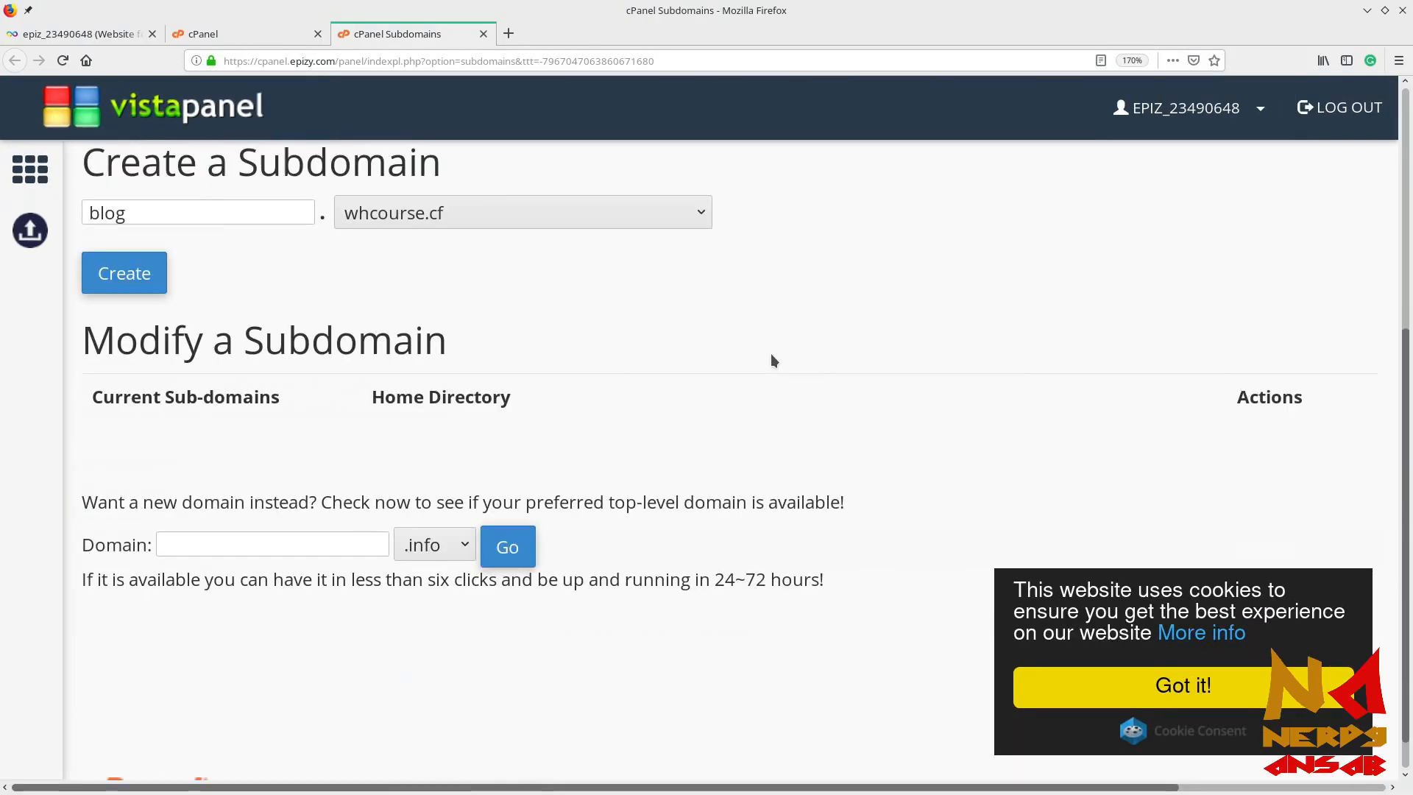
pyautogui.scroll(4, 413, 268)
pyautogui.click(117, 540)
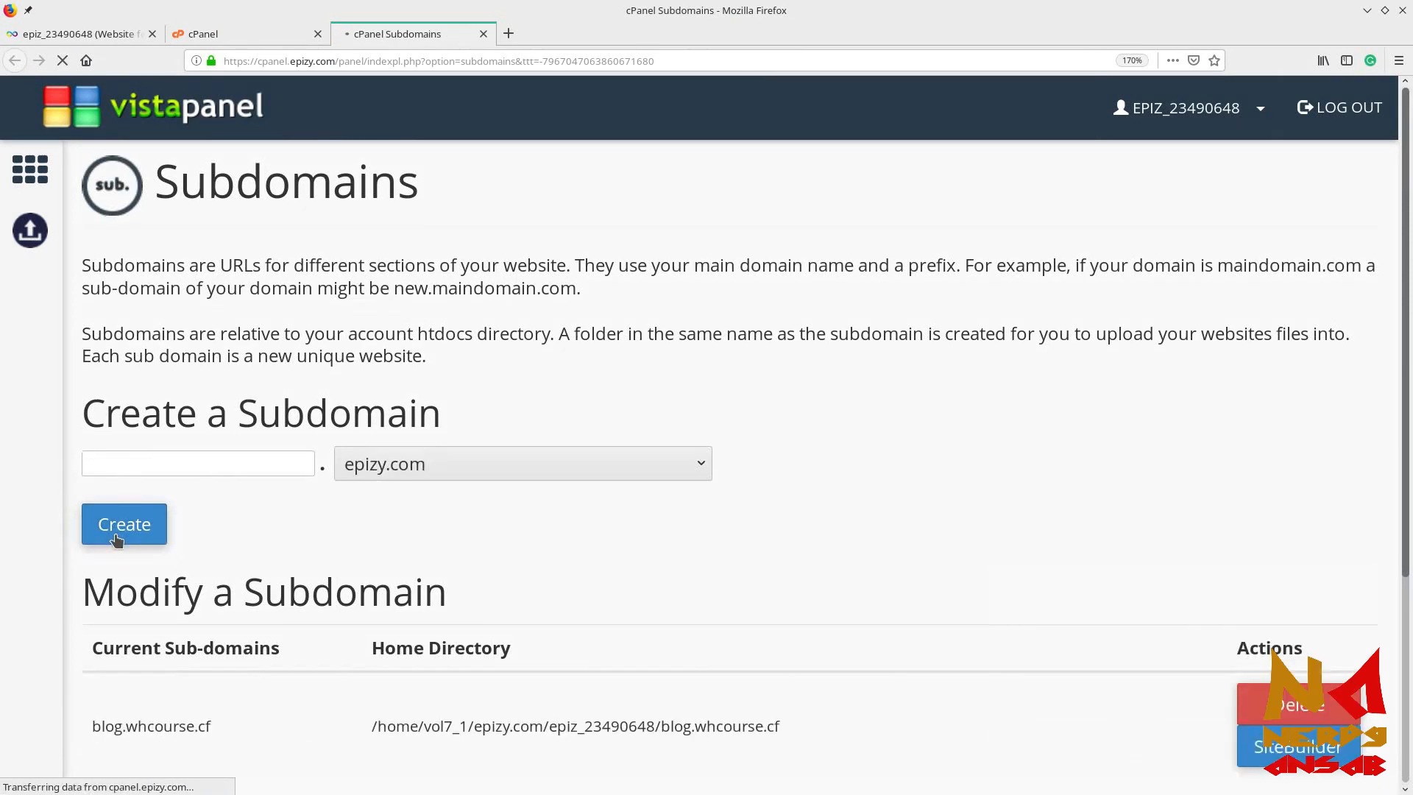
# Step: Visit blog.whcourse.cf from the list of current subdomains and check its directory listing
pyautogui.scroll(-2, 421, 523)
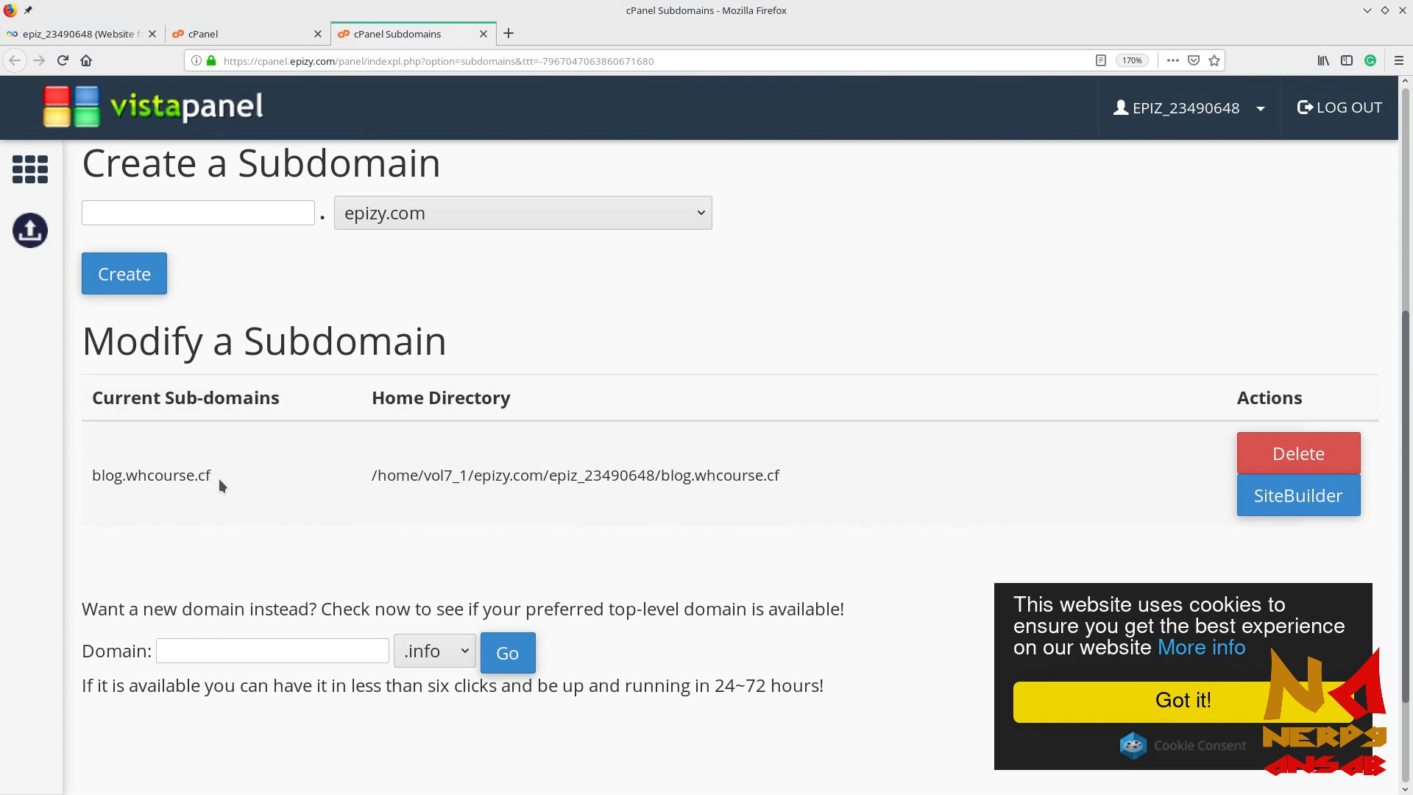
pyautogui.moveTo(209, 471); pyautogui.dragTo(91, 469)
pyautogui.rightClick(127, 473)
pyautogui.click(147, 484)
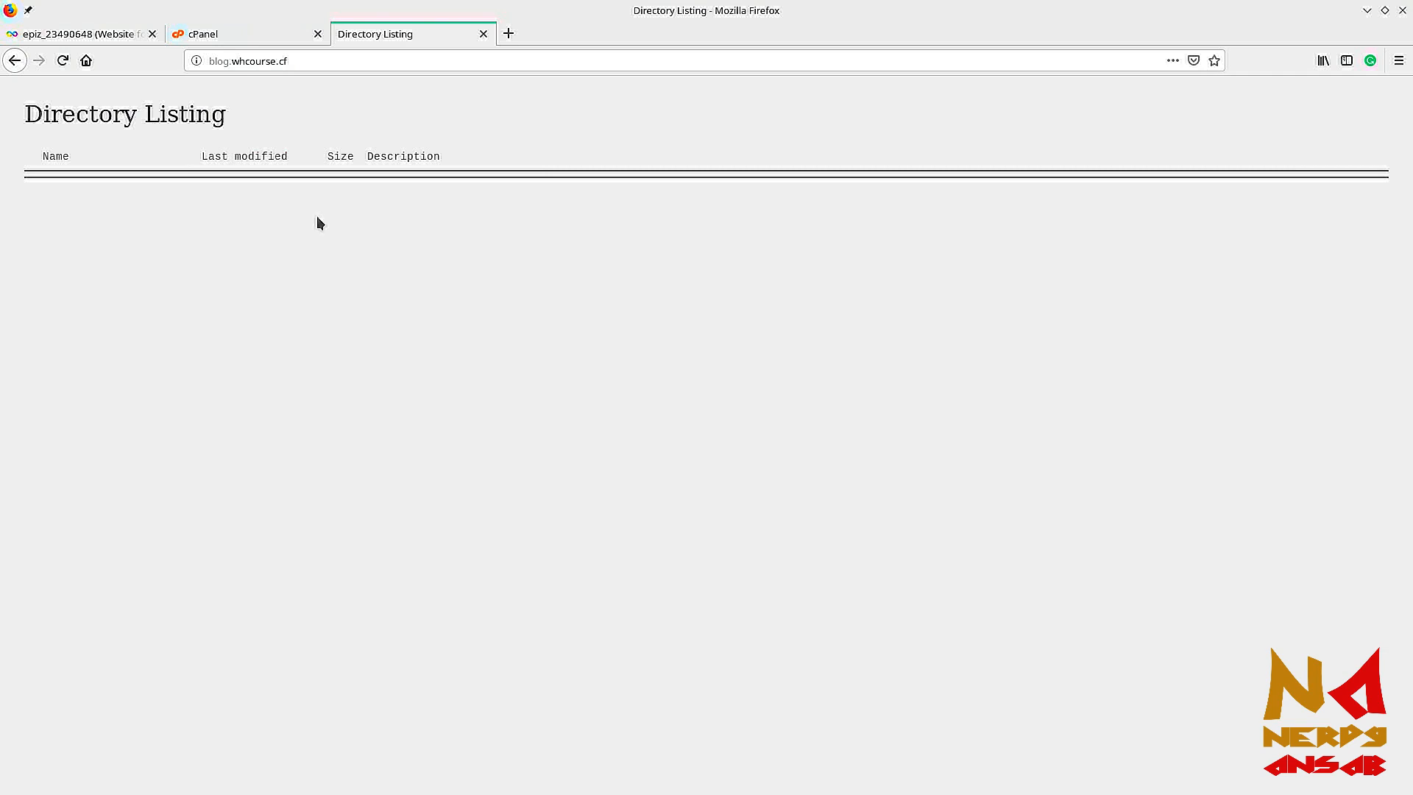
pyautogui.click(266, 37)
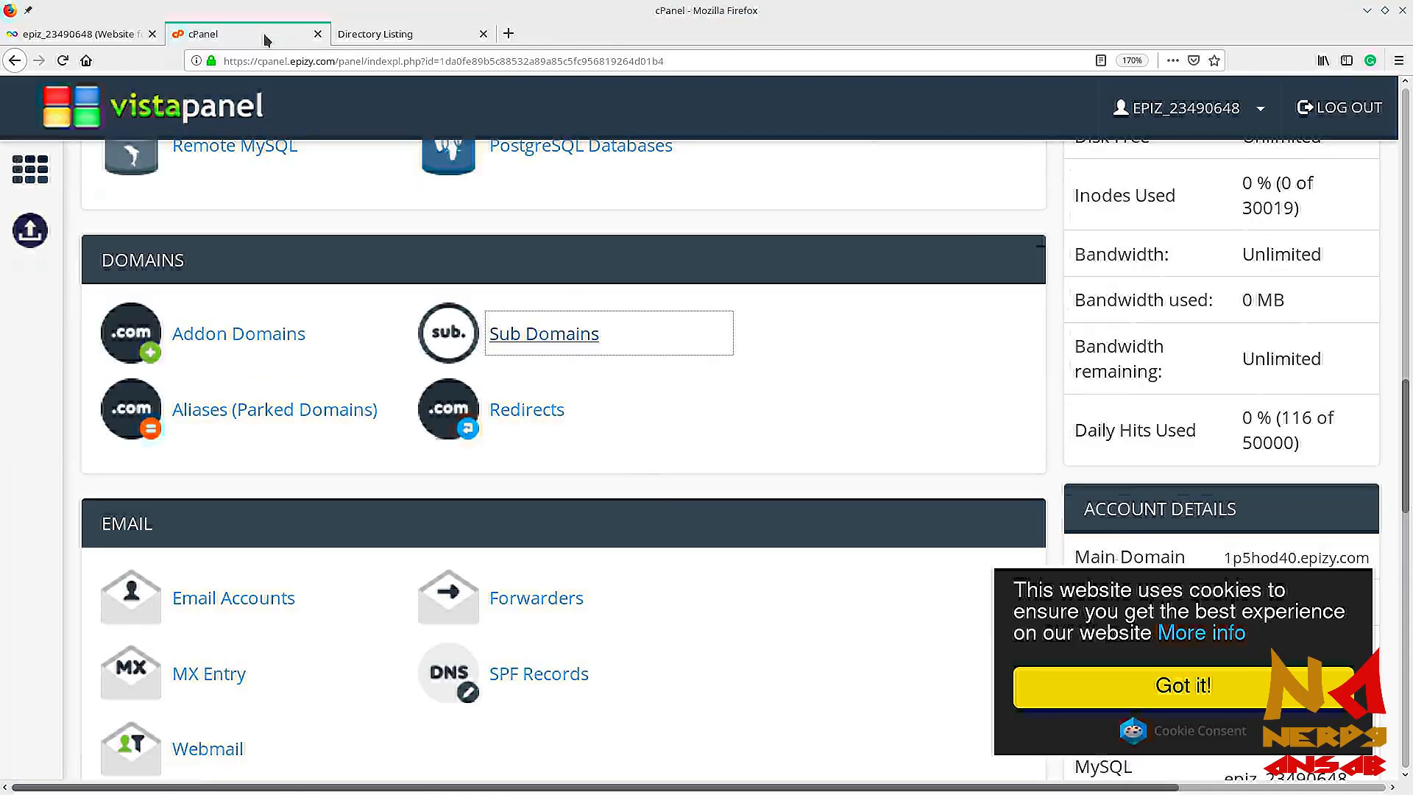
pyautogui.click(386, 34)
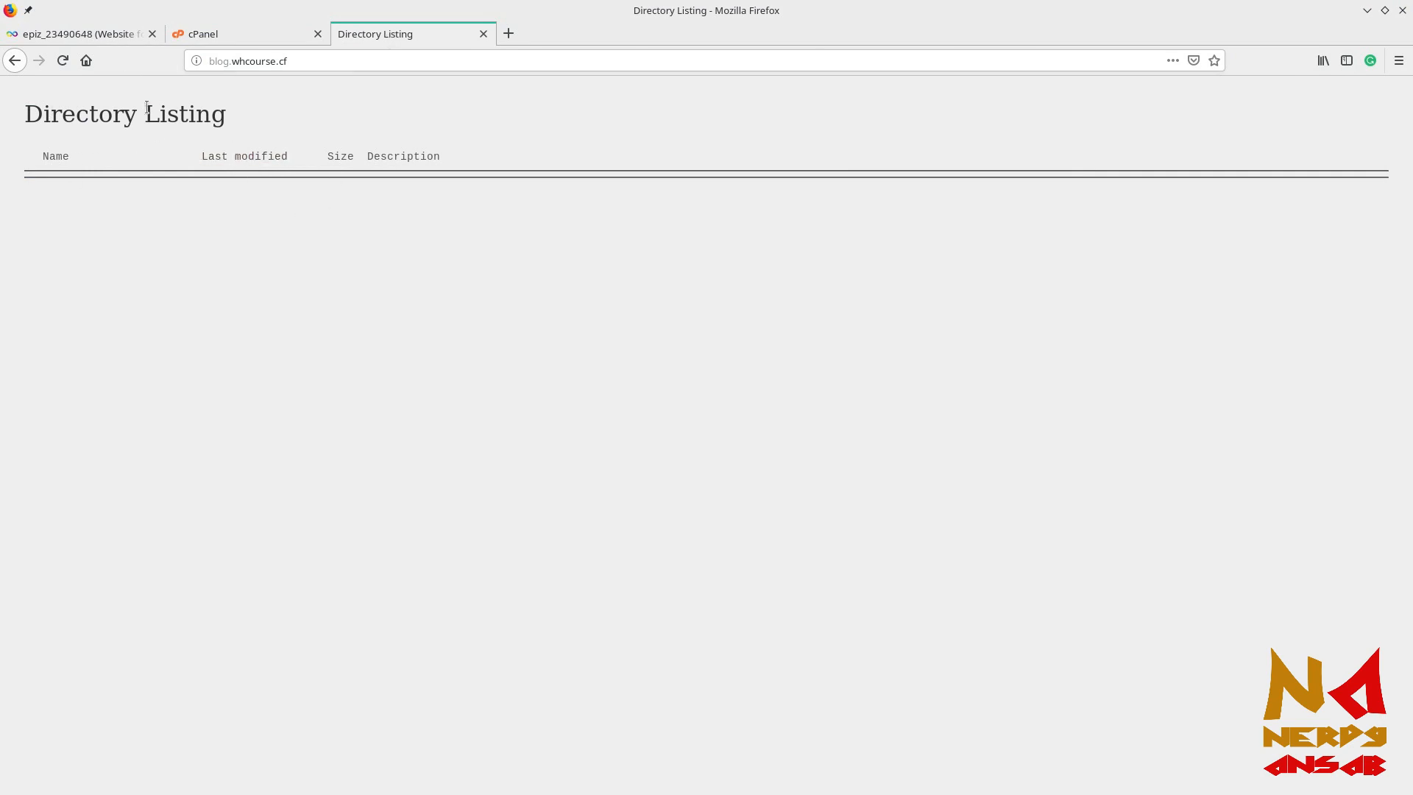
# Step: Open the net2ftp File Manager from the control panel and close the Directory Listing tab
pyautogui.click(226, 34)
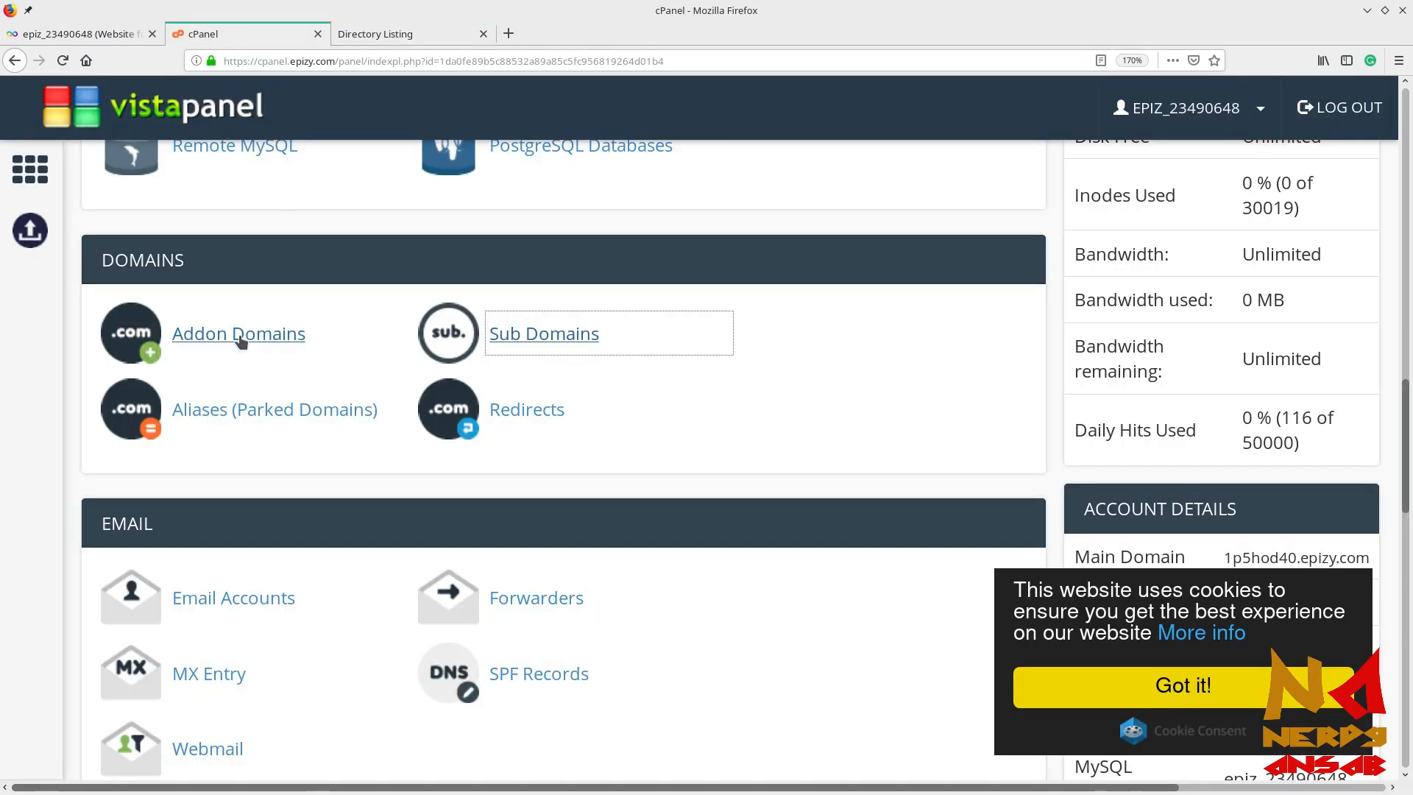
pyautogui.scroll(5, 241, 341)
pyautogui.scroll(3, 241, 340)
pyautogui.scroll(-1, 243, 341)
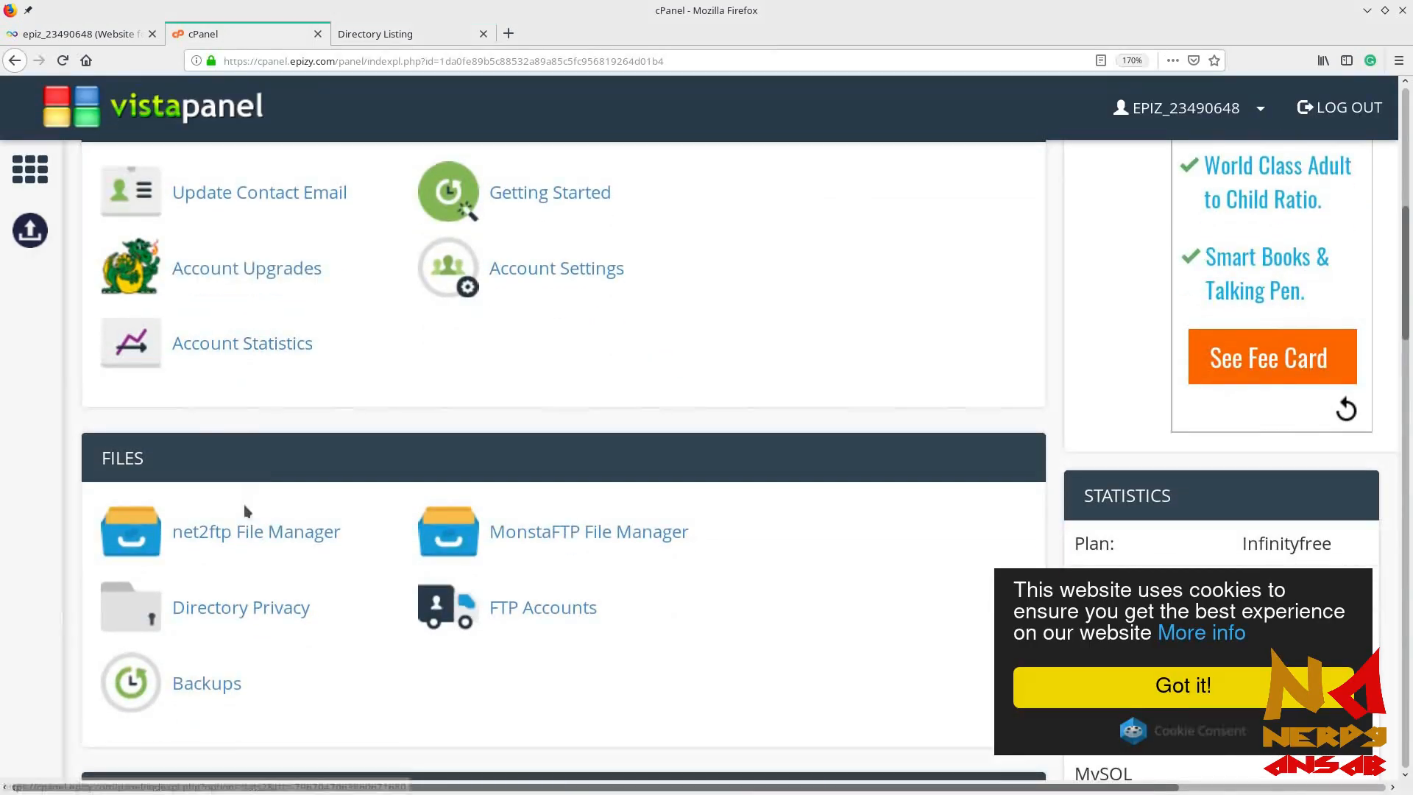
pyautogui.click(243, 538)
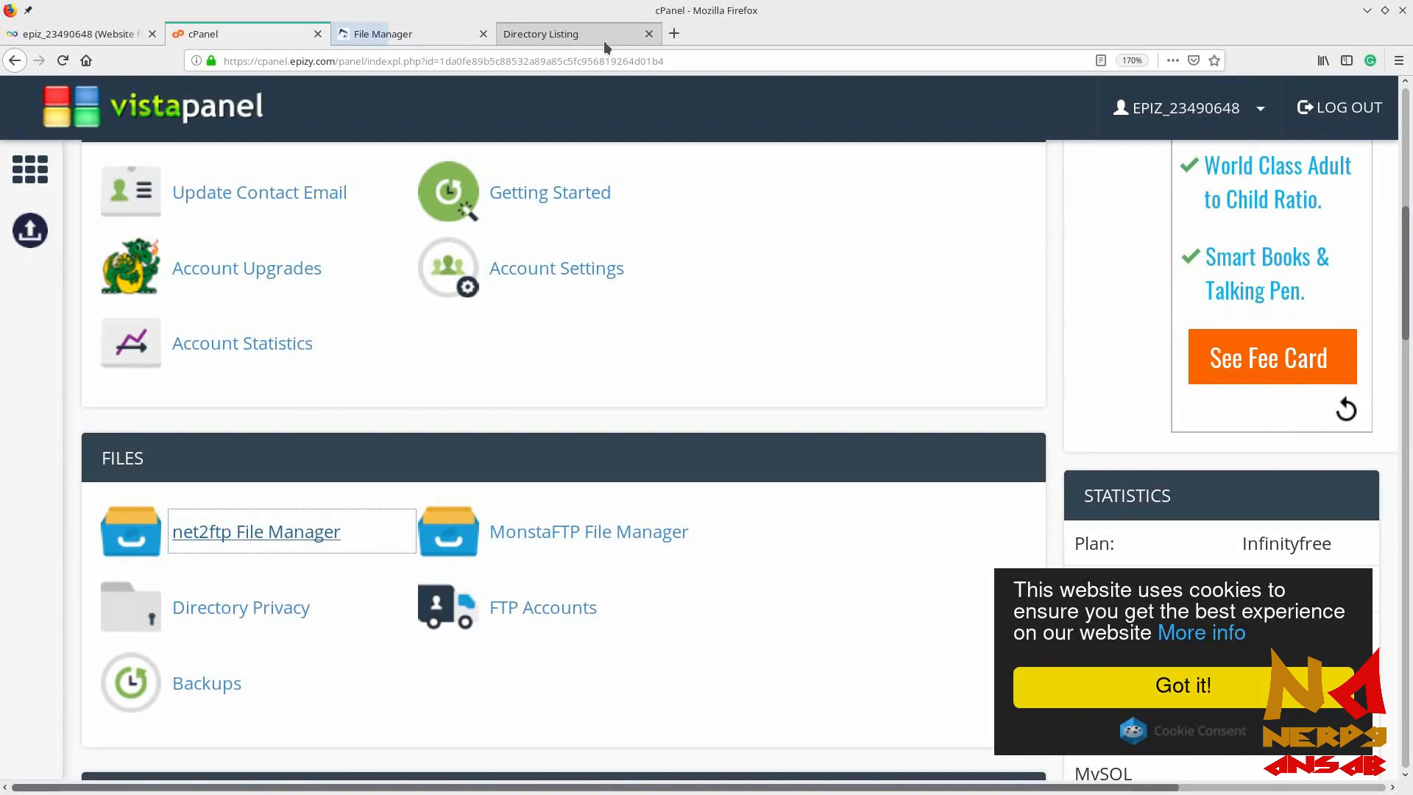
pyautogui.click(648, 34)
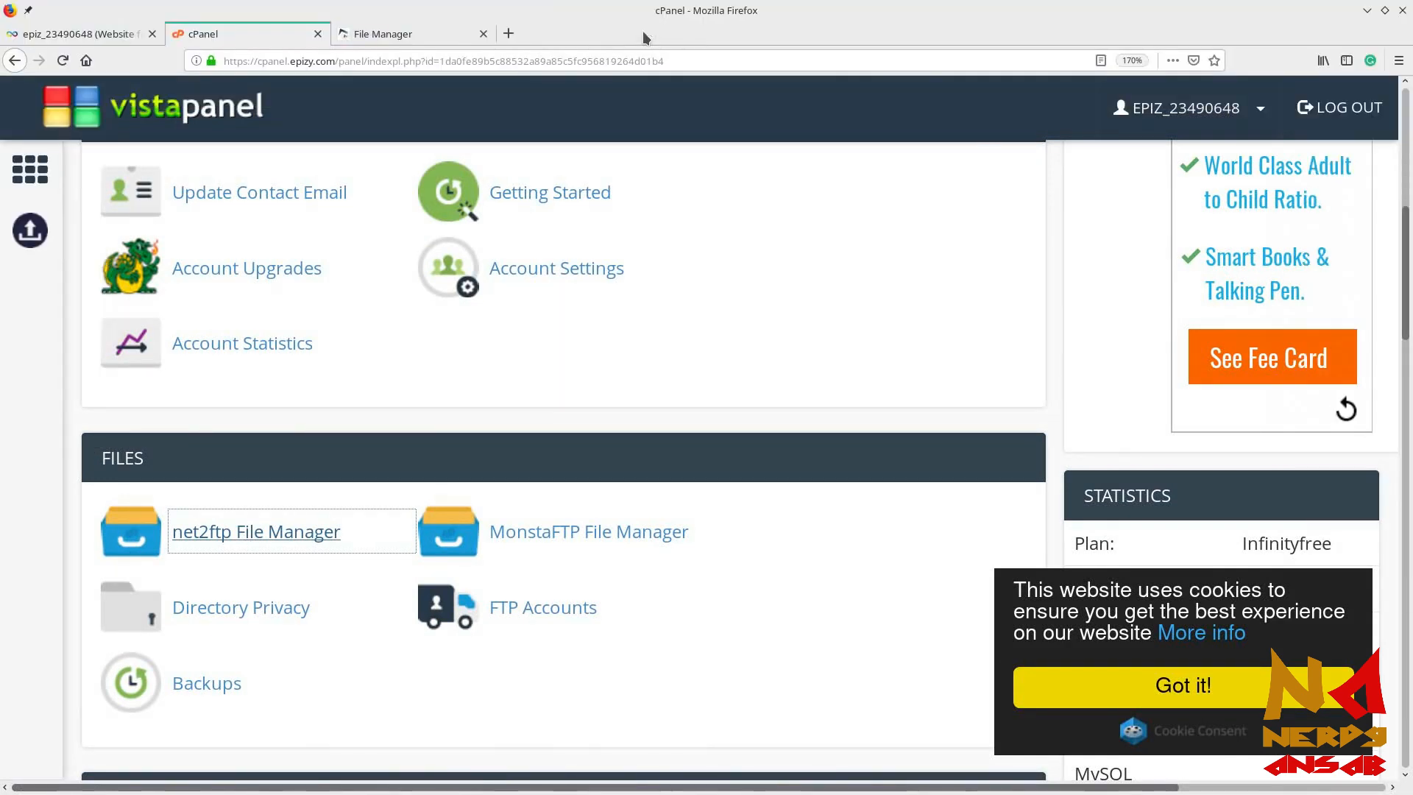
pyautogui.click(431, 35)
# Step: Look through the main site's htdocs folder and return to the account's root directory
pyautogui.click(140, 509)
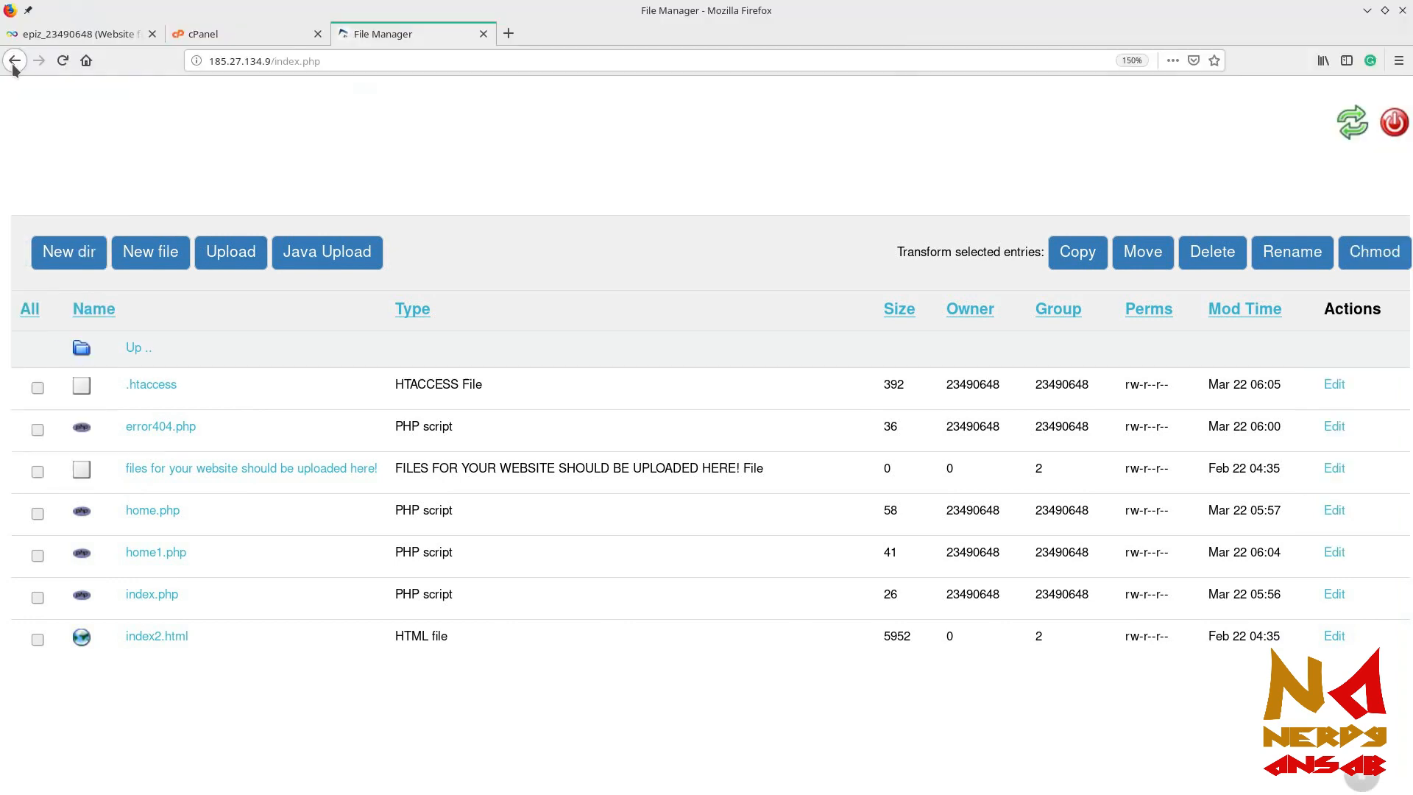
pyautogui.click(14, 64)
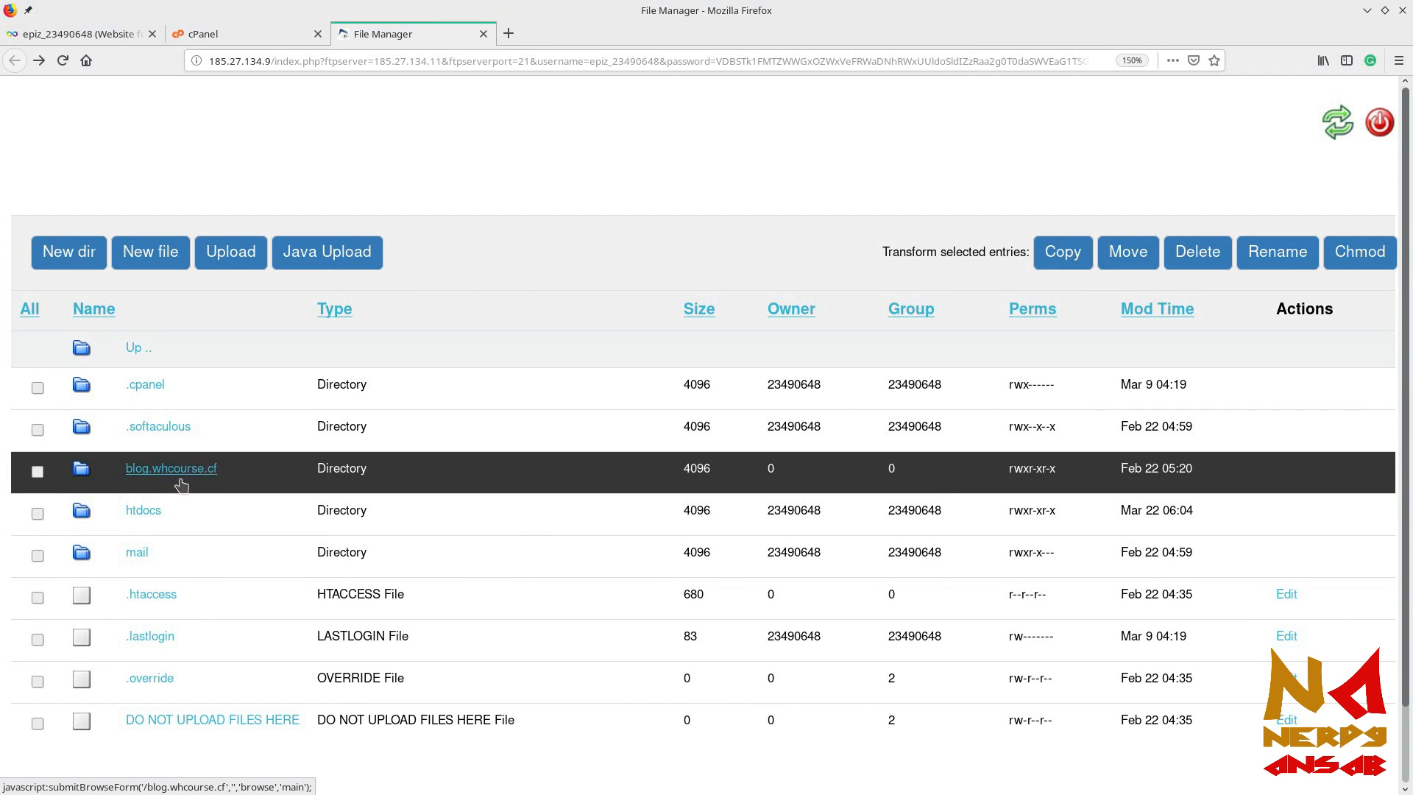
pyautogui.click(158, 515)
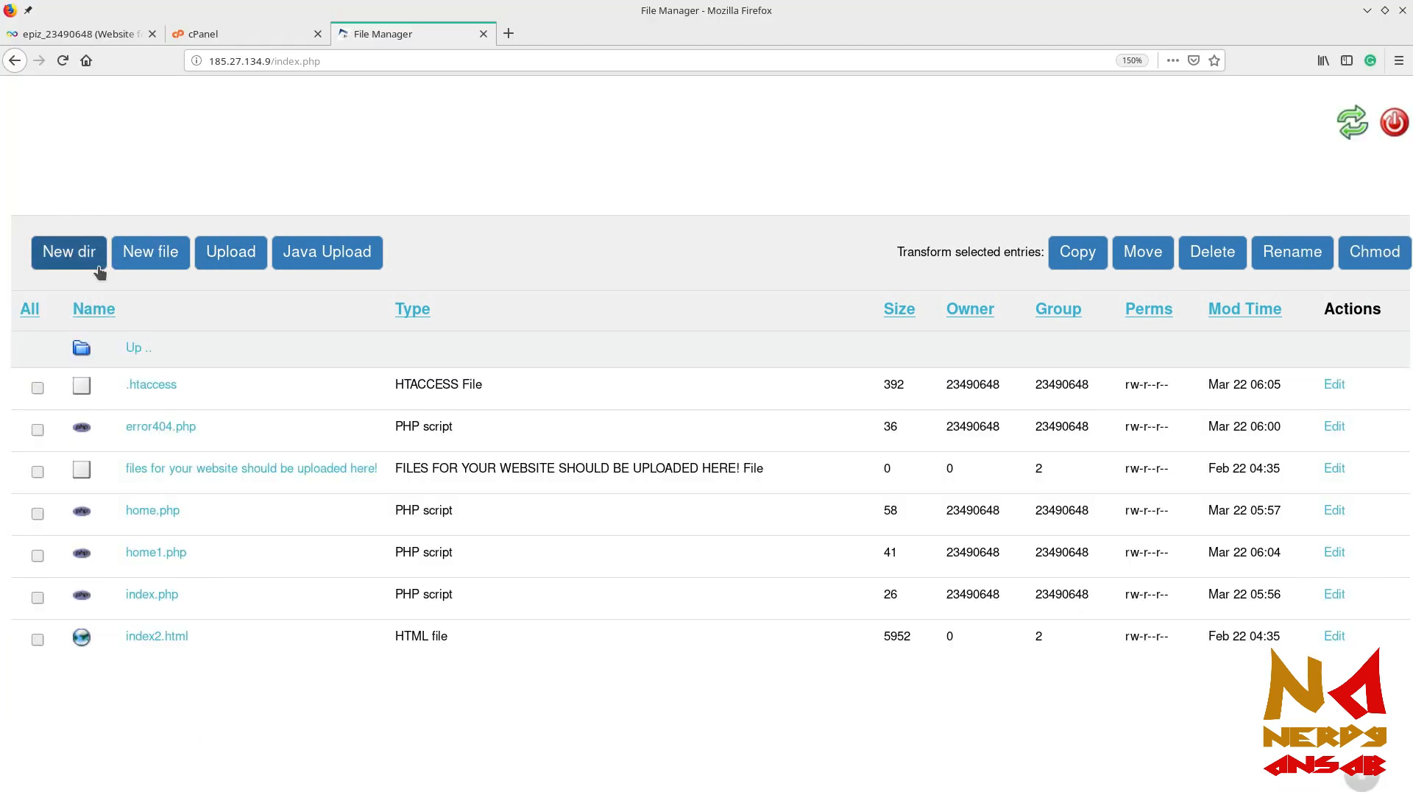
pyautogui.click(140, 356)
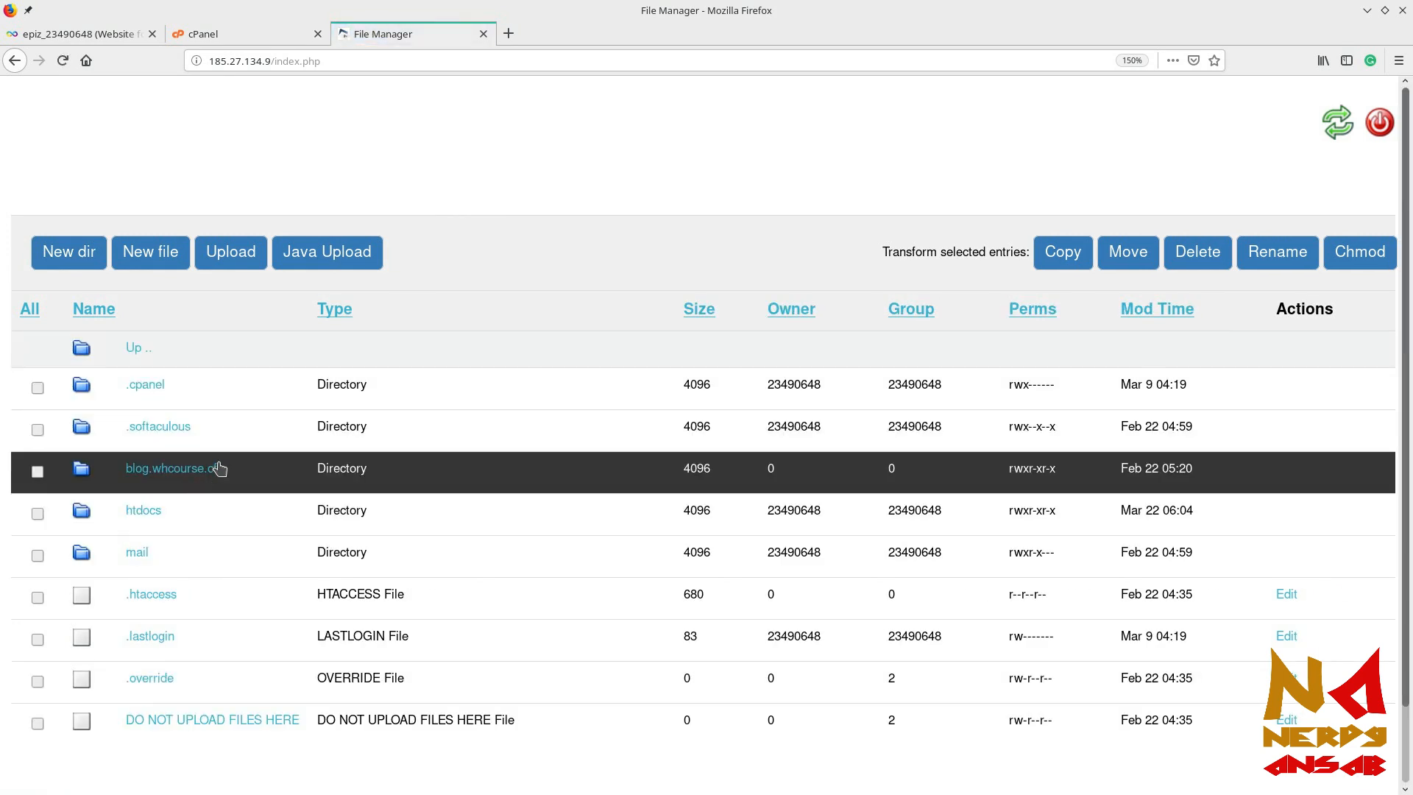
# Step: Start a new file named index.php in the htdocs folder inside blog.whcourse.cf
pyautogui.click(203, 469)
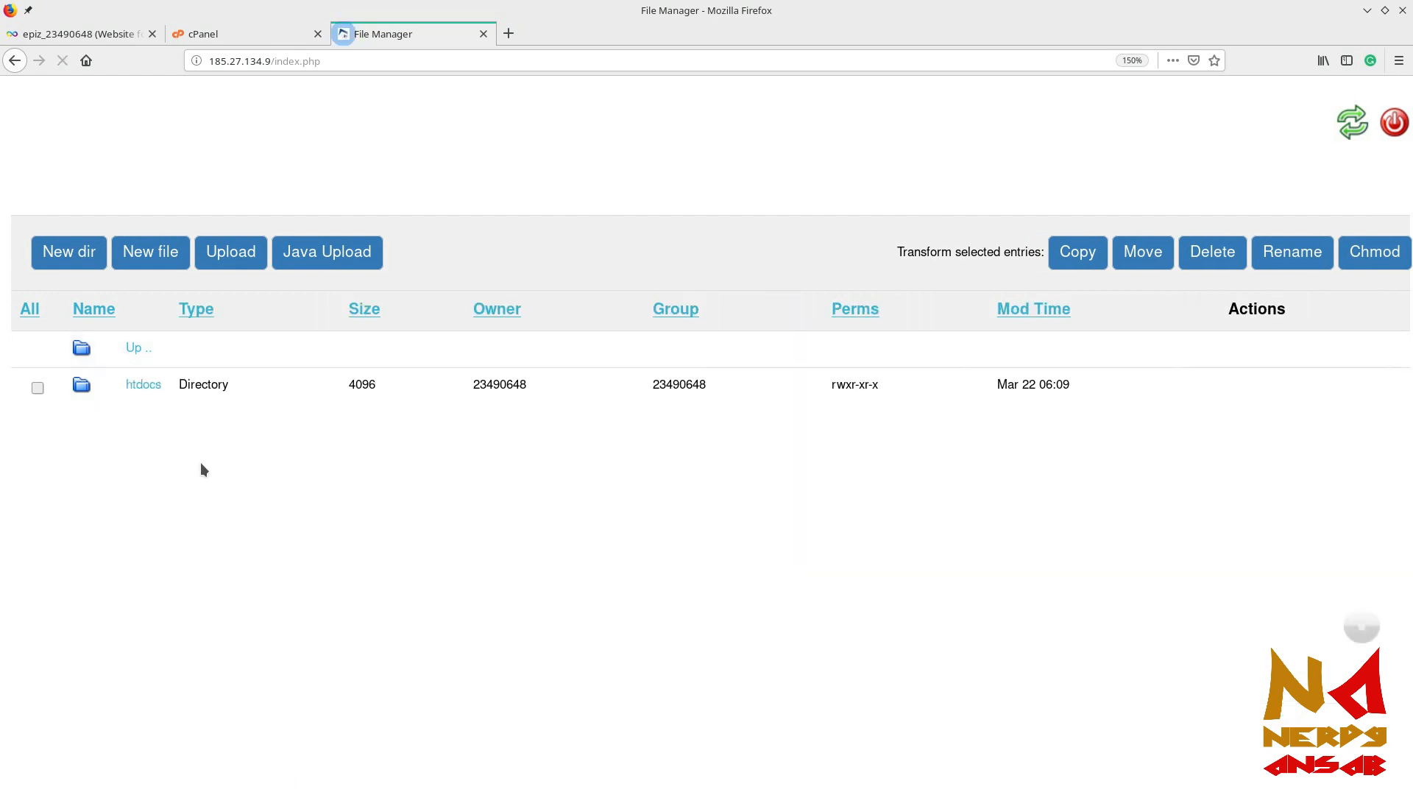
pyautogui.click(144, 384)
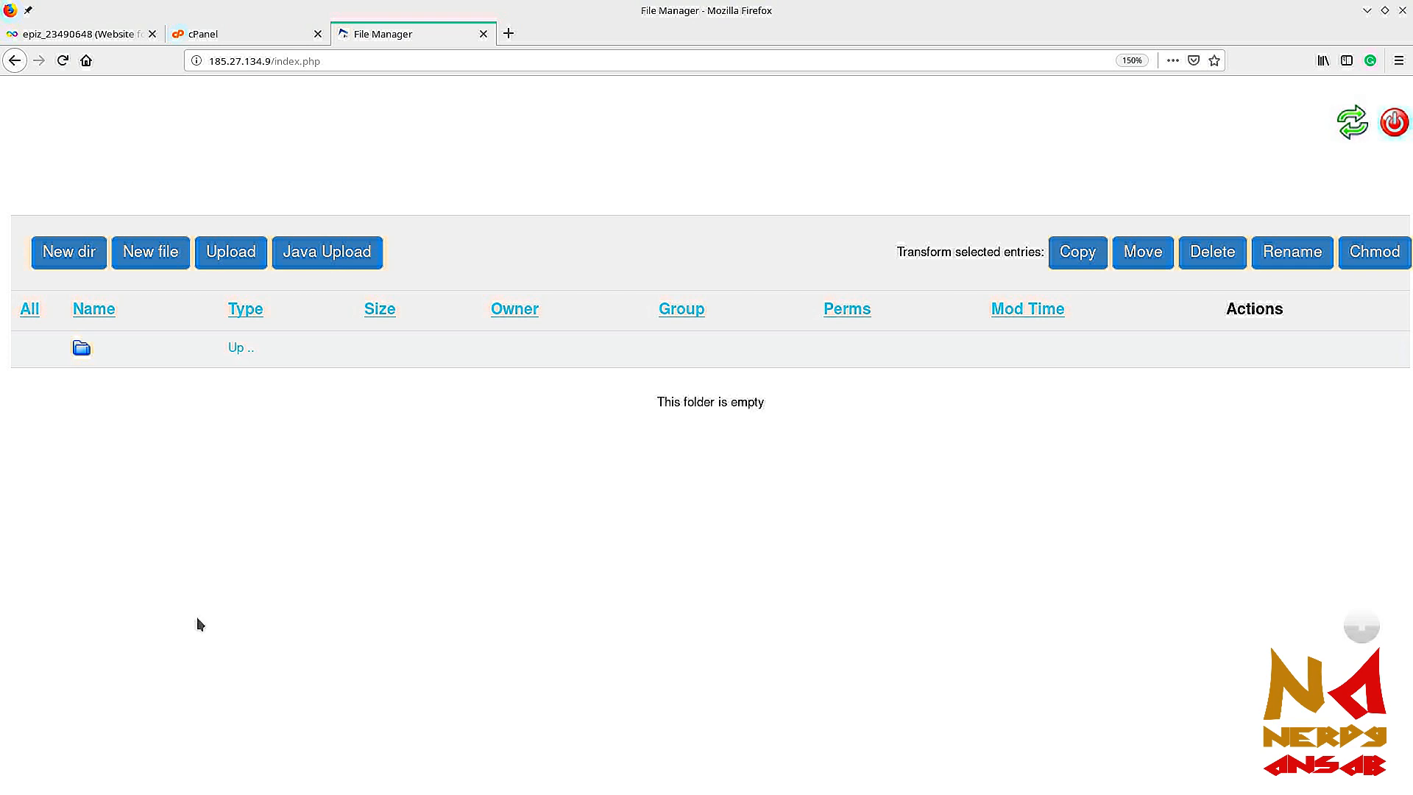
pyautogui.click(144, 251)
pyautogui.click(572, 101)
pyautogui.write('i')
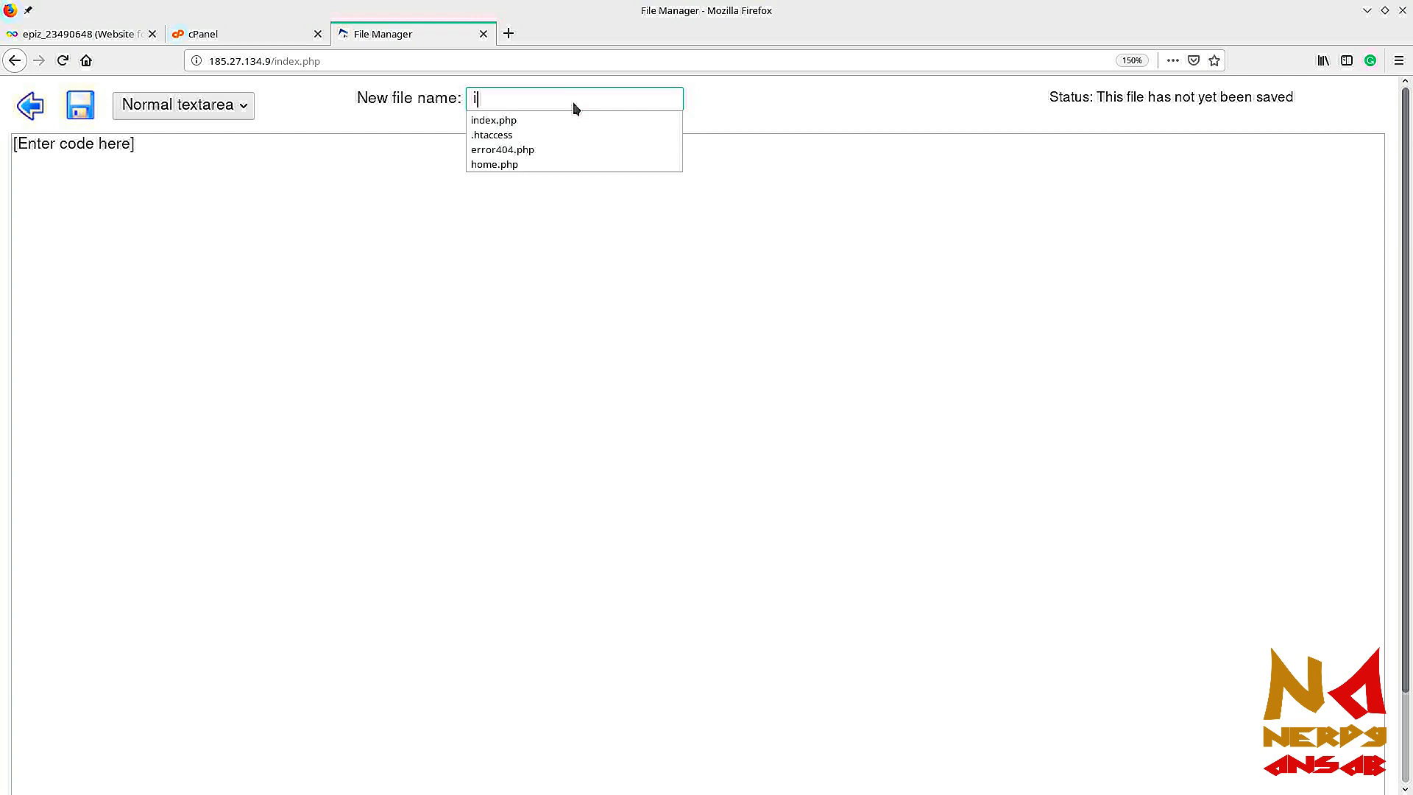
pyautogui.write('ndex.')
pyautogui.press('Down')
pyautogui.press('Return')
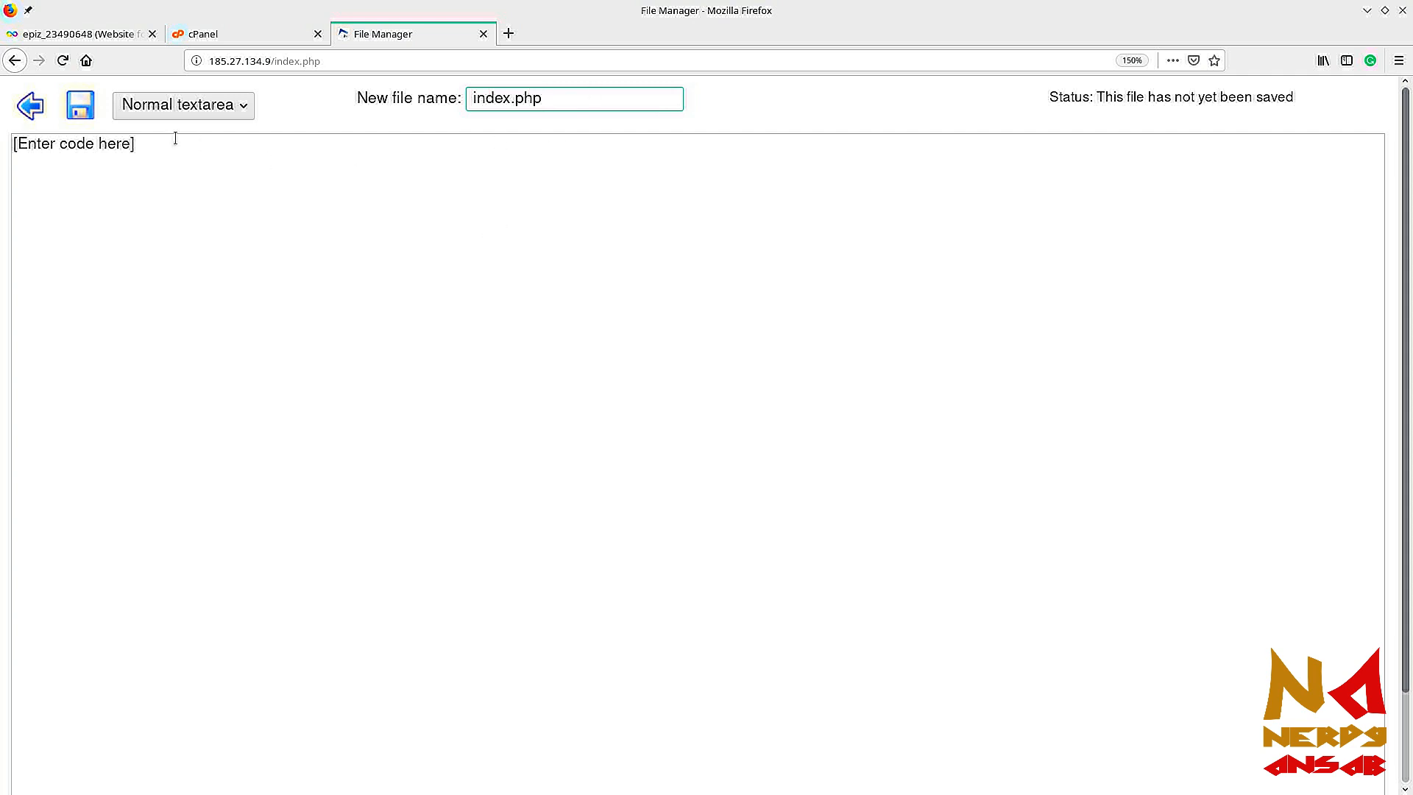
# Step: Replace the placeholder code with "Ya Ya Ya this is my blog" and save the file
pyautogui.click(226, 174)
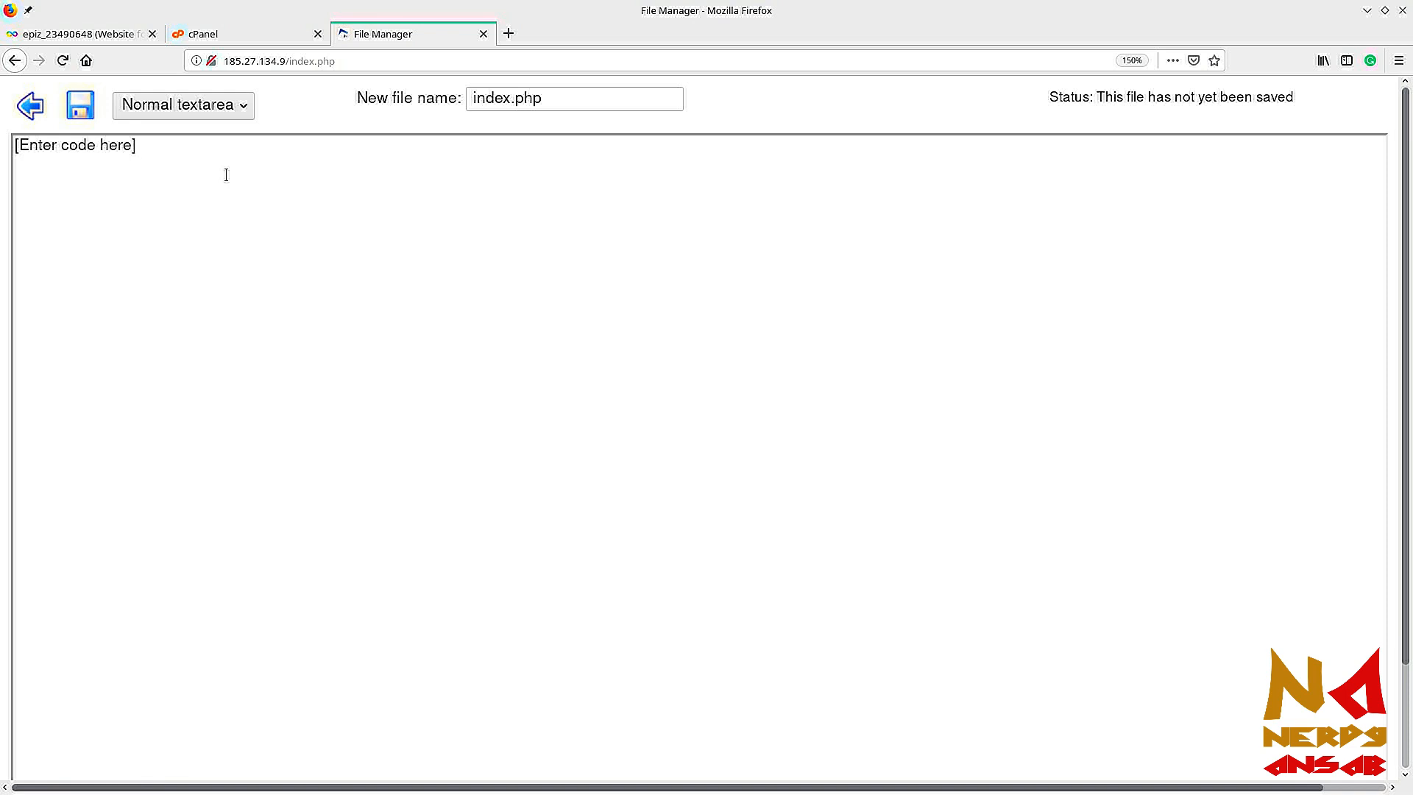
pyautogui.hotkey('ctrl', 'a')
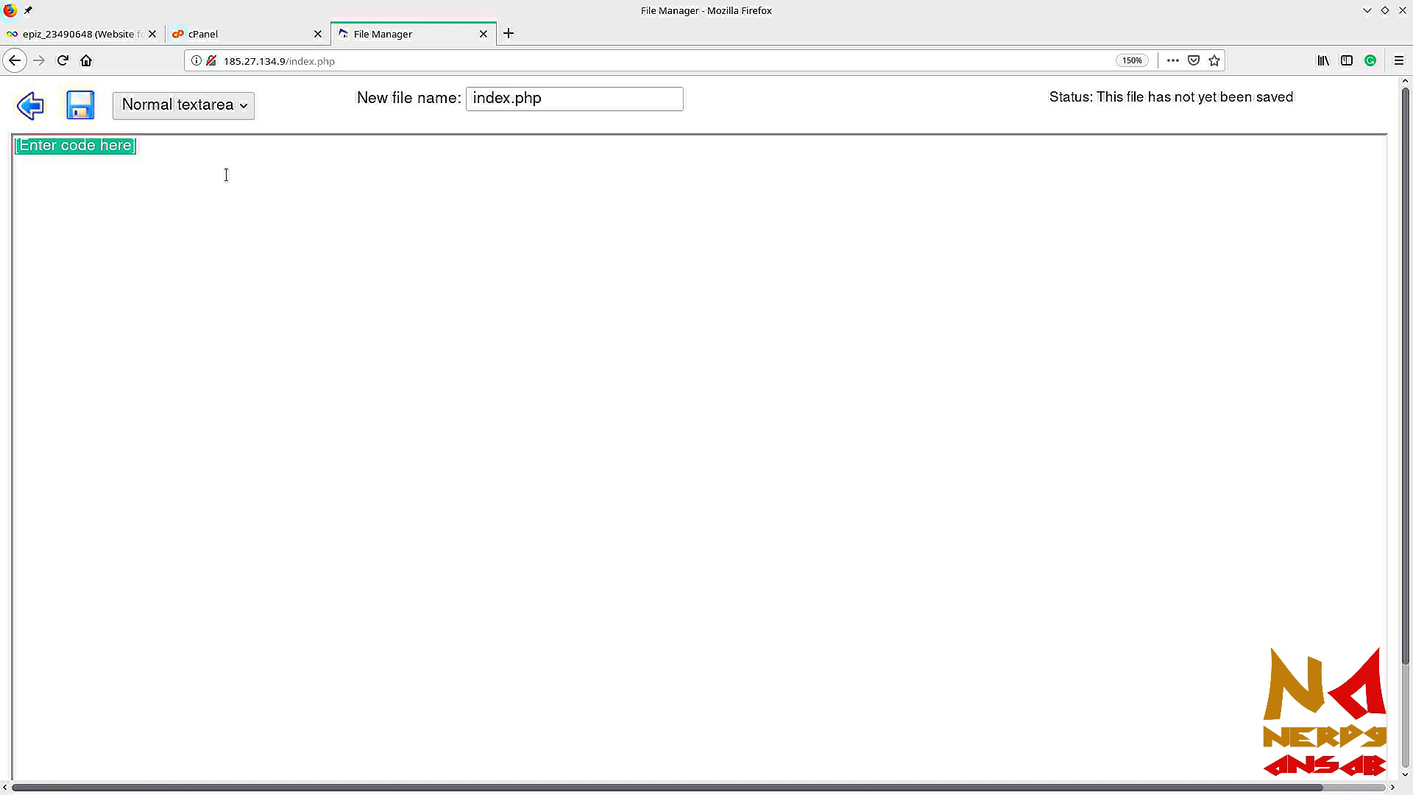
pyautogui.hotkey('ctrl', '+')
pyautogui.hotkey('ctrl', '+')
pyautogui.hotkey('ctrl', '+')
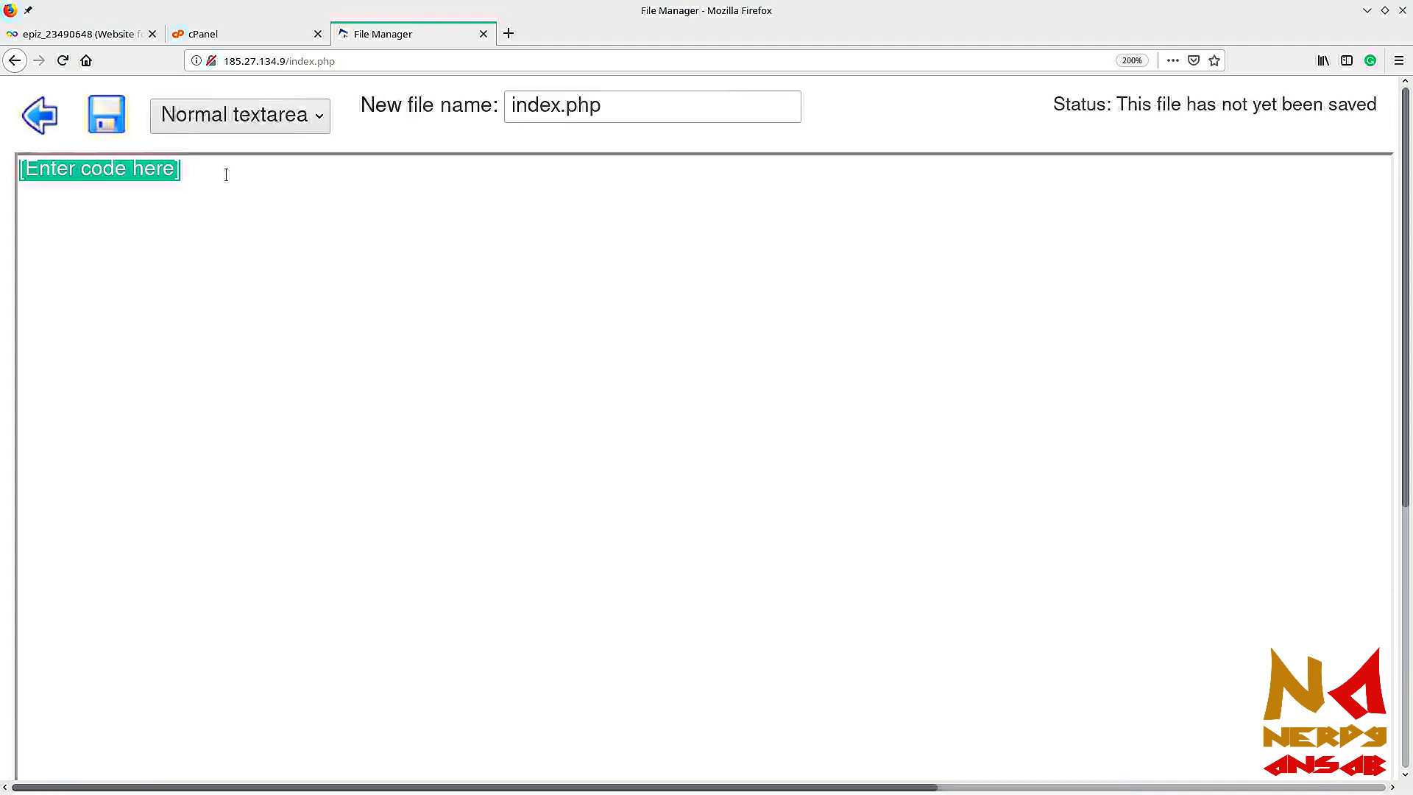
pyautogui.write('Ya Ya Ya')
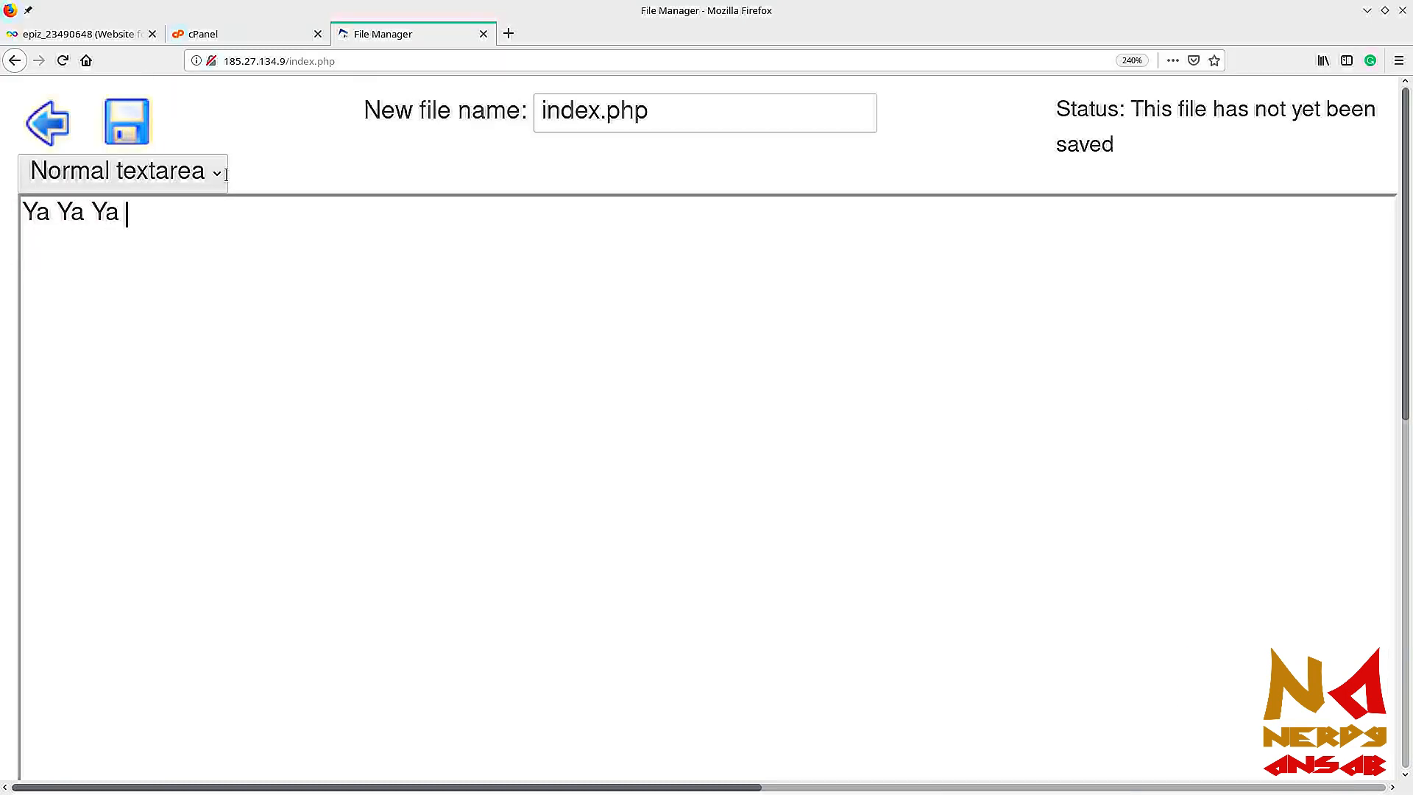
pyautogui.write(' this is my blog')
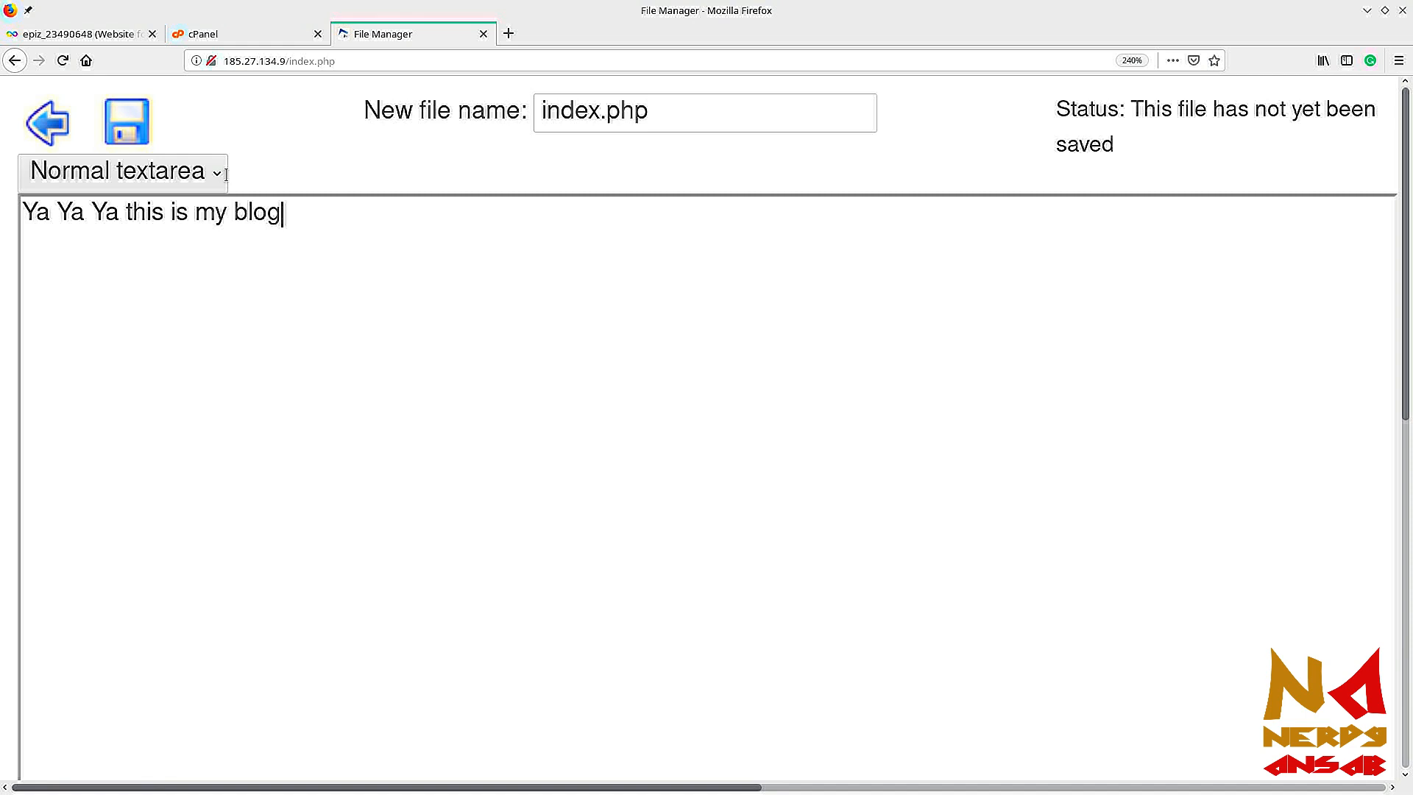
pyautogui.click(148, 112)
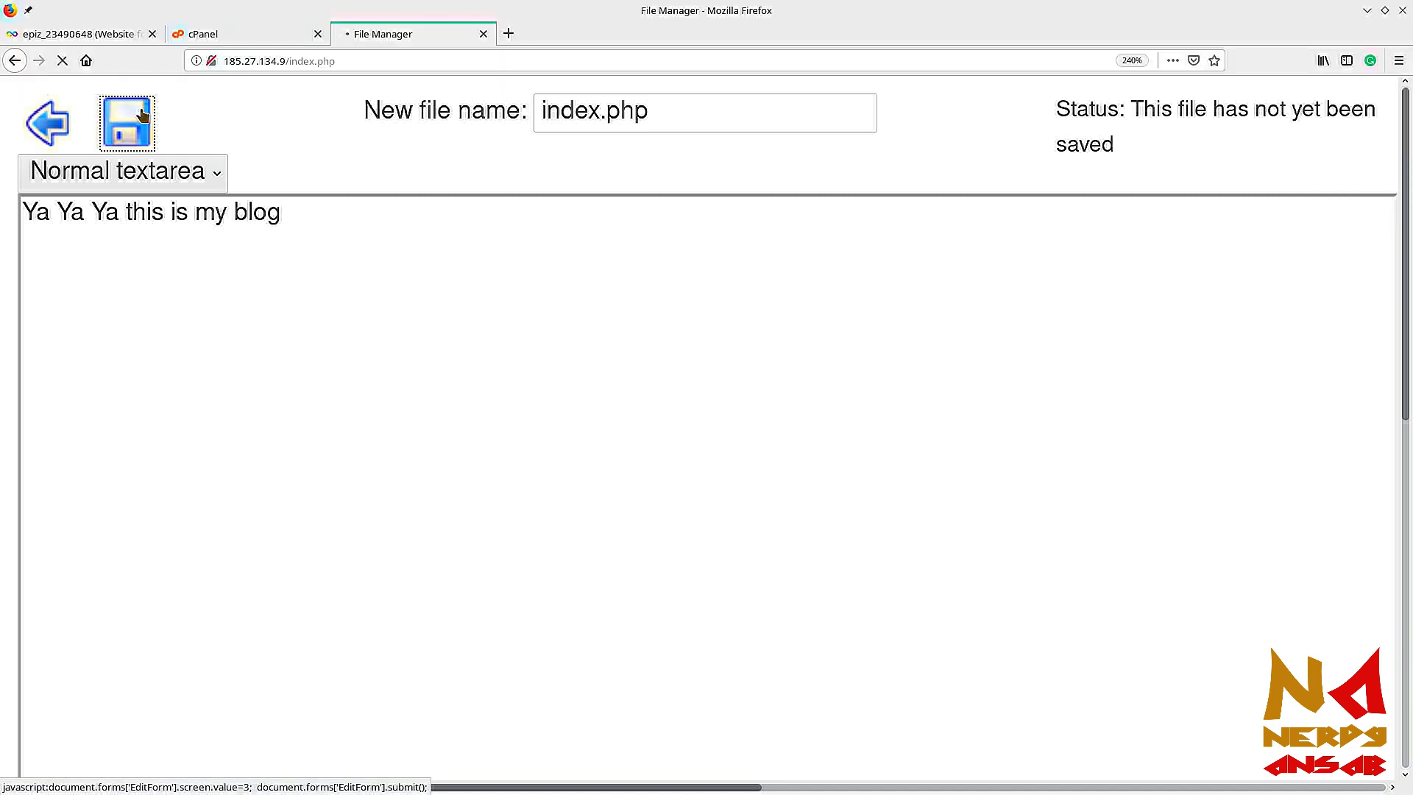
# Step: Load blog.whcourse.cf in a new tab to check the page's text, then close that tab
pyautogui.click(508, 34)
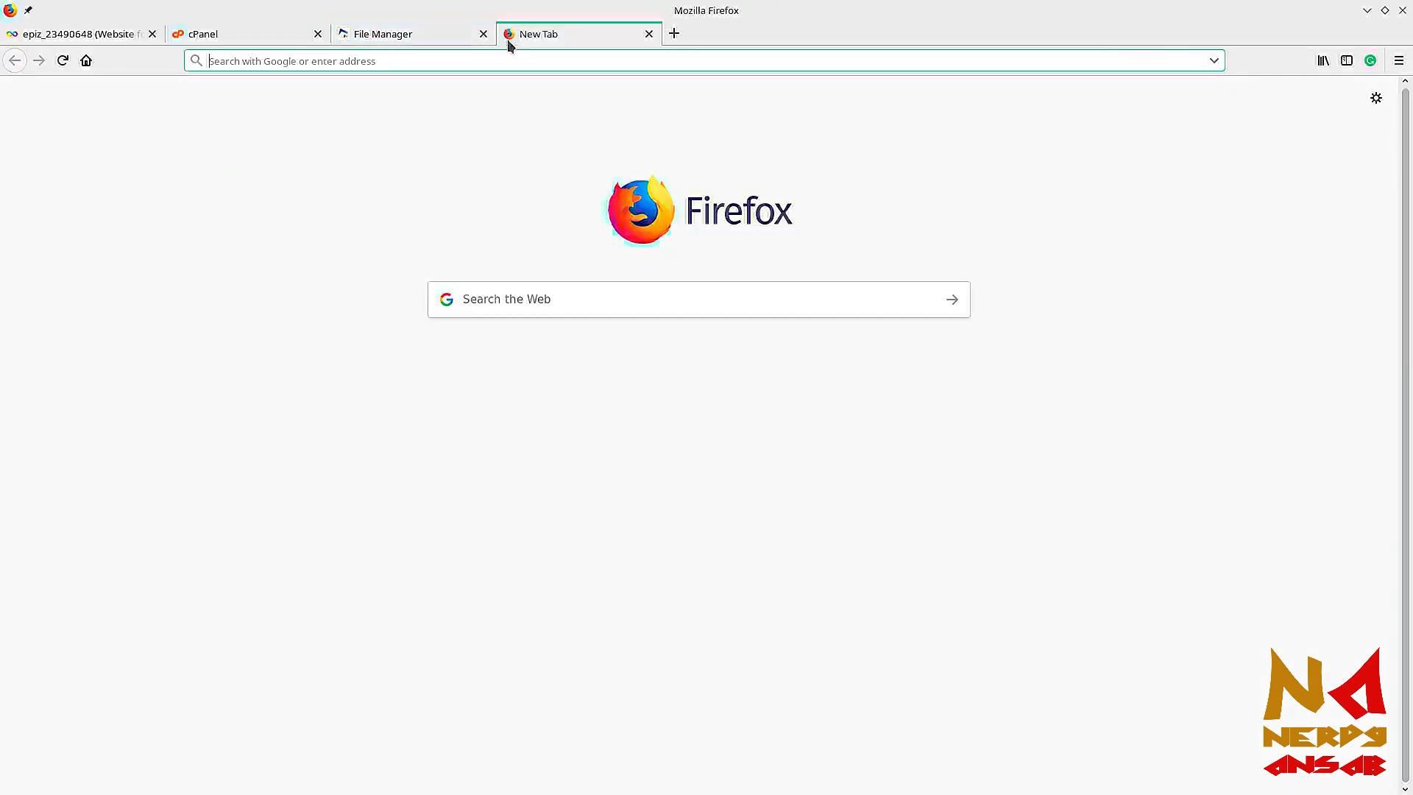
pyautogui.write('blog.whcourse.cf')
pyautogui.press('Return')
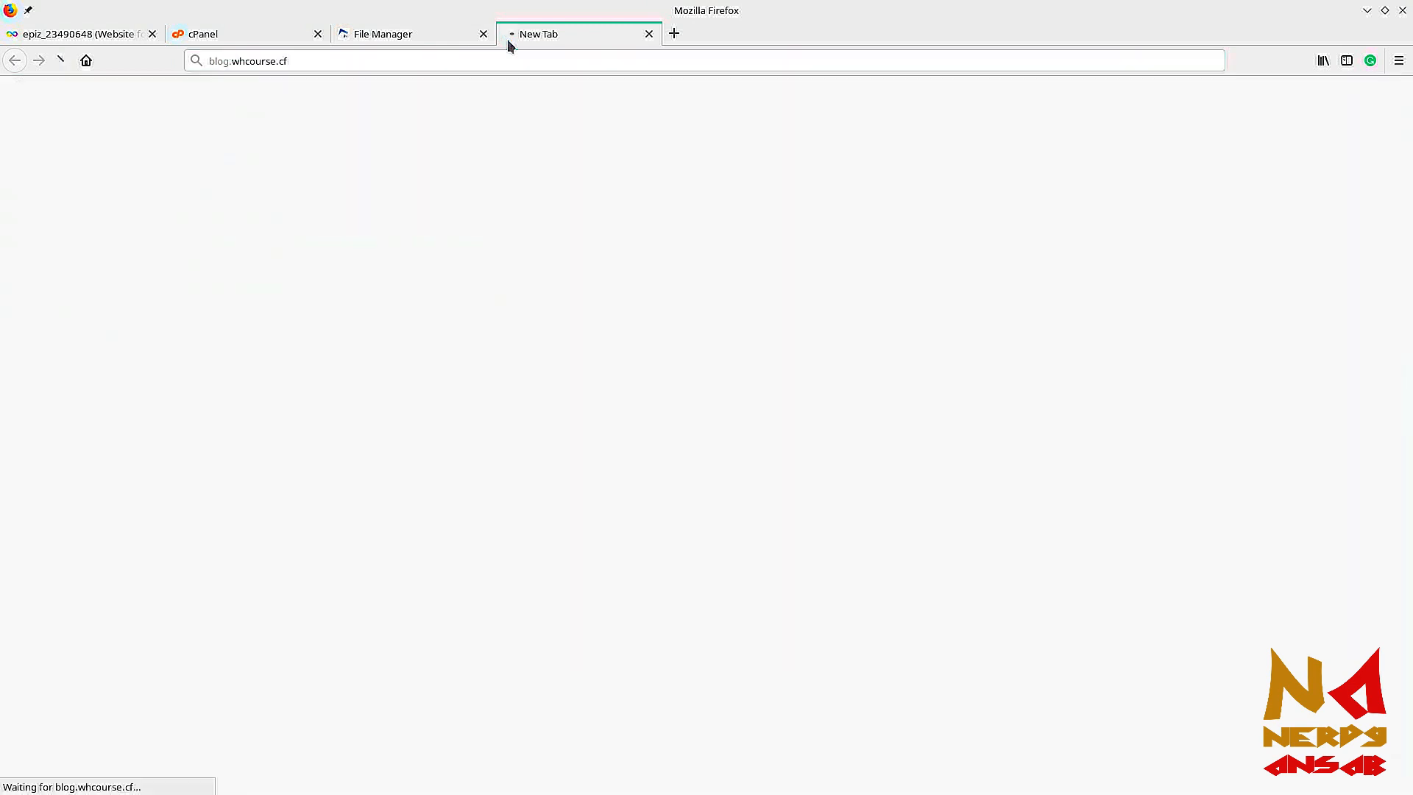
pyautogui.hotkey('ctrl', '+')
pyautogui.hotkey('ctrl', '+')
pyautogui.hotkey('ctrl', '+')
pyautogui.hotkey('ctrl', '+')
pyautogui.hotkey('ctrl', '+')
pyautogui.hotkey('ctrl', '+')
pyautogui.hotkey('ctrl', '+')
pyautogui.hotkey('ctrl', '+')
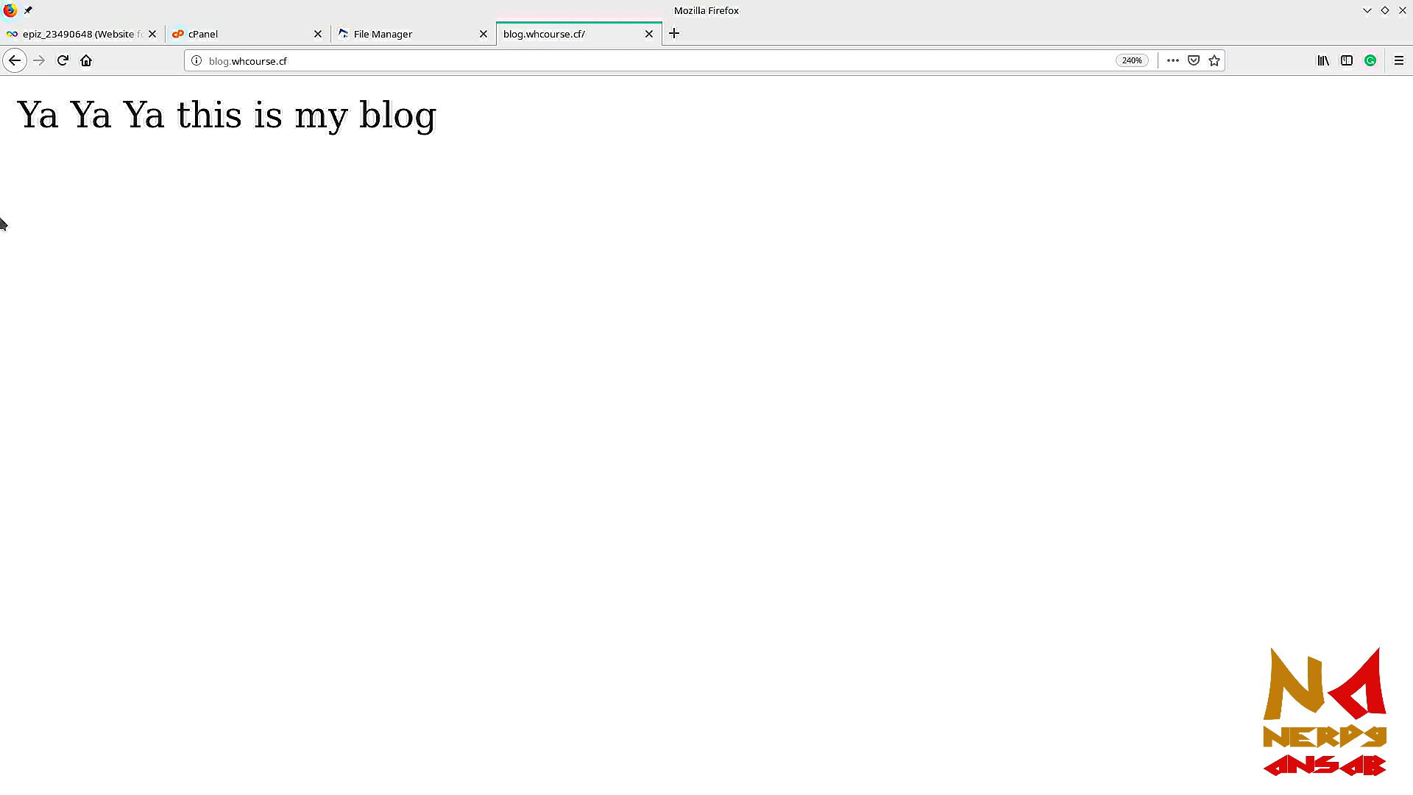
pyautogui.hotkey('ctrl', '-')
pyautogui.hotkey('ctrl', '-')
pyautogui.hotkey('ctrl', '-')
pyautogui.hotkey('ctrl', '-')
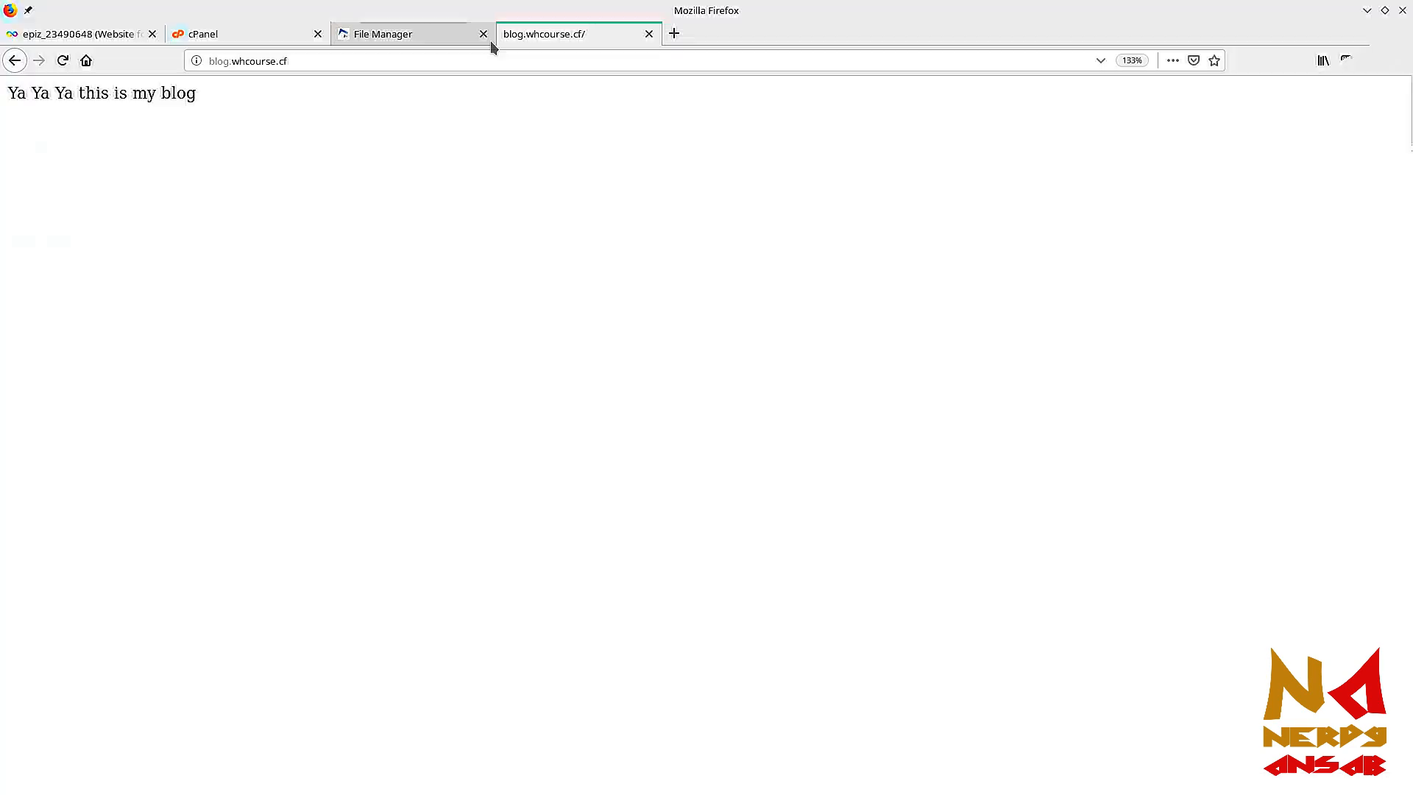
pyautogui.click(648, 33)
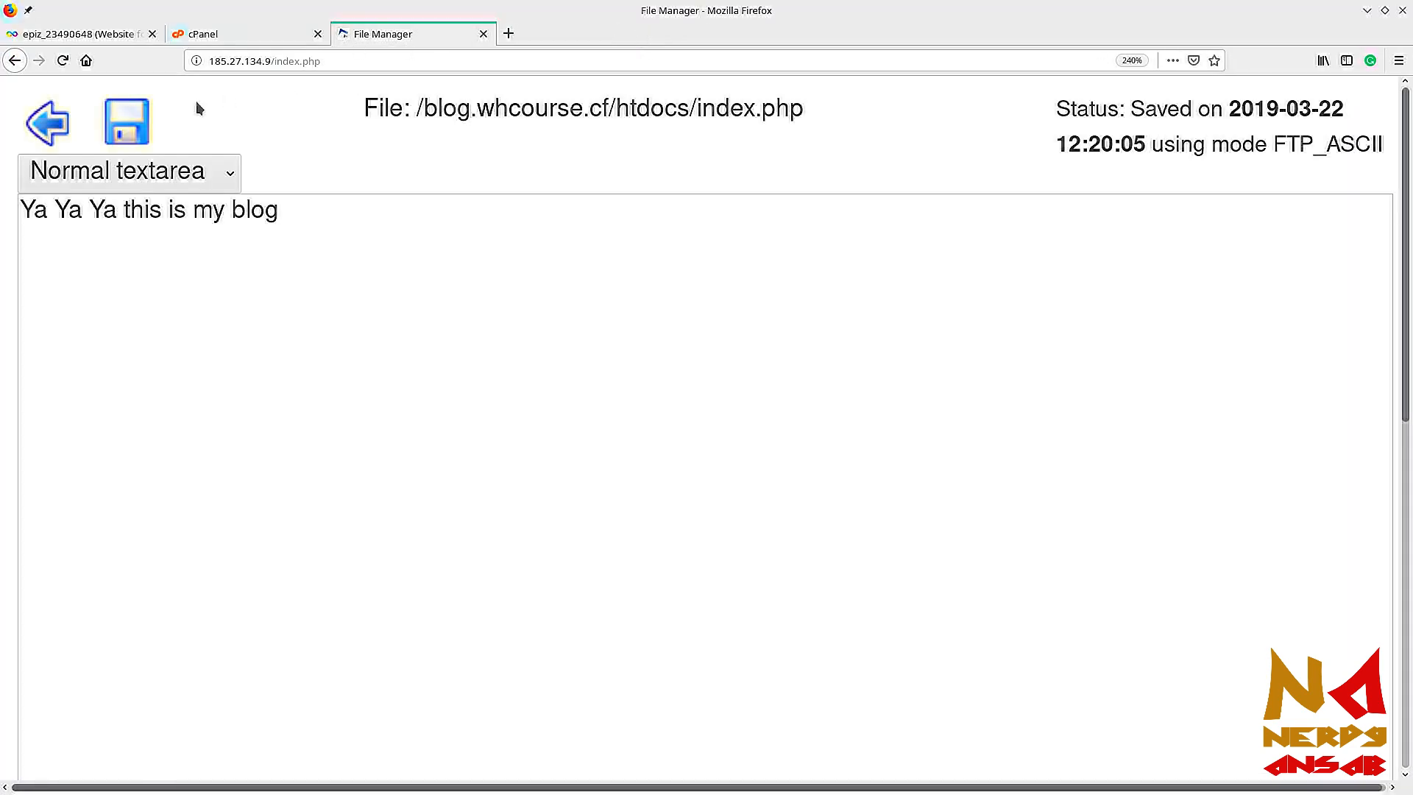
# Step: Leave the index.php editor and return to the file list of the blog's htdocs folder
pyautogui.click(48, 122)
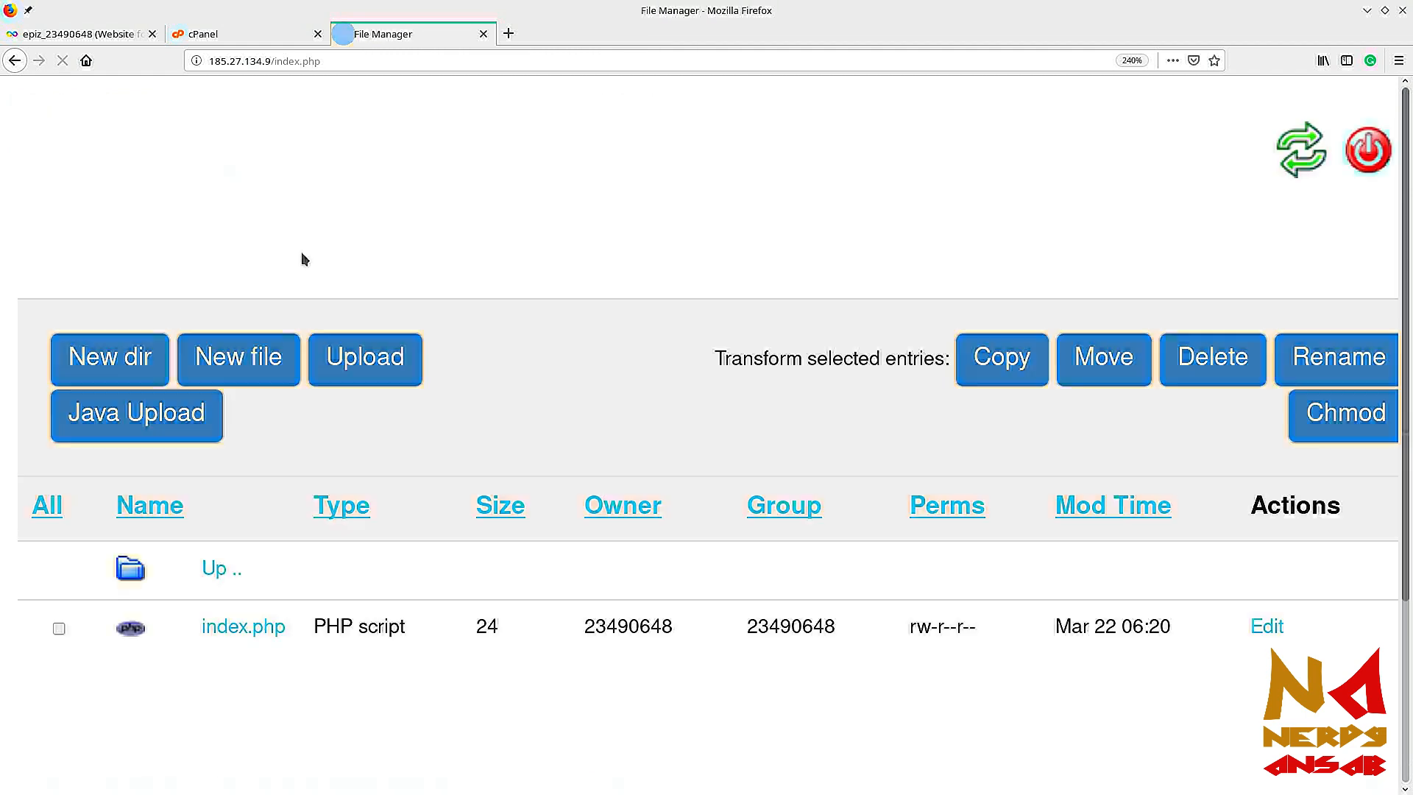
pyautogui.hotkey('ctrl', '-')
pyautogui.hotkey('ctrl', '-')
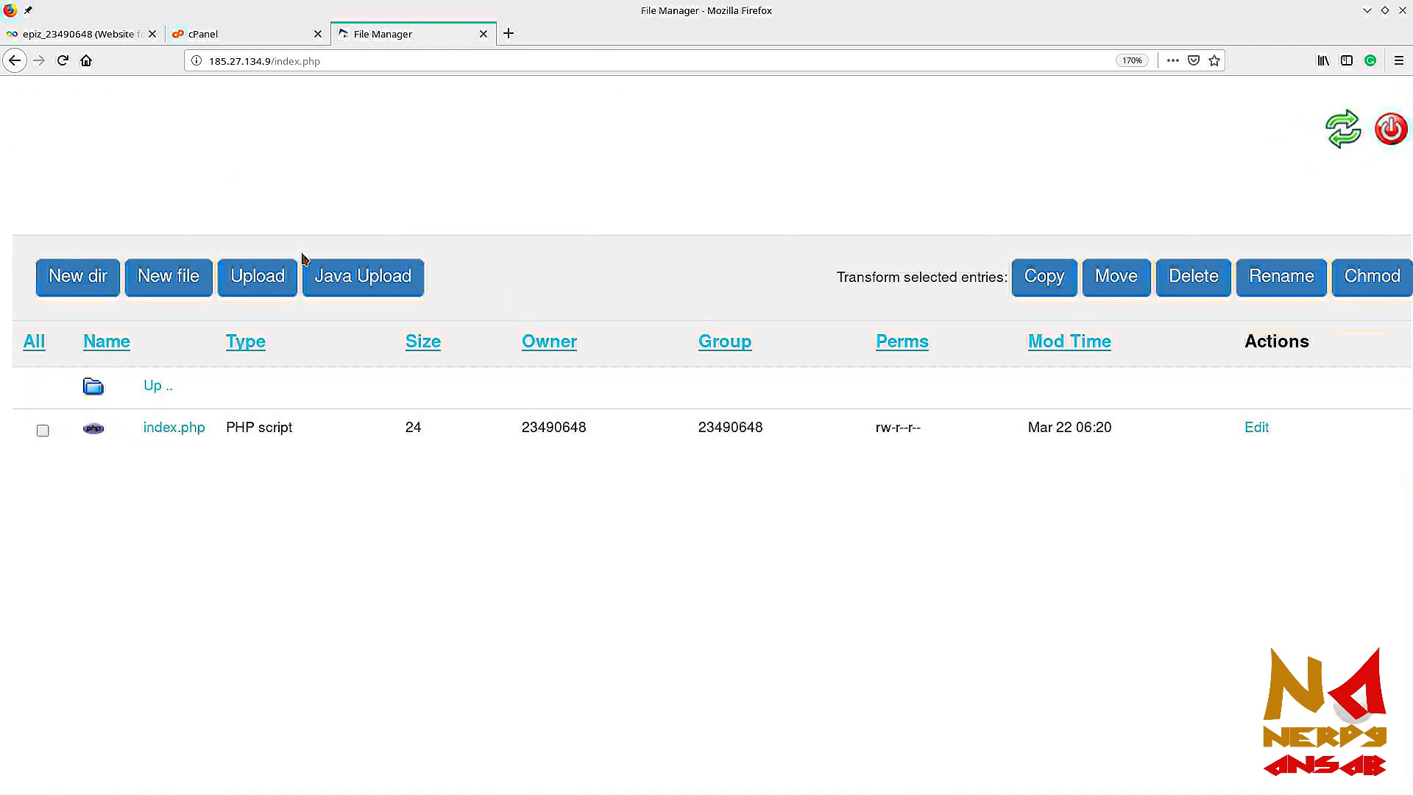
pyautogui.hotkey('ctrl', '-')
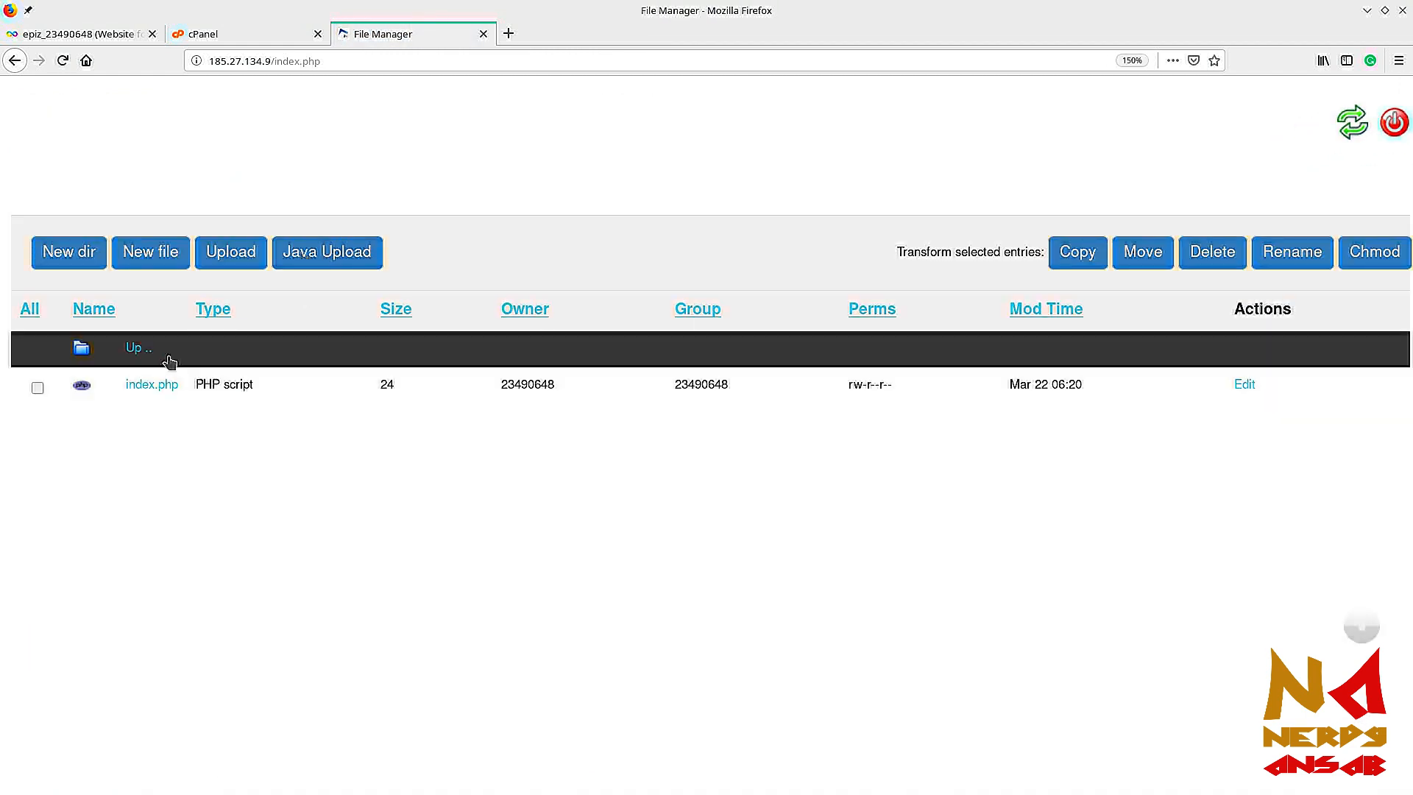
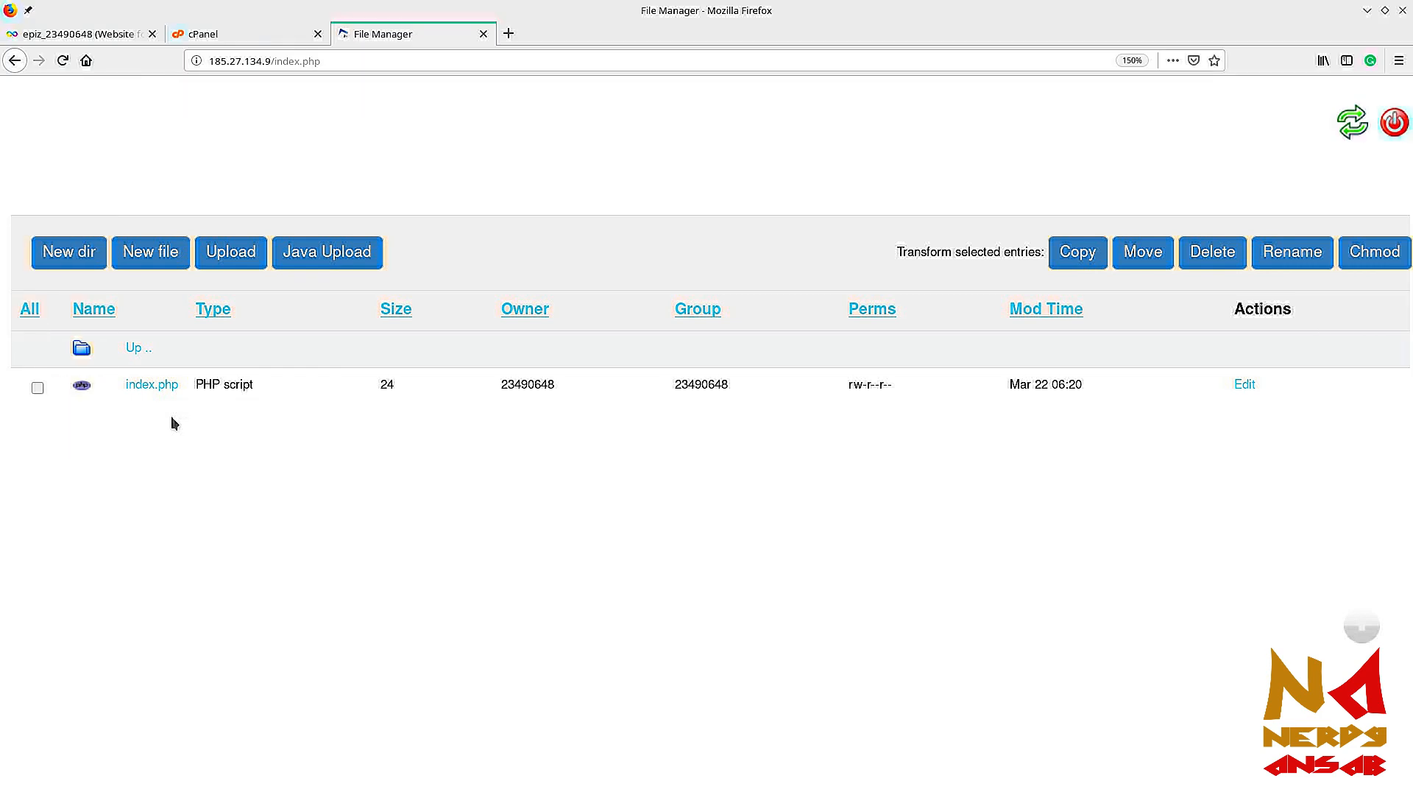
# Step: Return to the hosting control panel and open its Sub Domains page
pyautogui.click(256, 47)
pyautogui.scroll(-5, 299, 406)
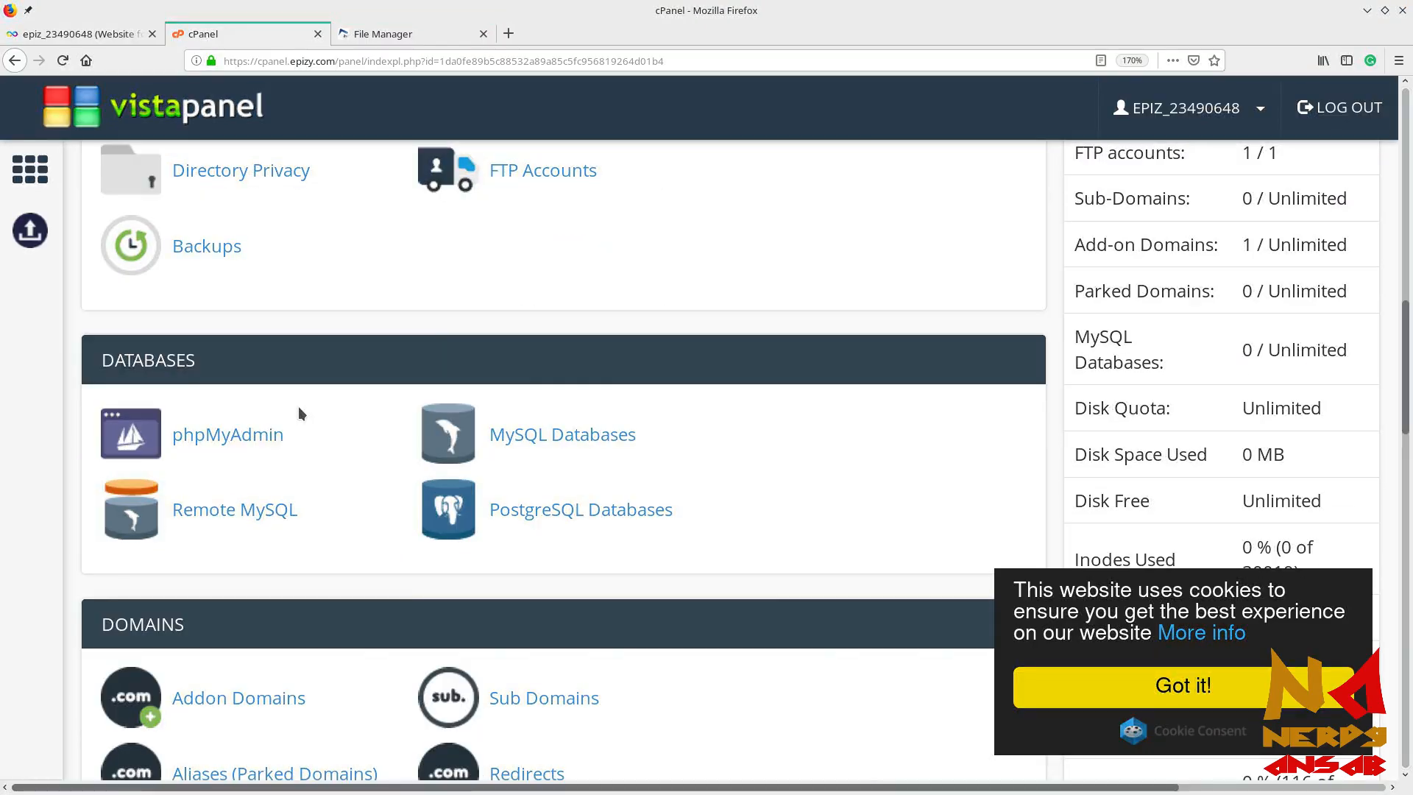
pyautogui.scroll(-10, 298, 406)
pyautogui.scroll(4, 370, 425)
pyautogui.rightClick(369, 425)
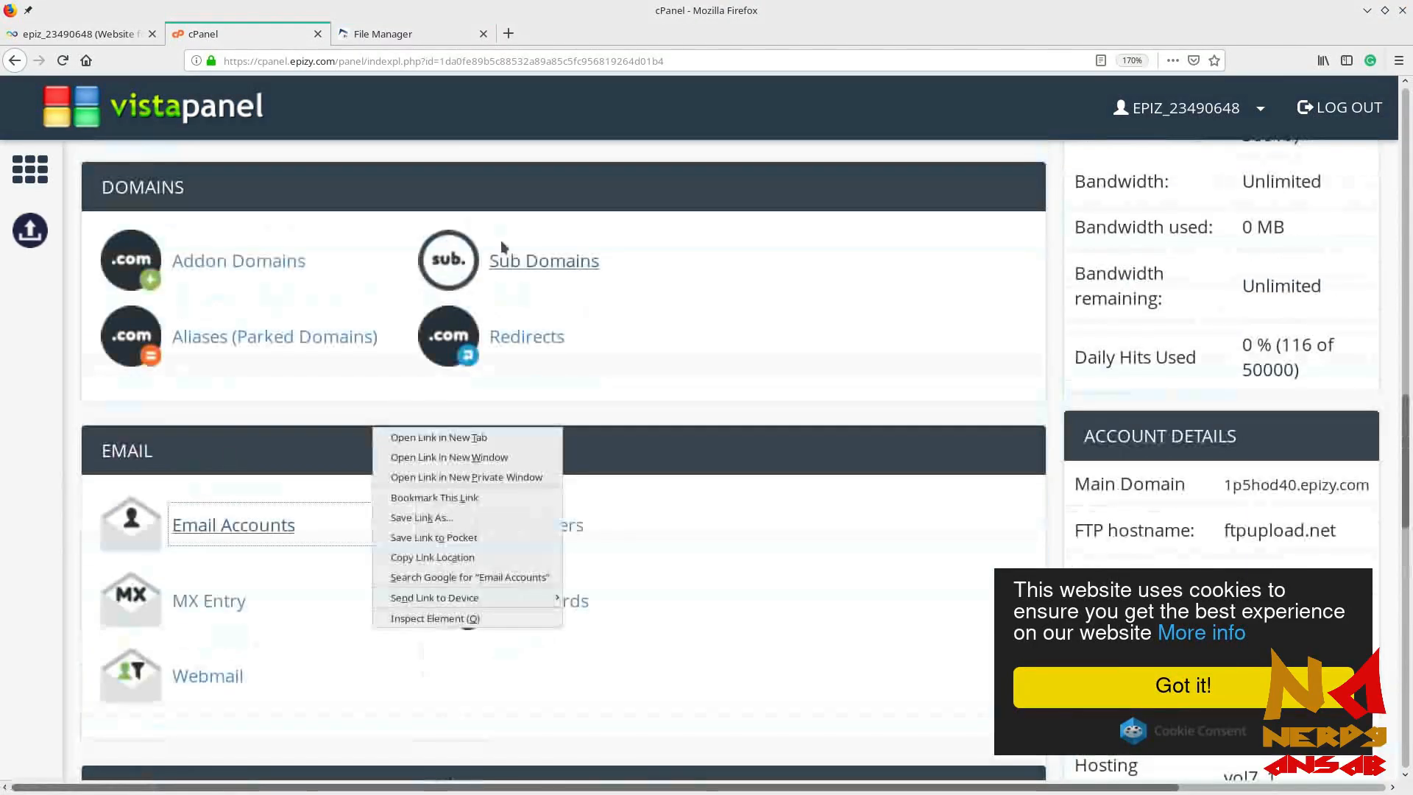
pyautogui.click(534, 264)
pyautogui.click(538, 263)
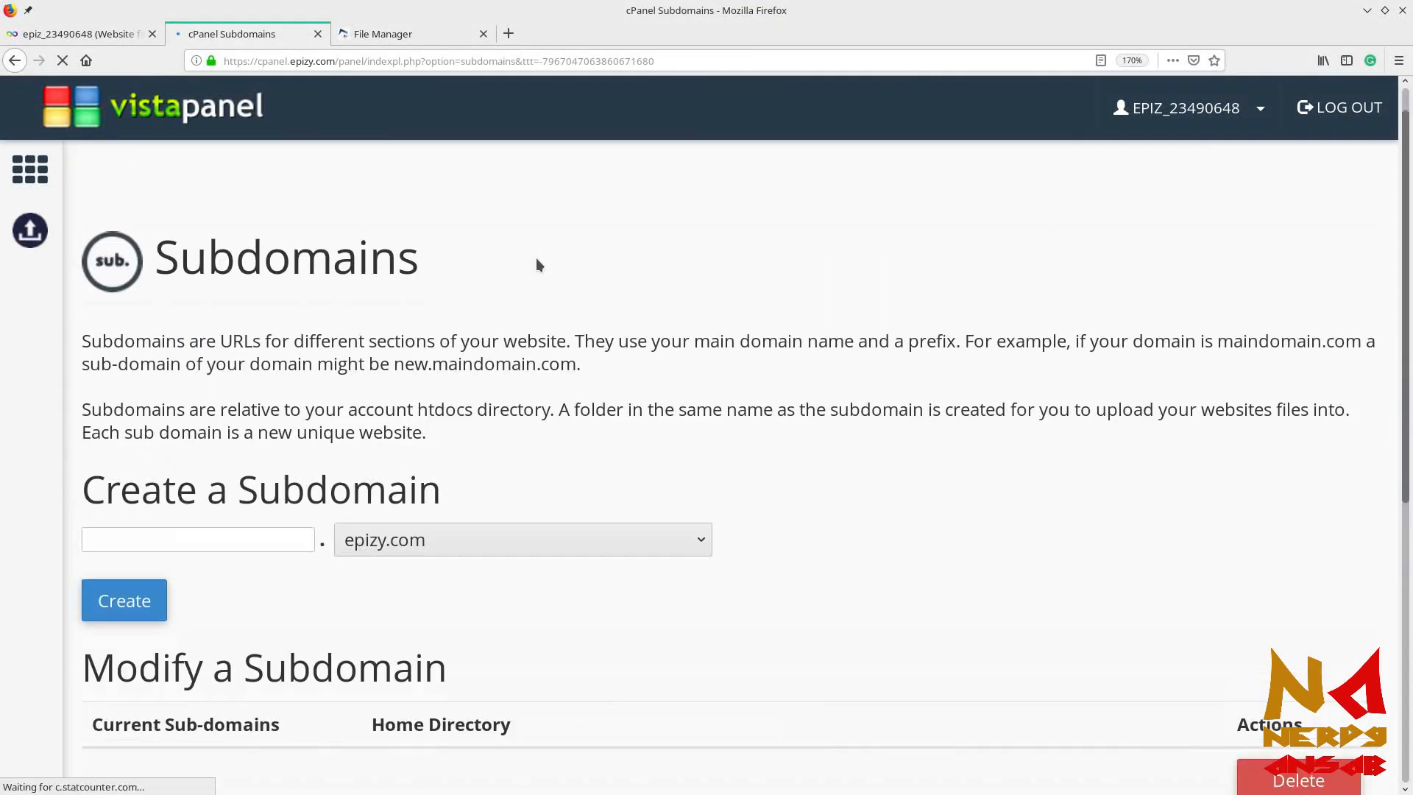
# Step: Delete the blog.whcourse.cf subdomain from the list of current subdomains
pyautogui.scroll(-5, 536, 257)
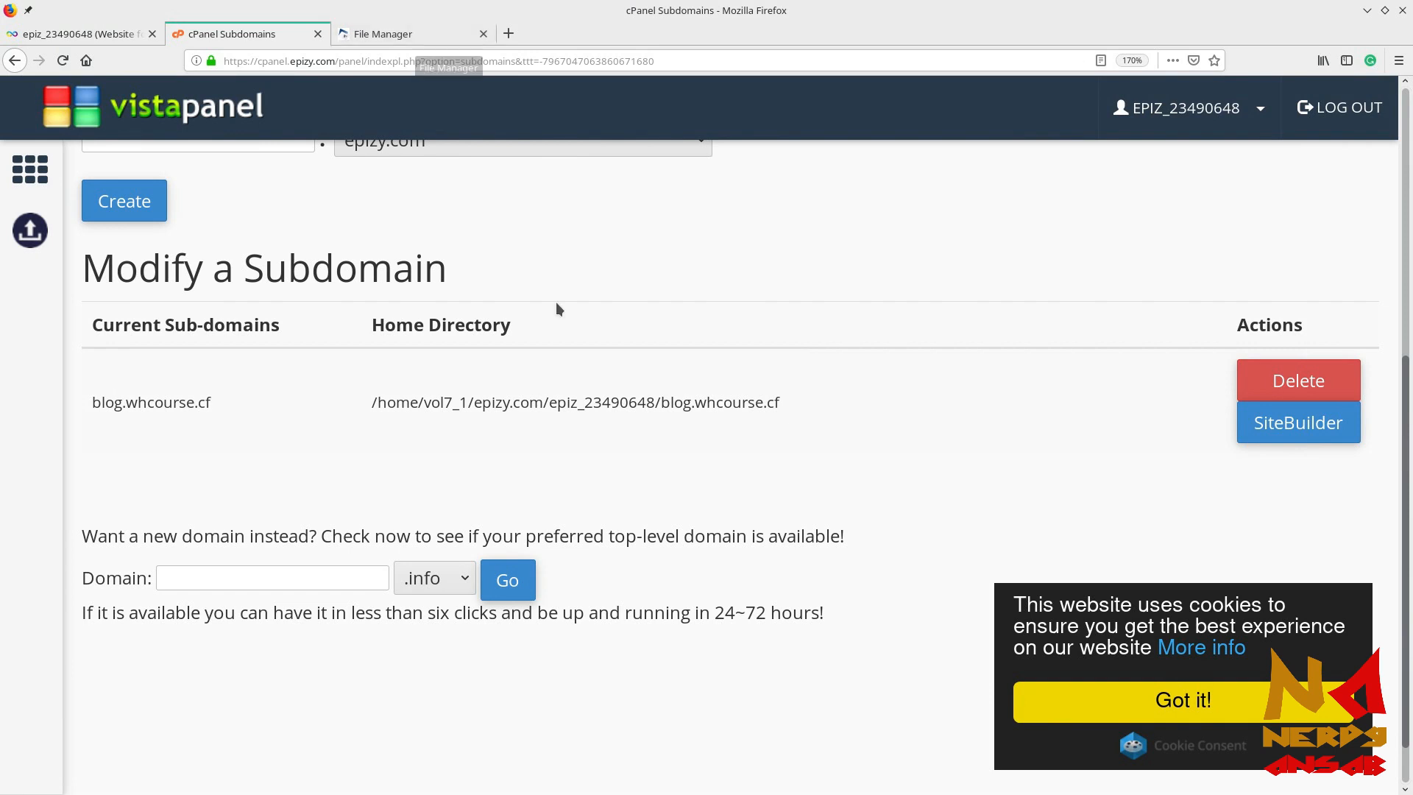
pyautogui.hotkey('alt', 'Tab')
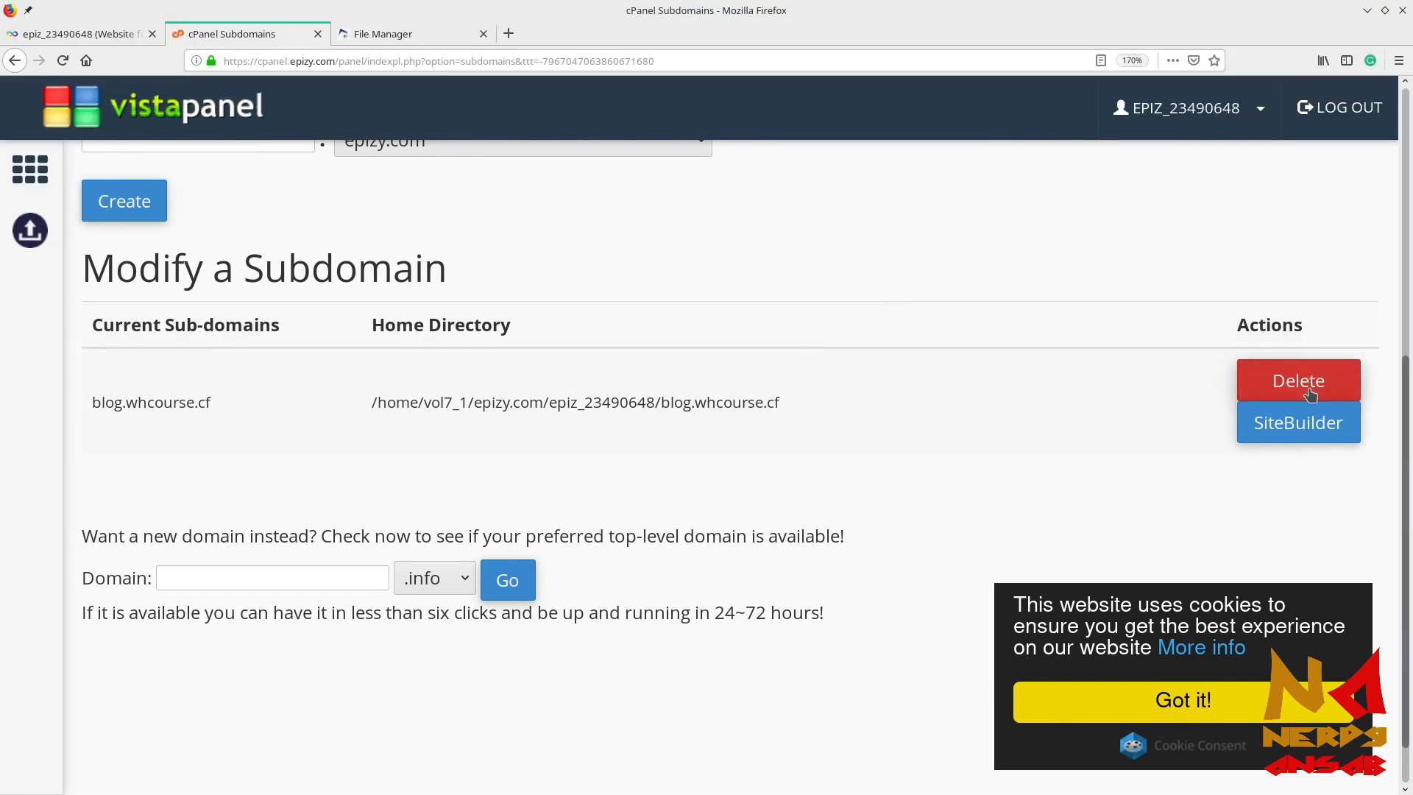
pyautogui.click(1309, 392)
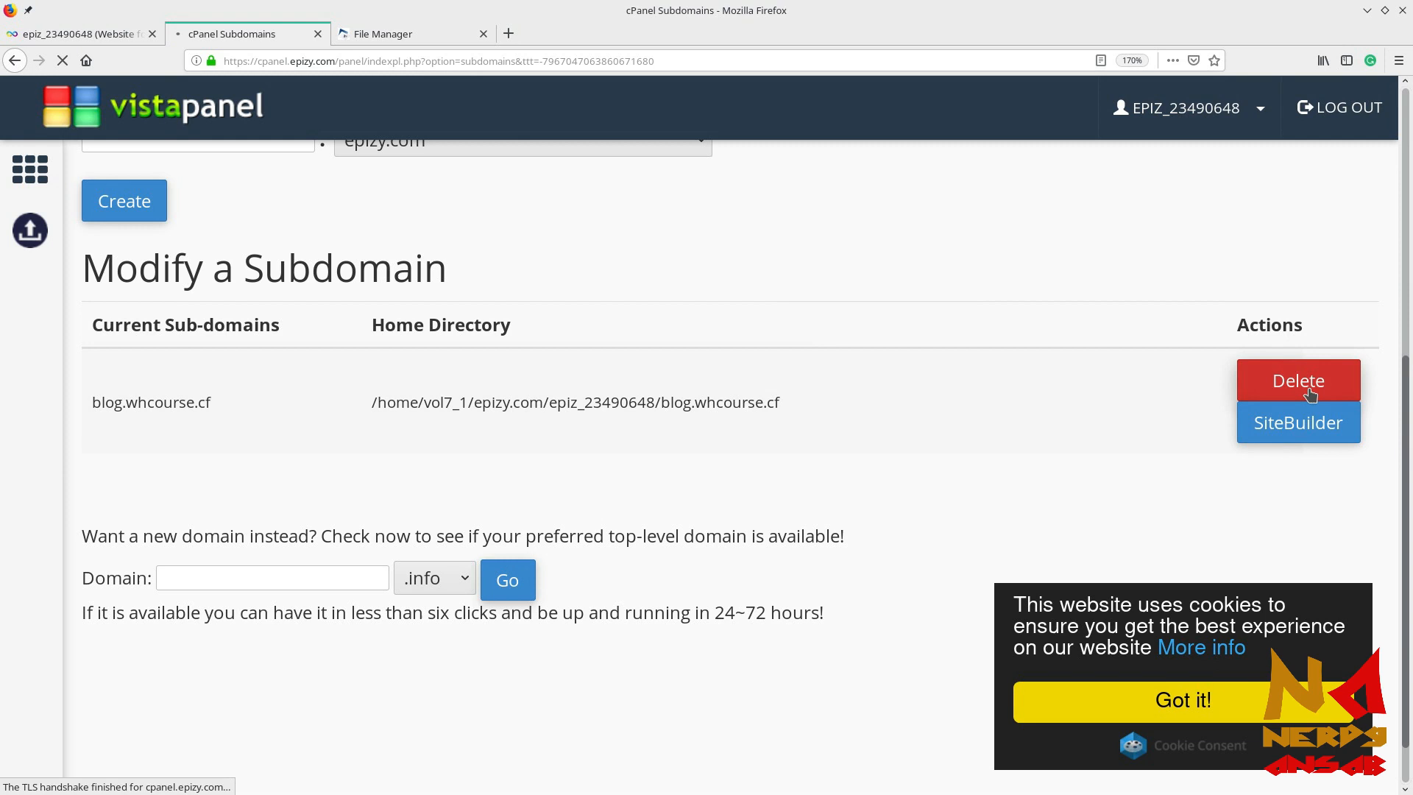
pyautogui.scroll(-5, 504, 377)
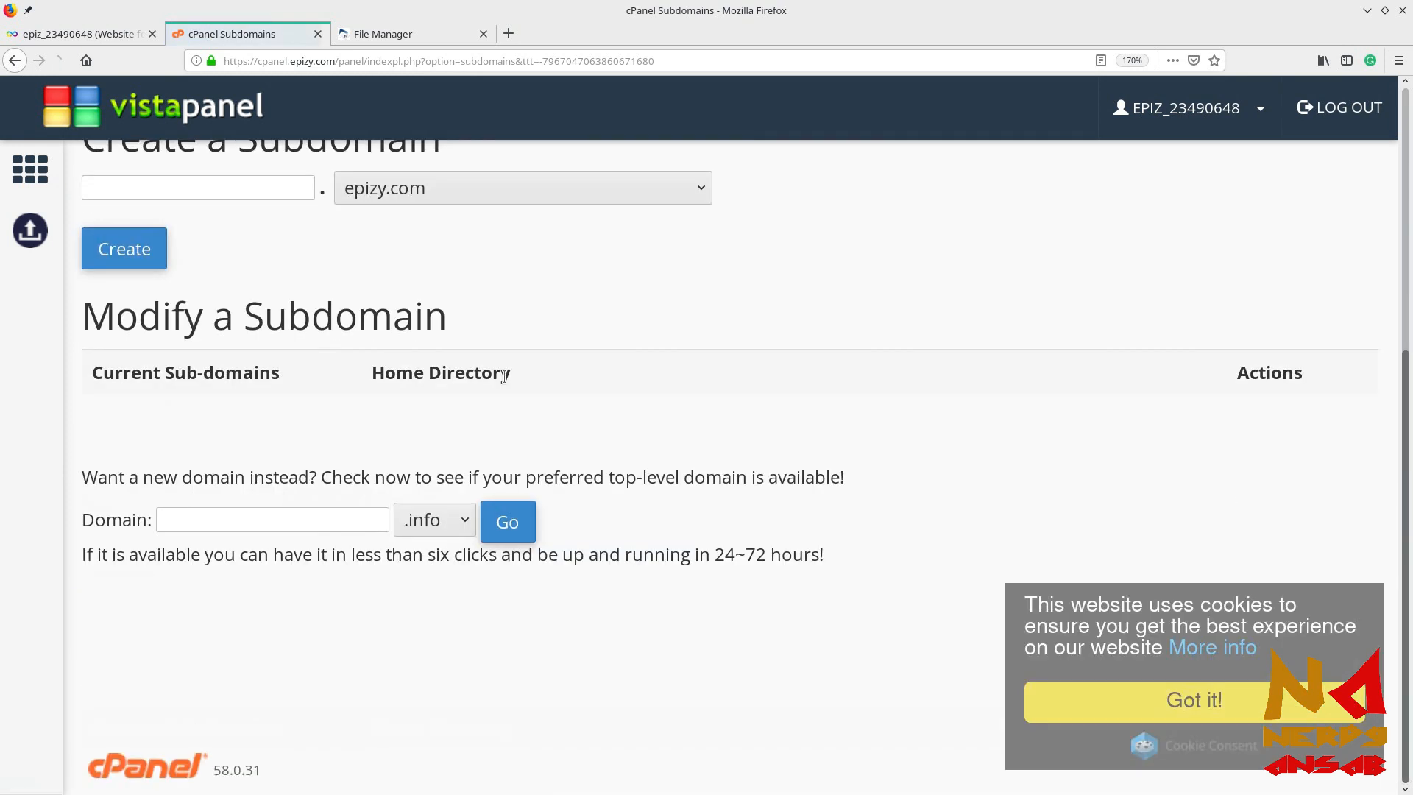
# Step: In the file manager, try to delete the blog.whcourse.cf folder and its contents from the account's root directory
pyautogui.click(383, 34)
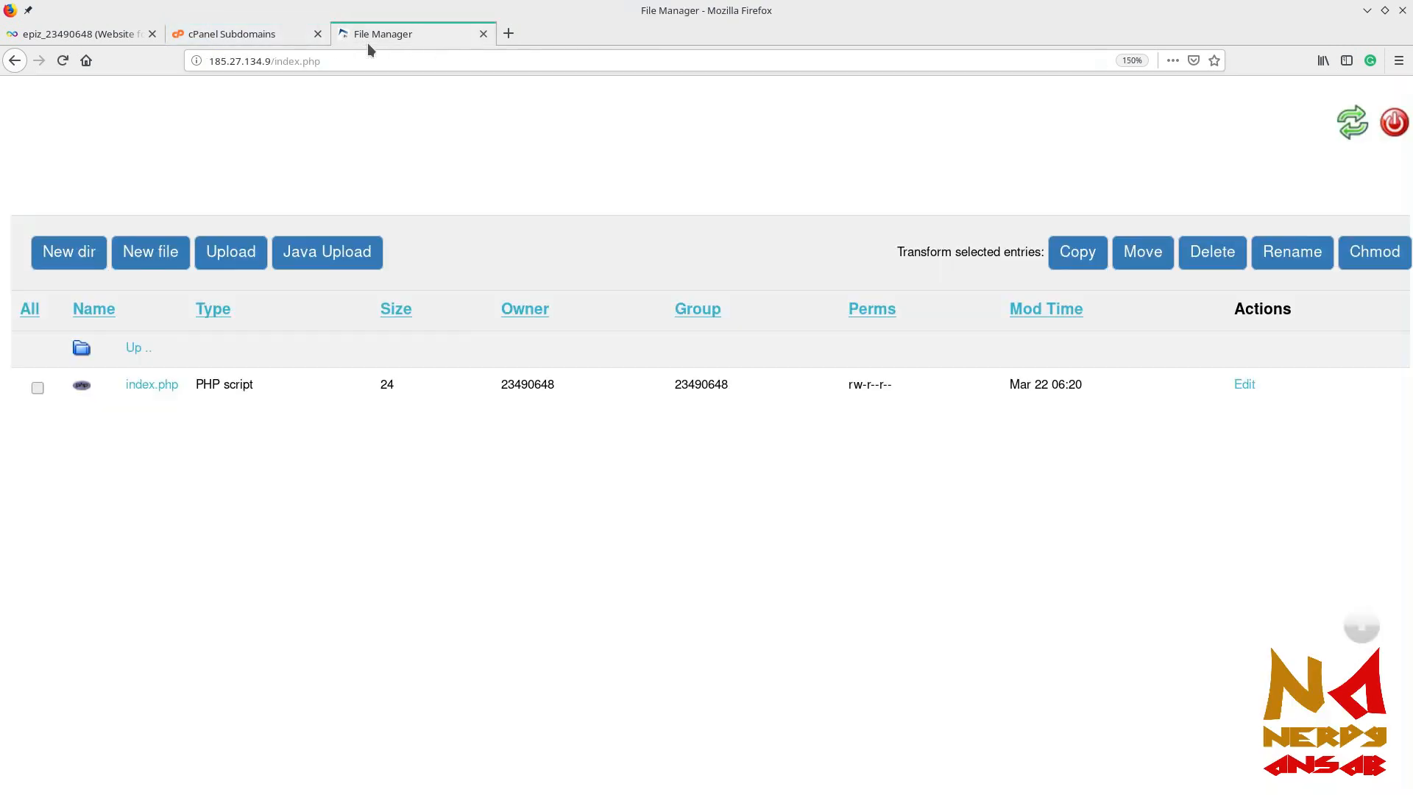
pyautogui.click(137, 348)
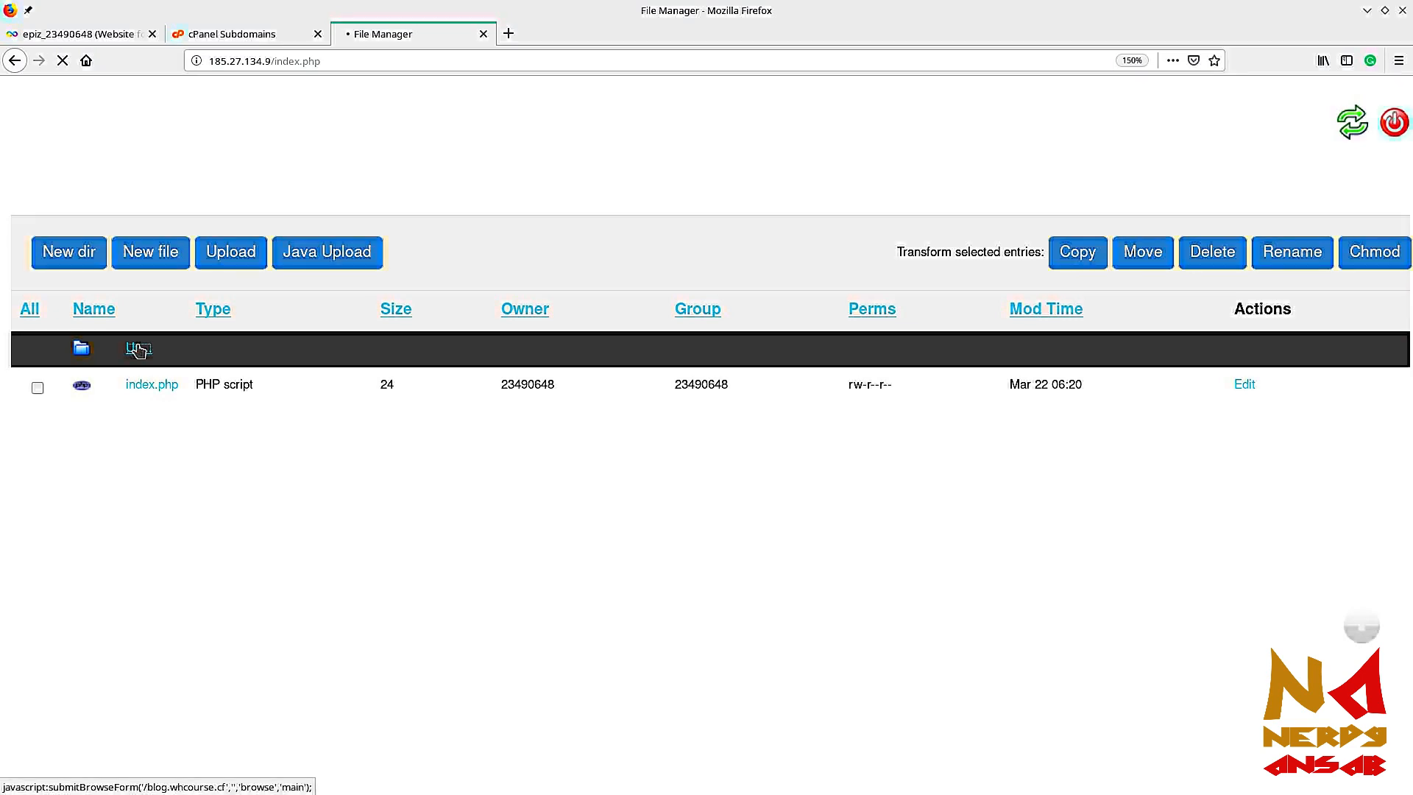
pyautogui.click(136, 348)
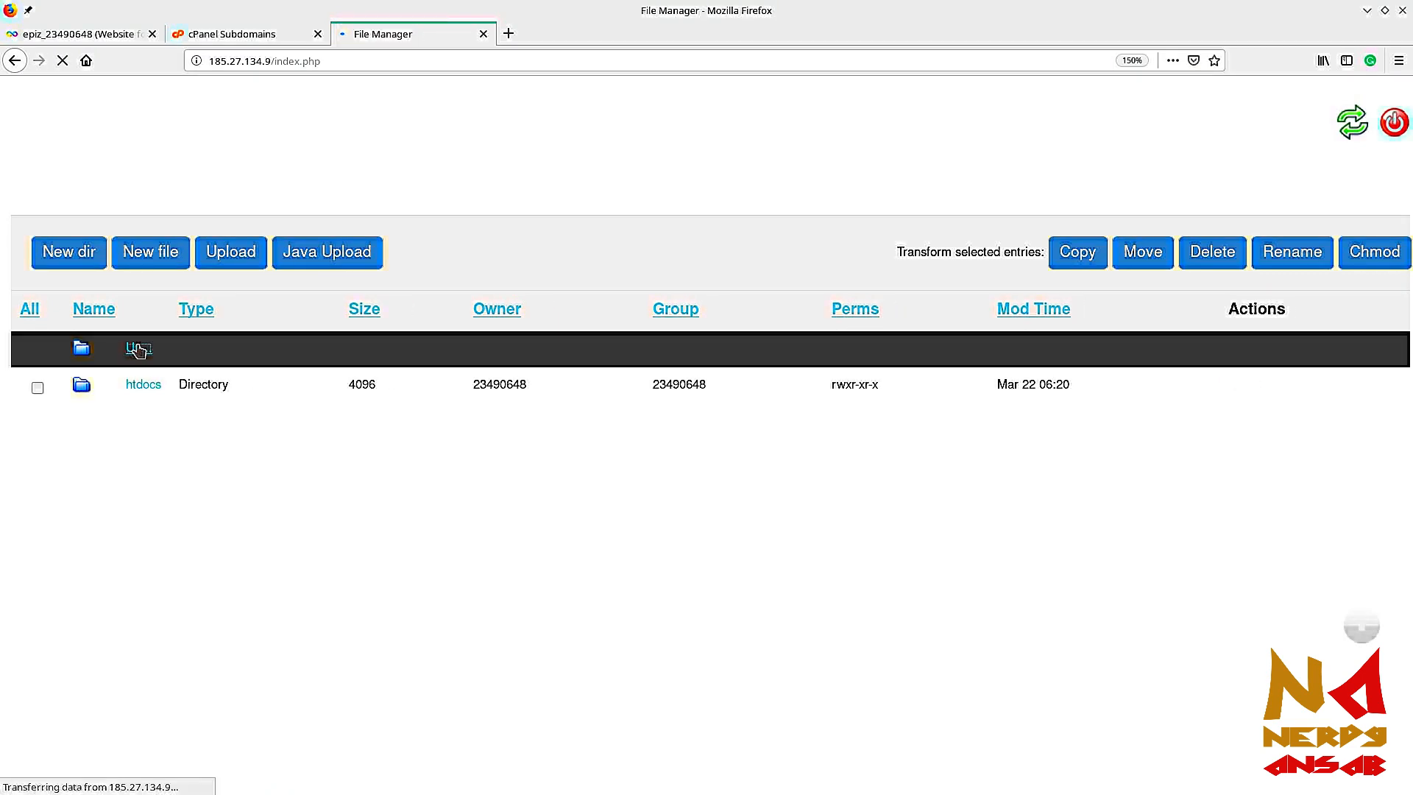
pyautogui.scroll(-2, 144, 347)
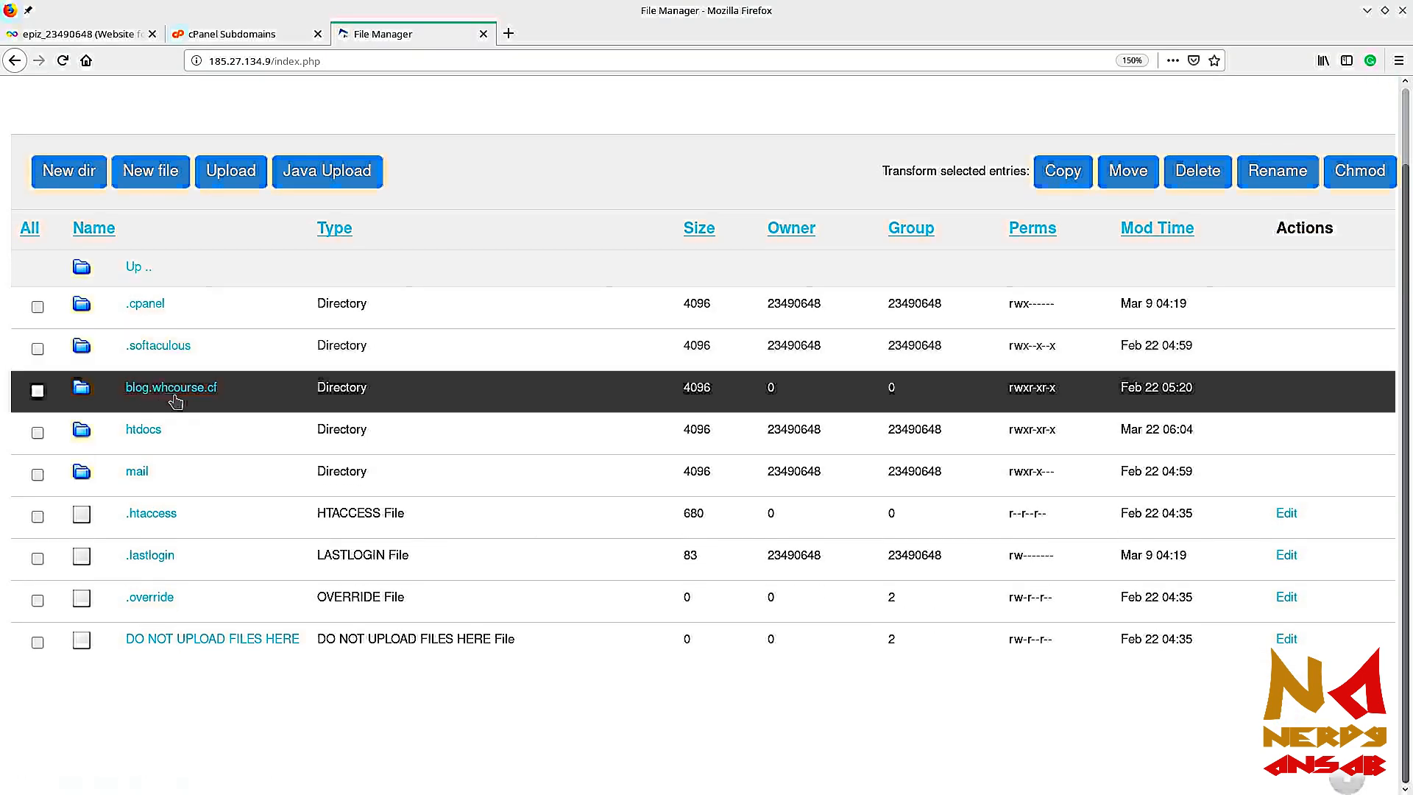
pyautogui.click(37, 391)
pyautogui.click(1200, 176)
pyautogui.click(124, 265)
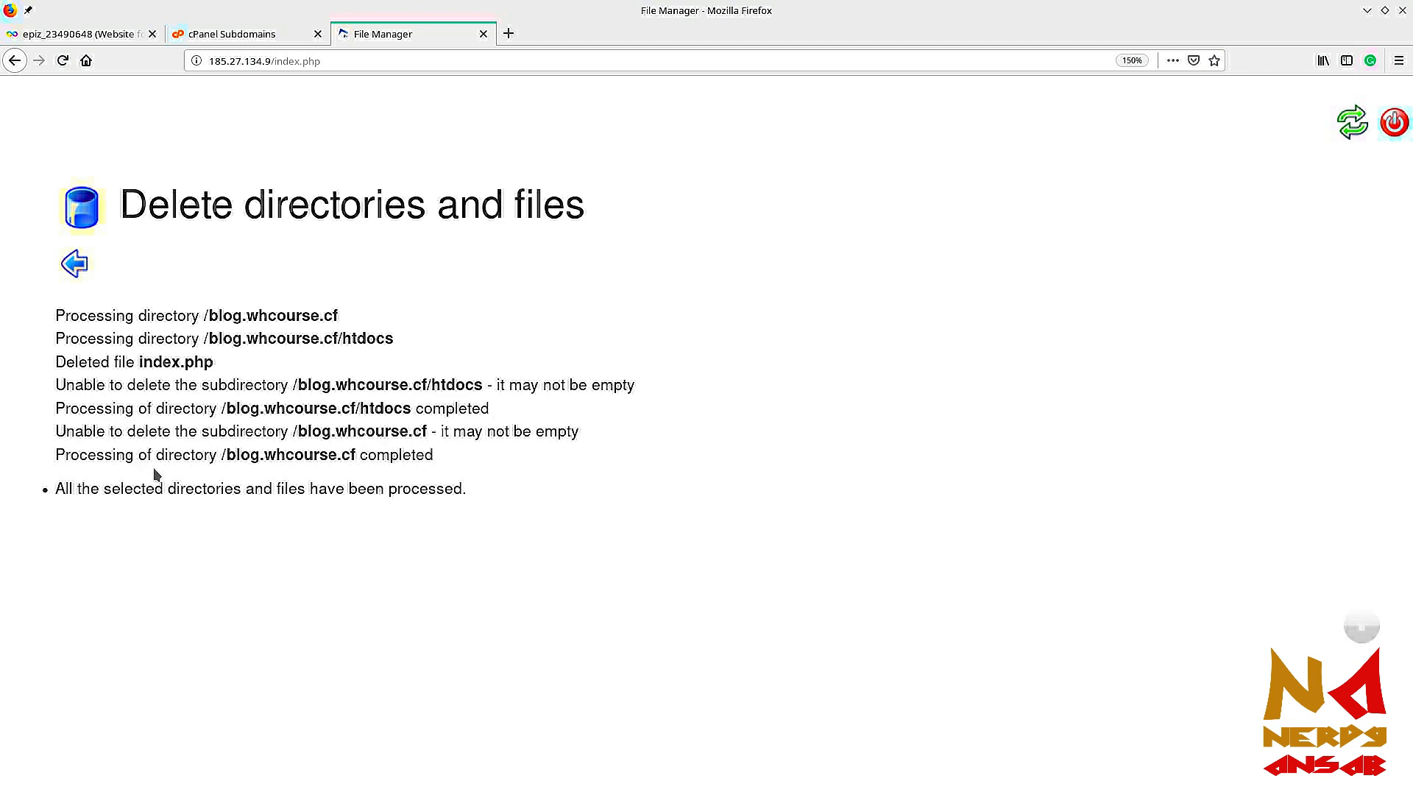
pyautogui.click(75, 264)
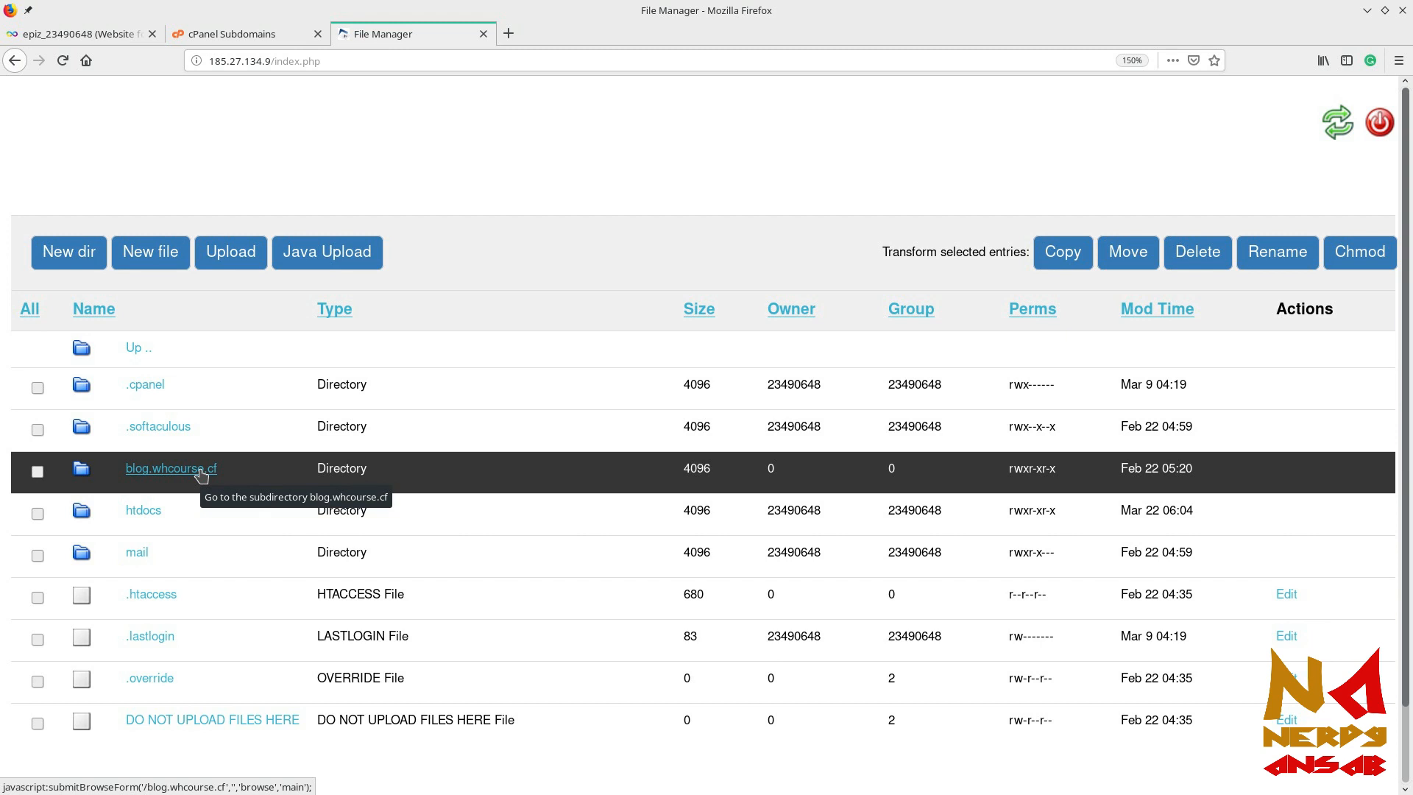
# Step: Check the htdocs folder inside blog.whcourse.cf for remaining files and return to the account's root directory
pyautogui.click(201, 476)
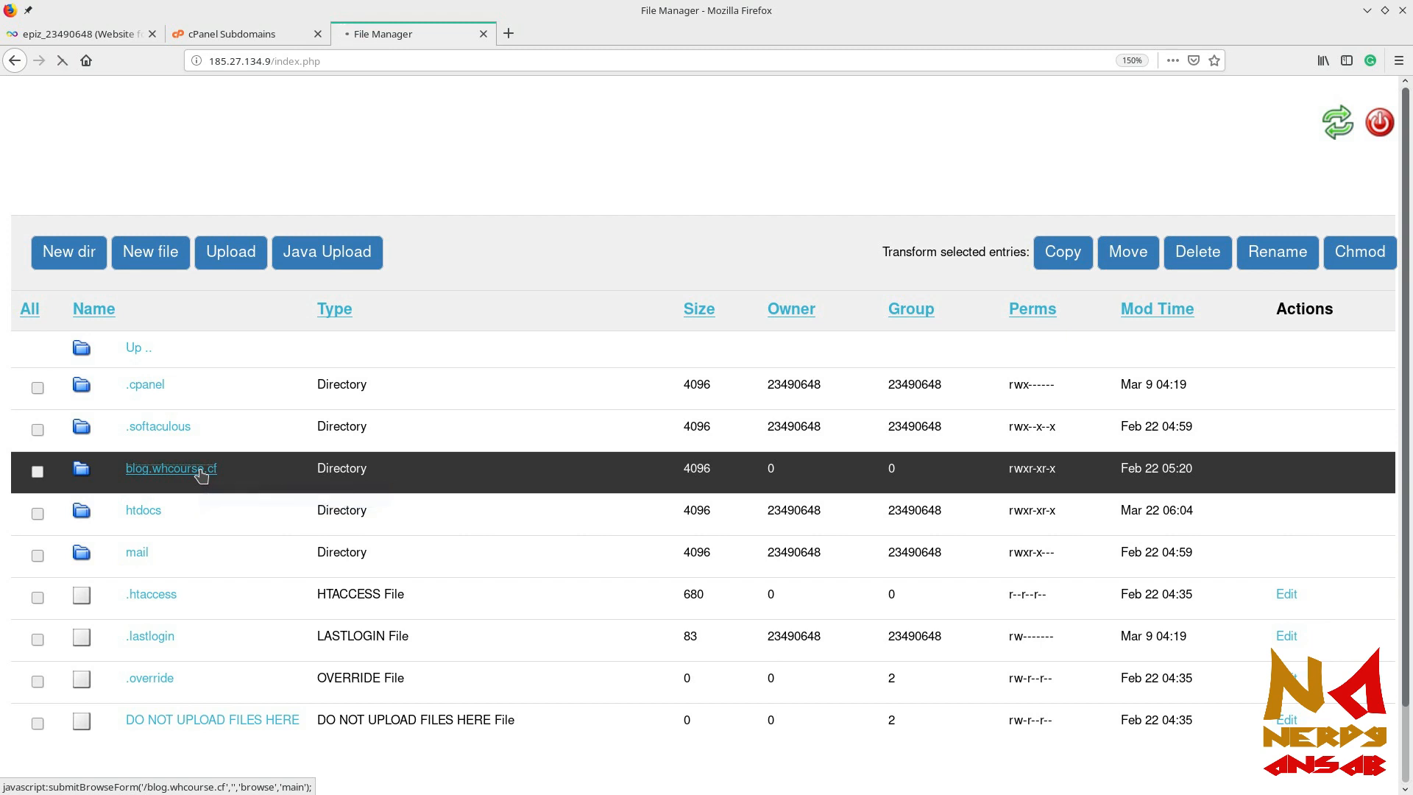
pyautogui.click(140, 385)
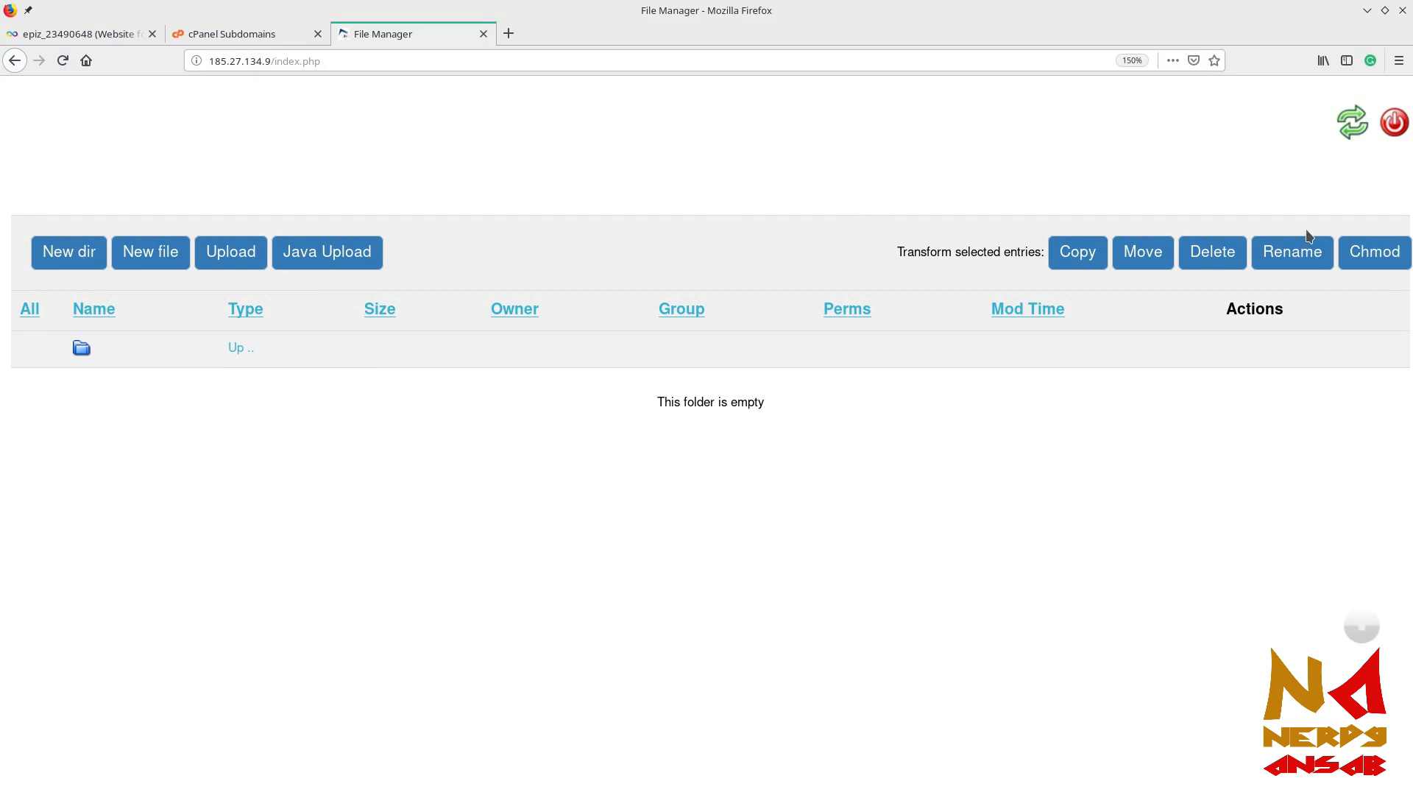
pyautogui.click(236, 350)
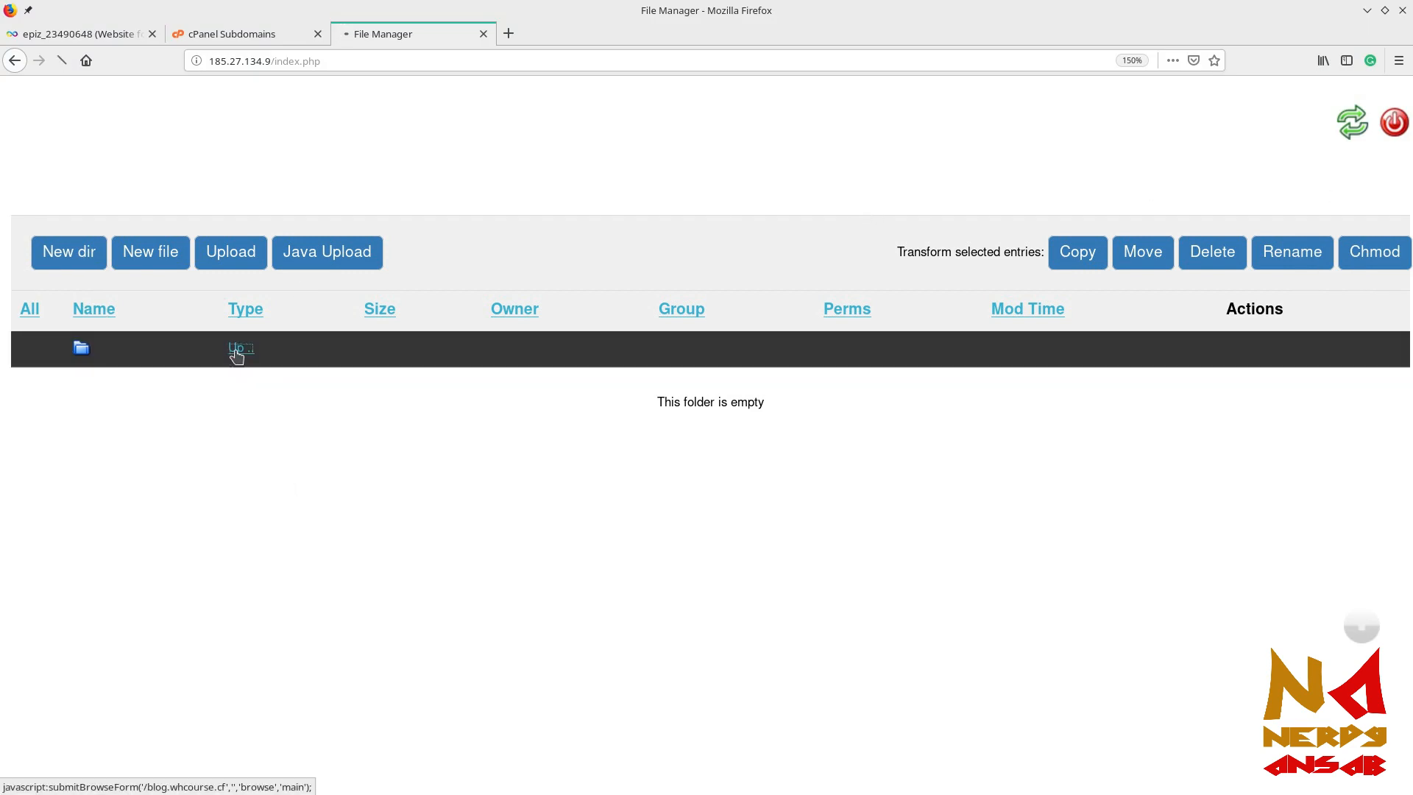
pyautogui.click(138, 350)
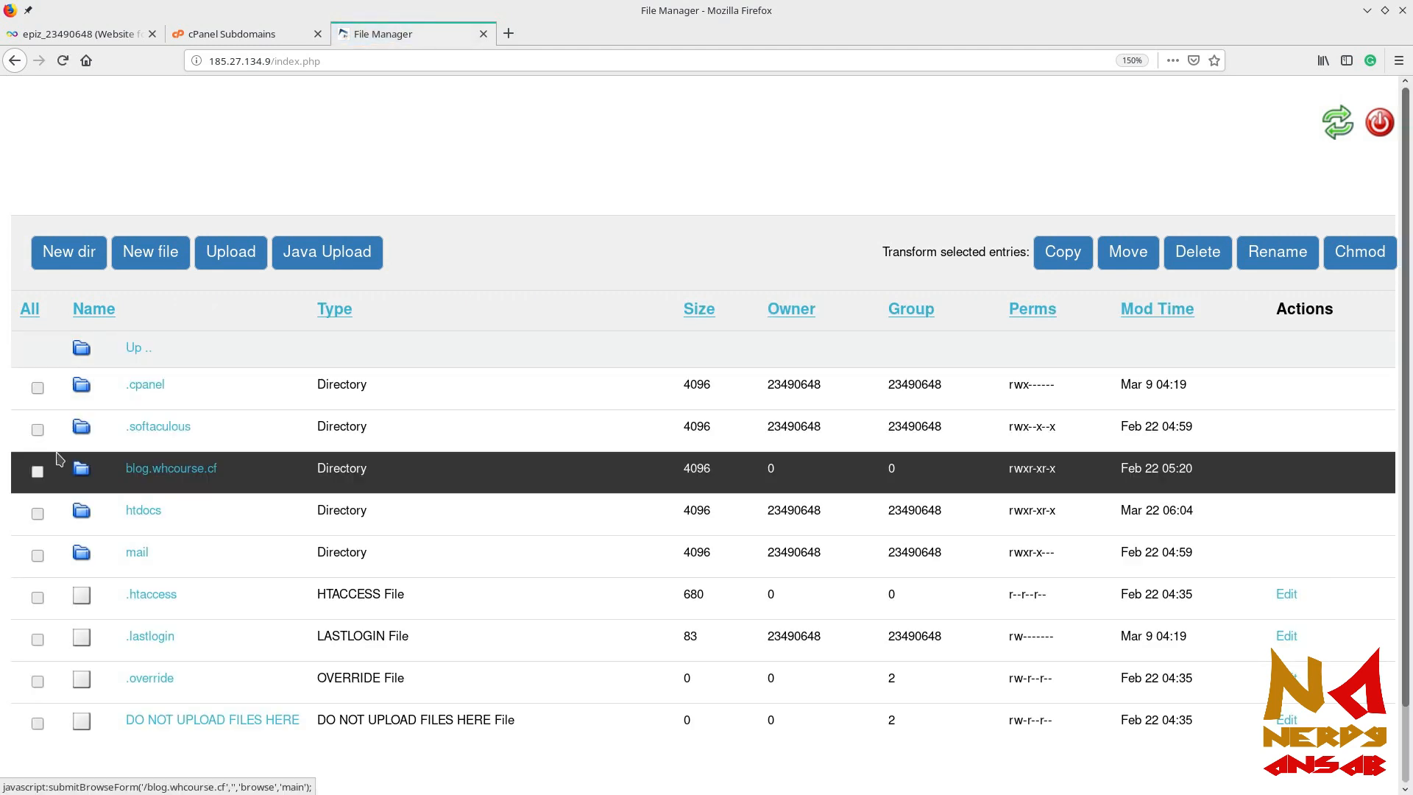
# Step: Load blog.whcourse.cf in a new tab to check what the deleted subdomain serves, then return to the file manager
pyautogui.click(510, 32)
pyautogui.write('blog.whcourse.cf/')
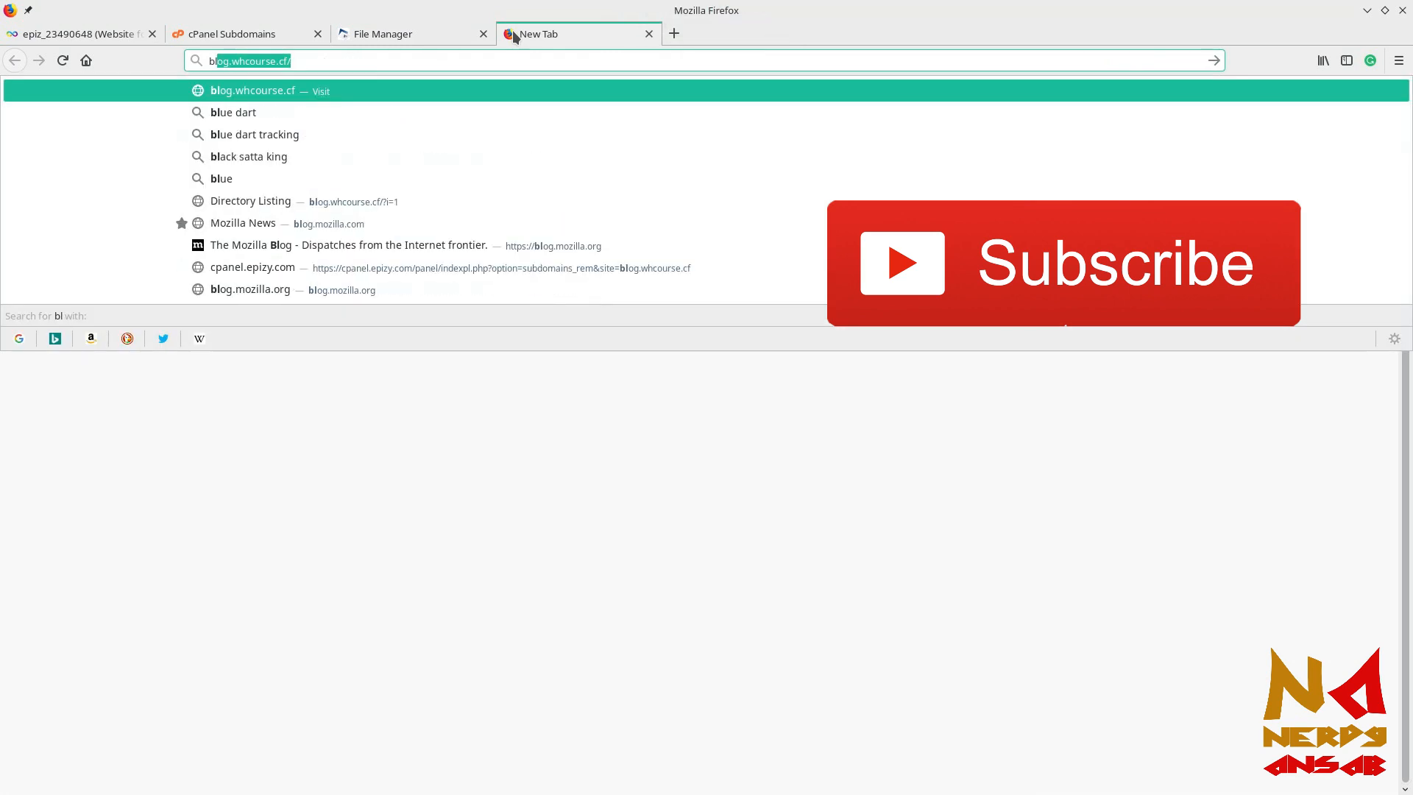
pyautogui.press('Return')
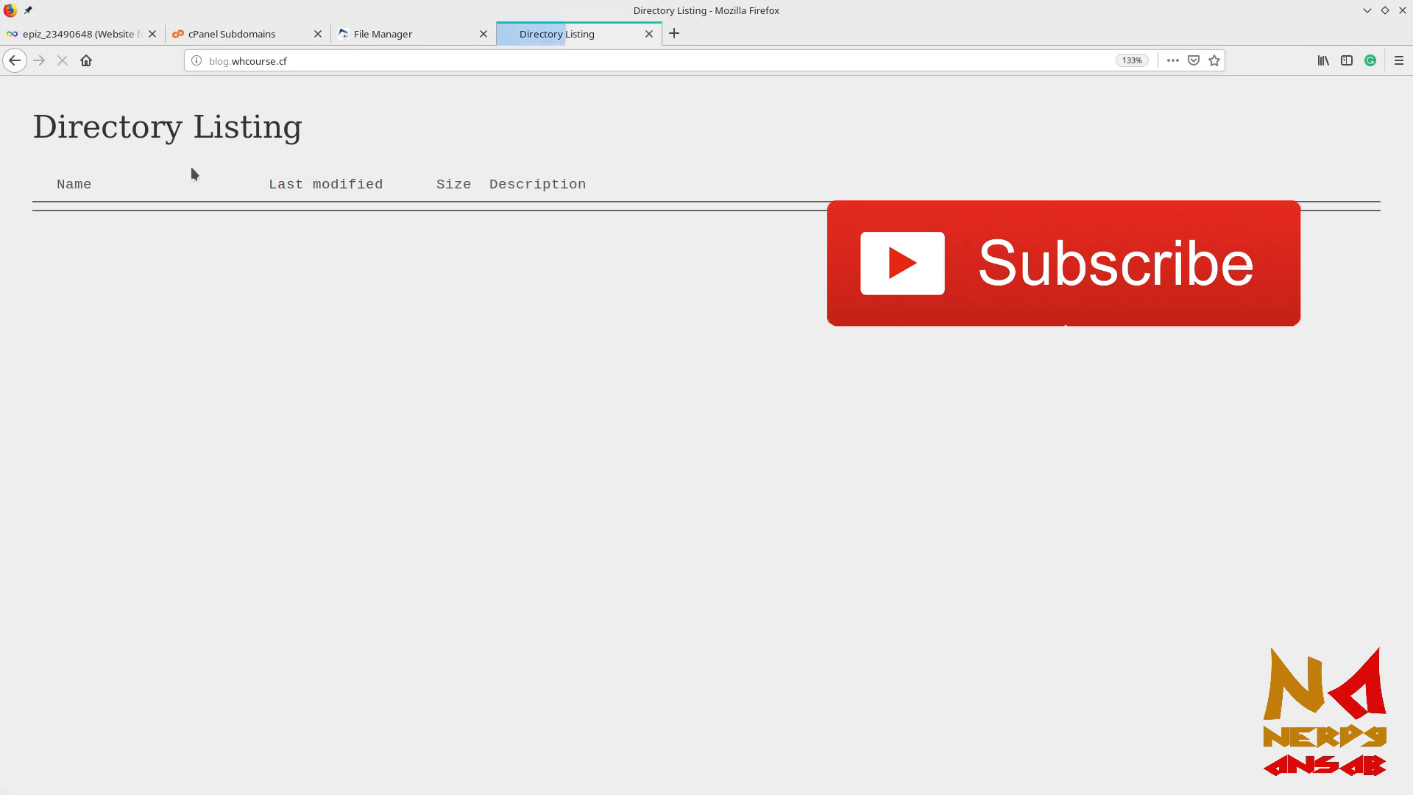
pyautogui.click(426, 32)
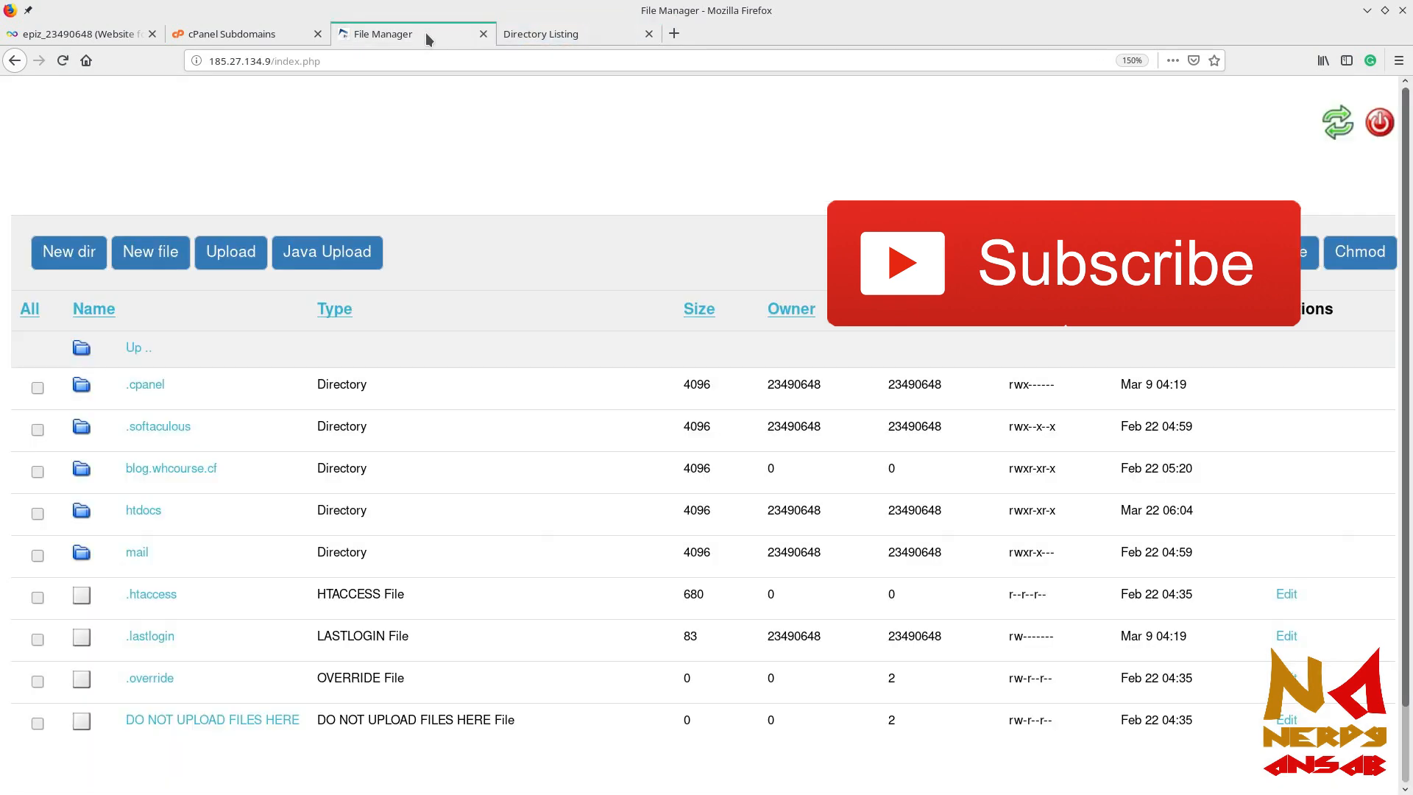
# Step: Return to the control panel's Subdomains page and dismiss its cookie notice
pyautogui.click(281, 41)
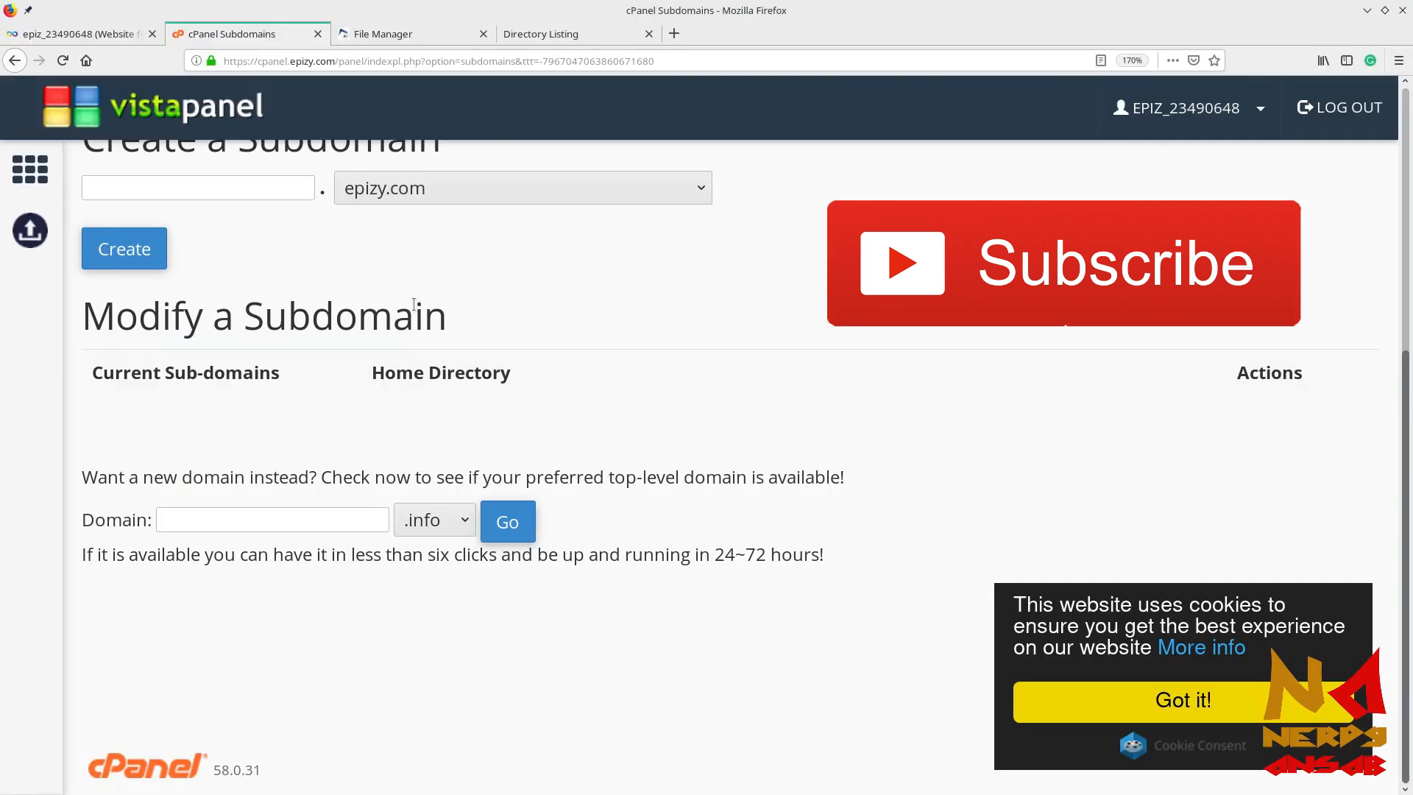
pyautogui.scroll(5, 414, 304)
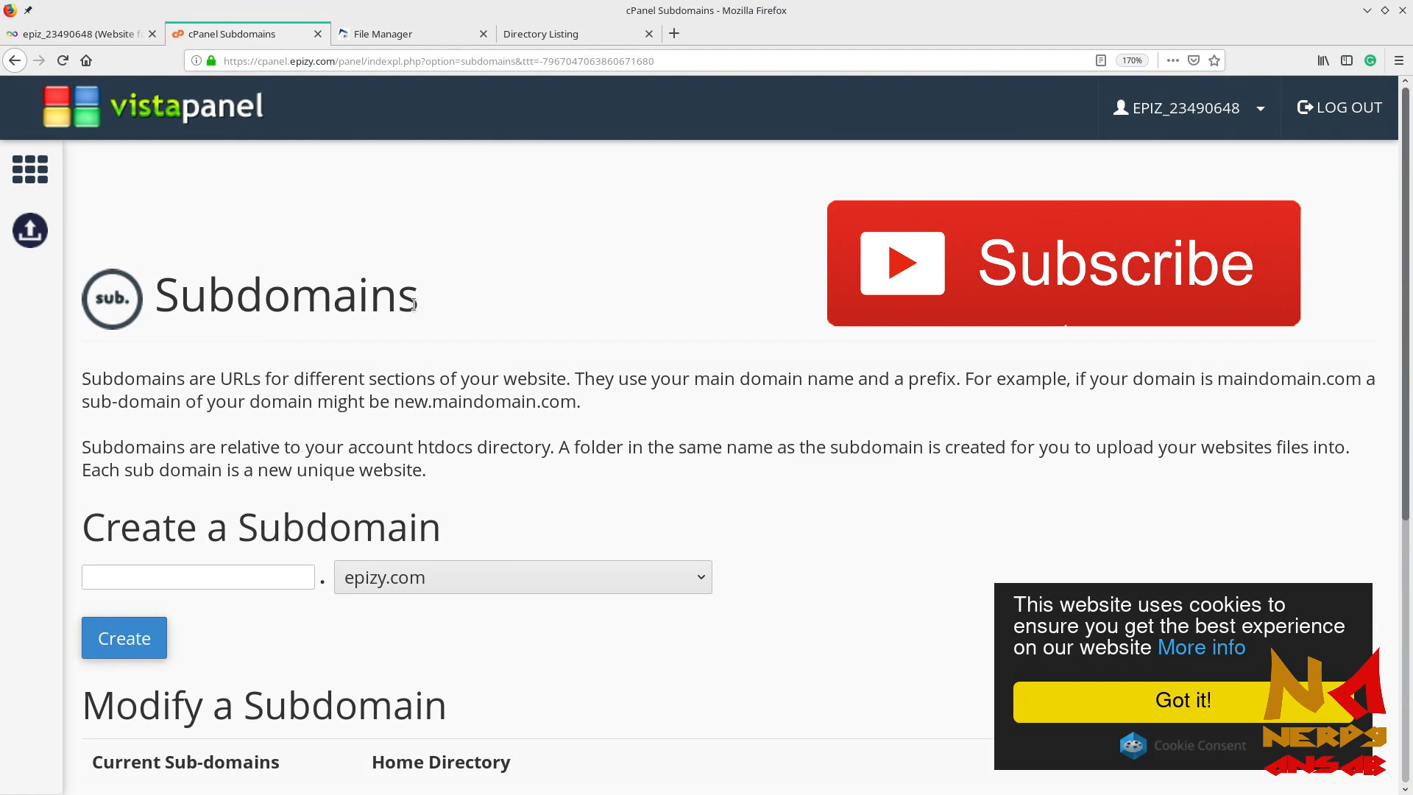
pyautogui.hotkey('ctrl', '-')
pyautogui.hotkey('ctrl', '-')
pyautogui.hotkey('ctrl', '-')
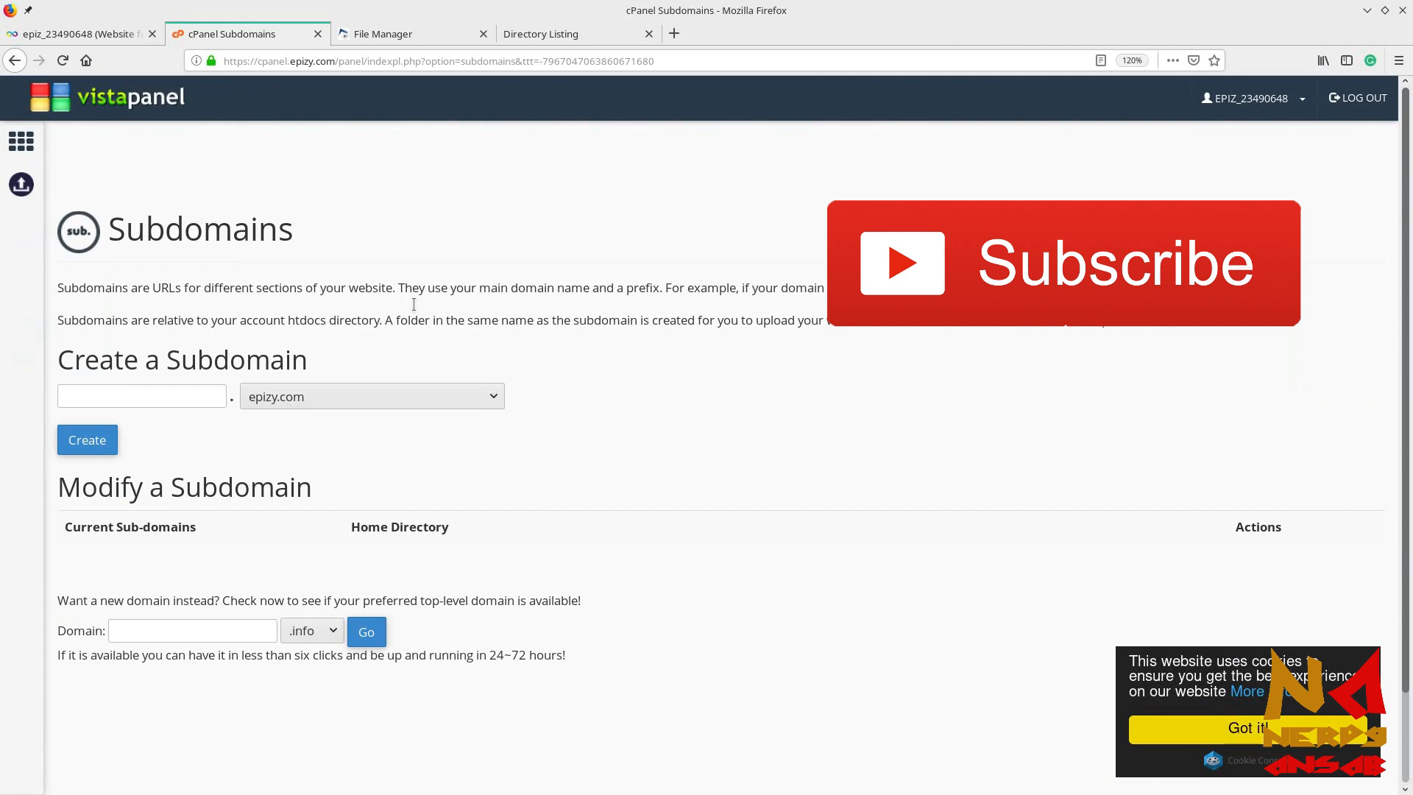
pyautogui.click(1189, 727)
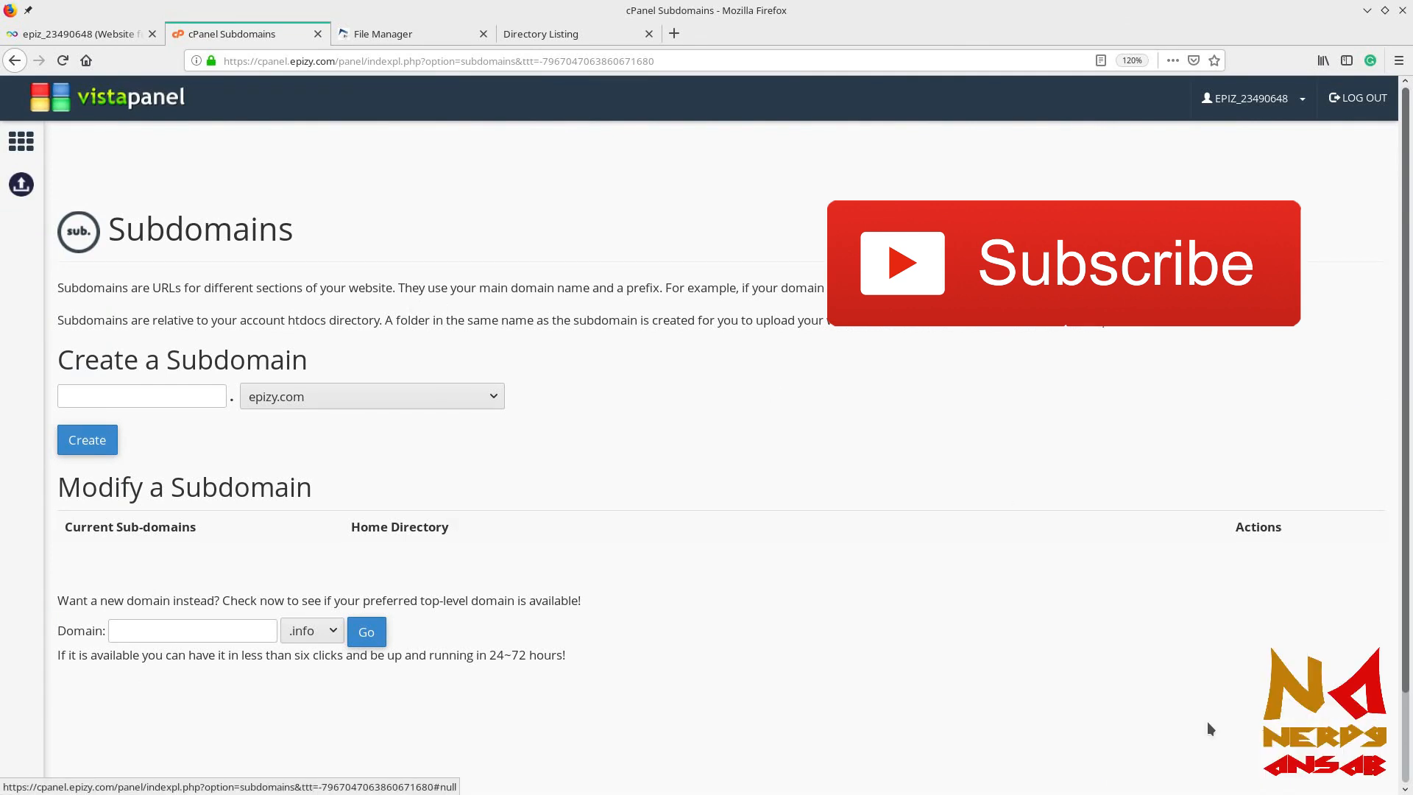